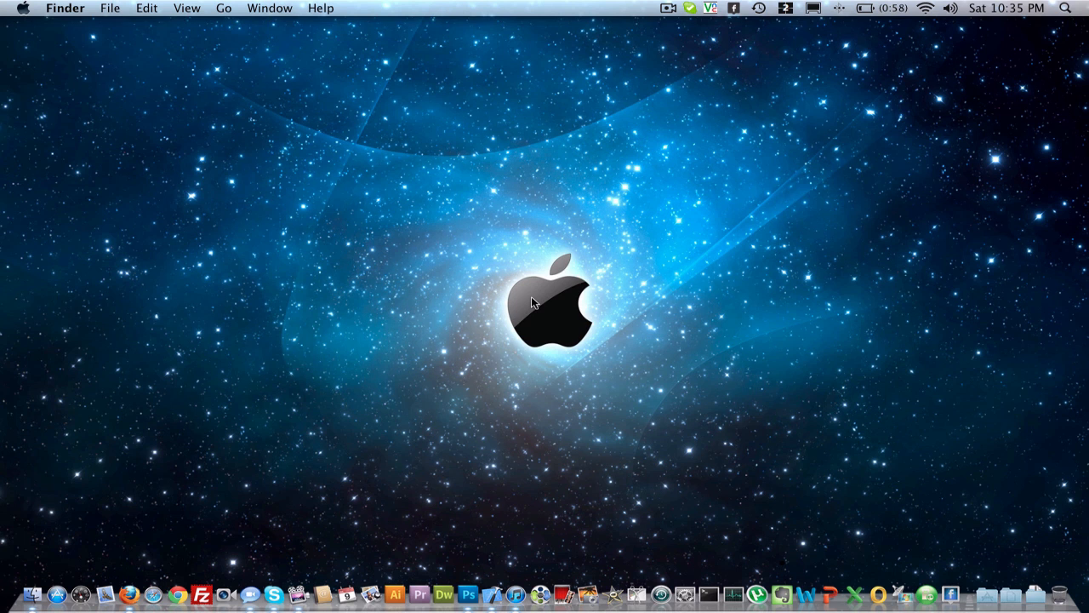
# Launch Xcode and confirm version 4.0.1 in the About Xcode window, then close it
pyautogui.click(498, 561)
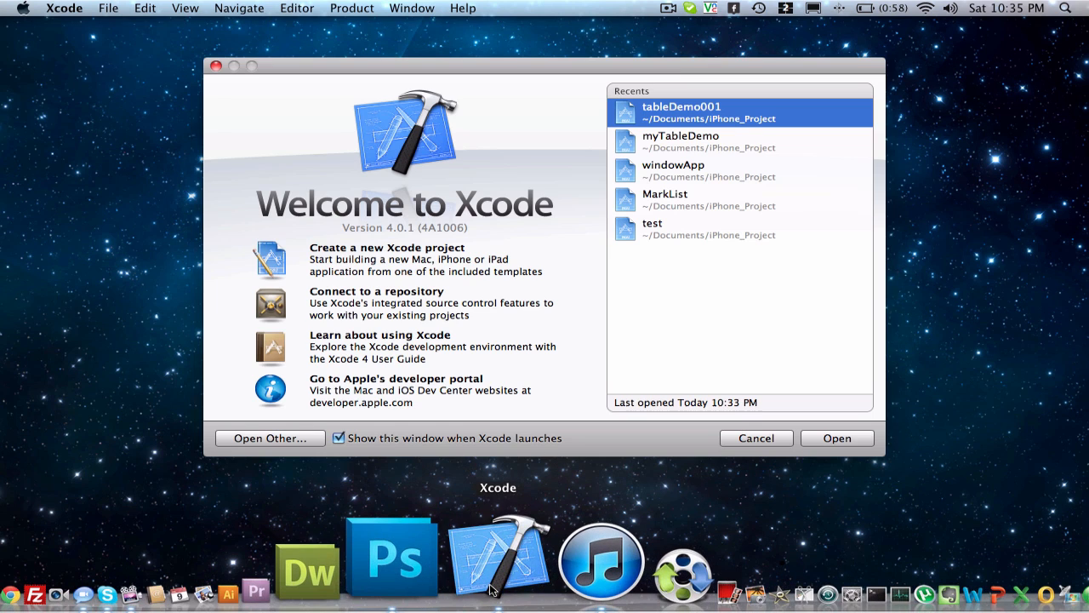
pyautogui.click(66, 9)
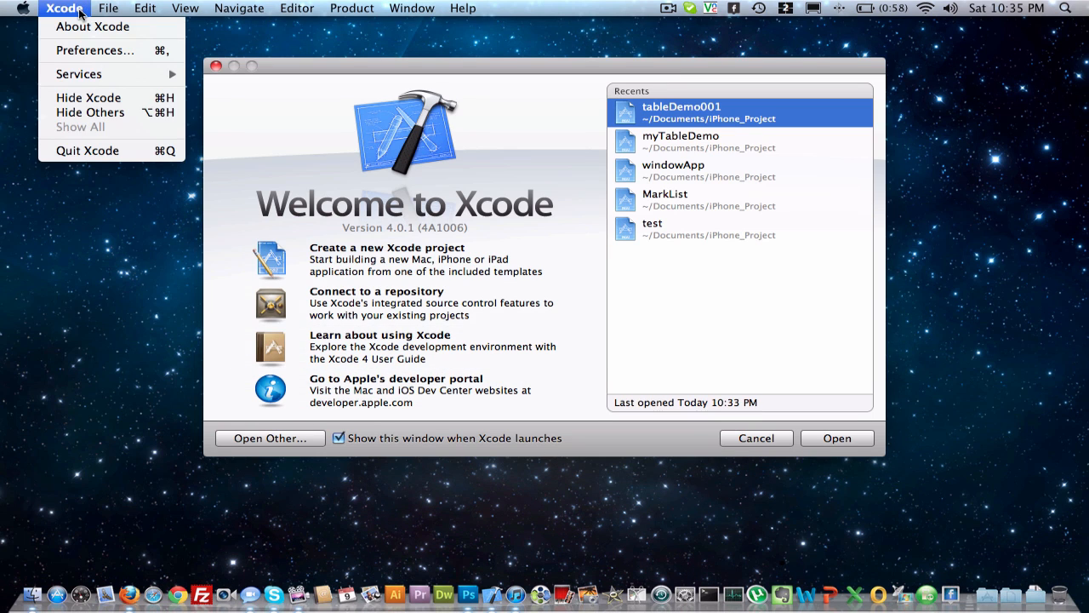
pyautogui.click(93, 26)
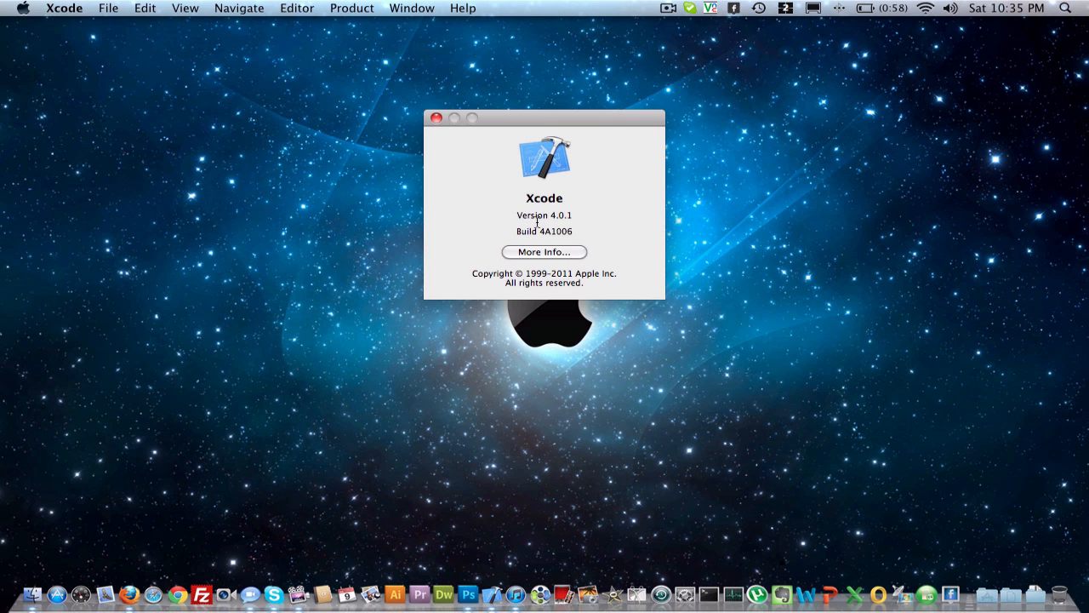
pyautogui.moveTo(537, 218); pyautogui.dragTo(584, 220)
pyautogui.click(437, 117)
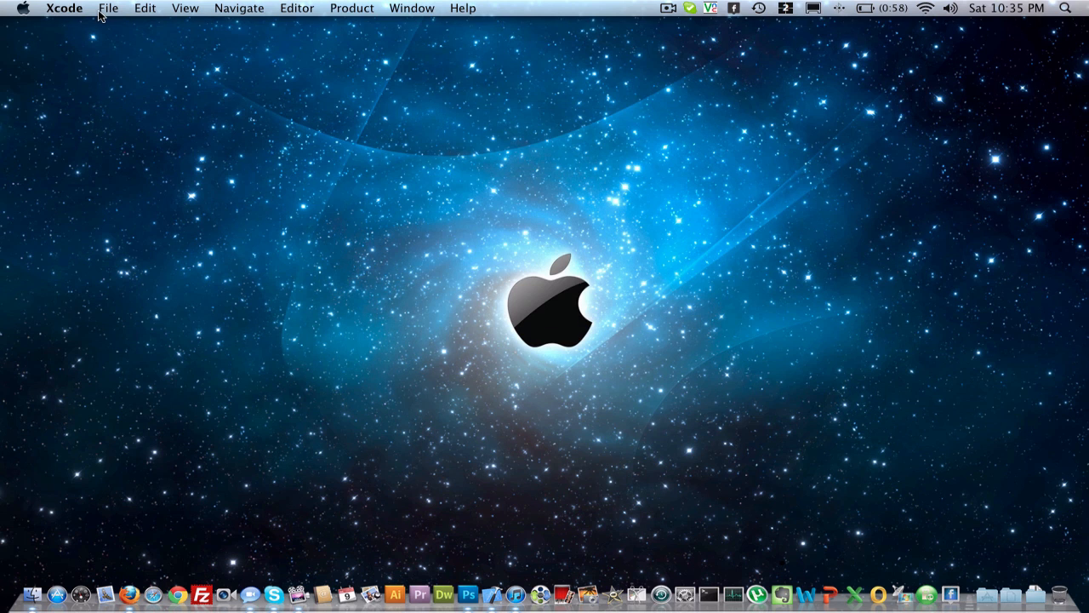
# Start a new project using the Window-based Application template
pyautogui.click(65, 9)
pyautogui.moveTo(121, 27)
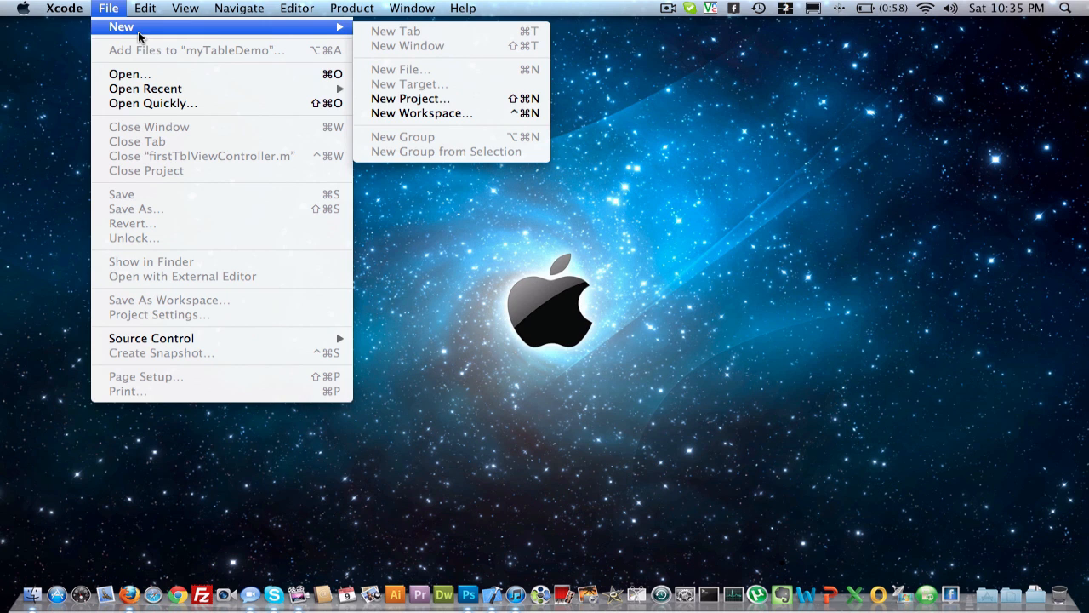
pyautogui.click(443, 100)
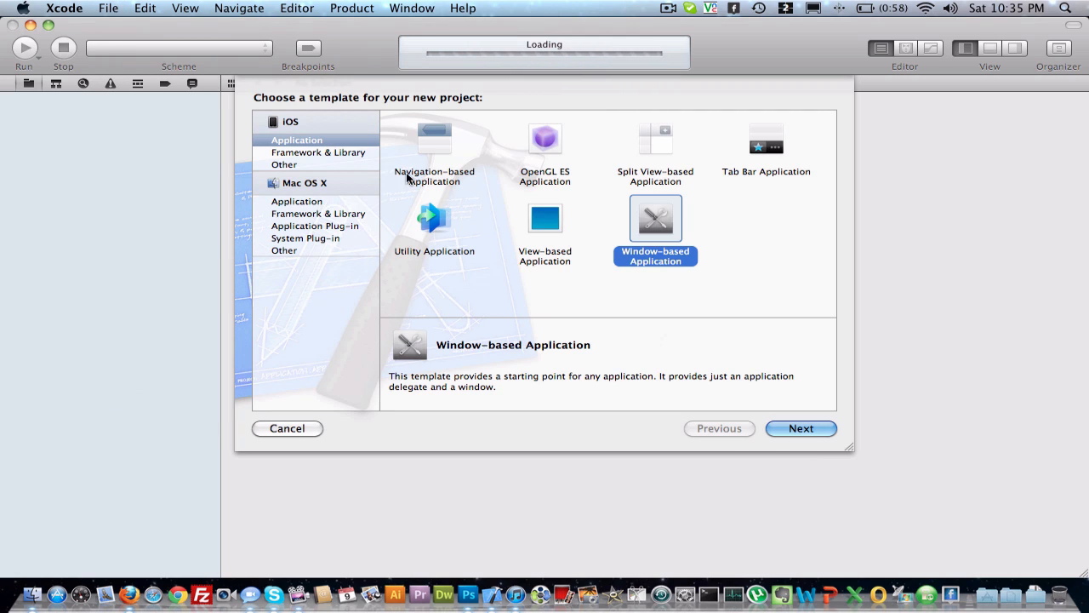
pyautogui.click(655, 223)
pyautogui.click(796, 428)
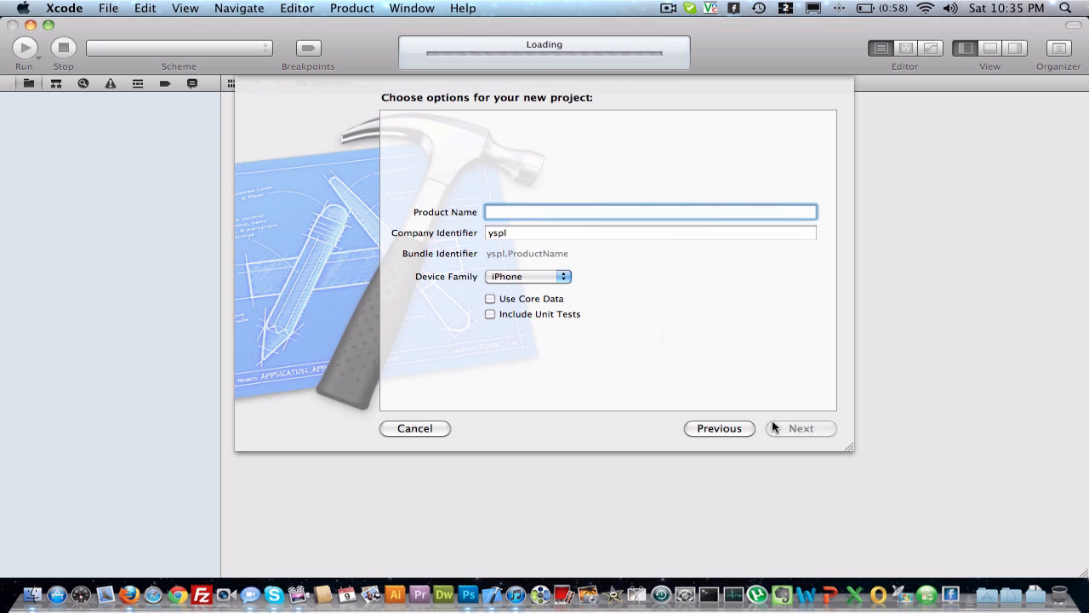
# Name the iPhone project myTableViewDemo and create it in the iPhone_Project folder
pyautogui.click(519, 275)
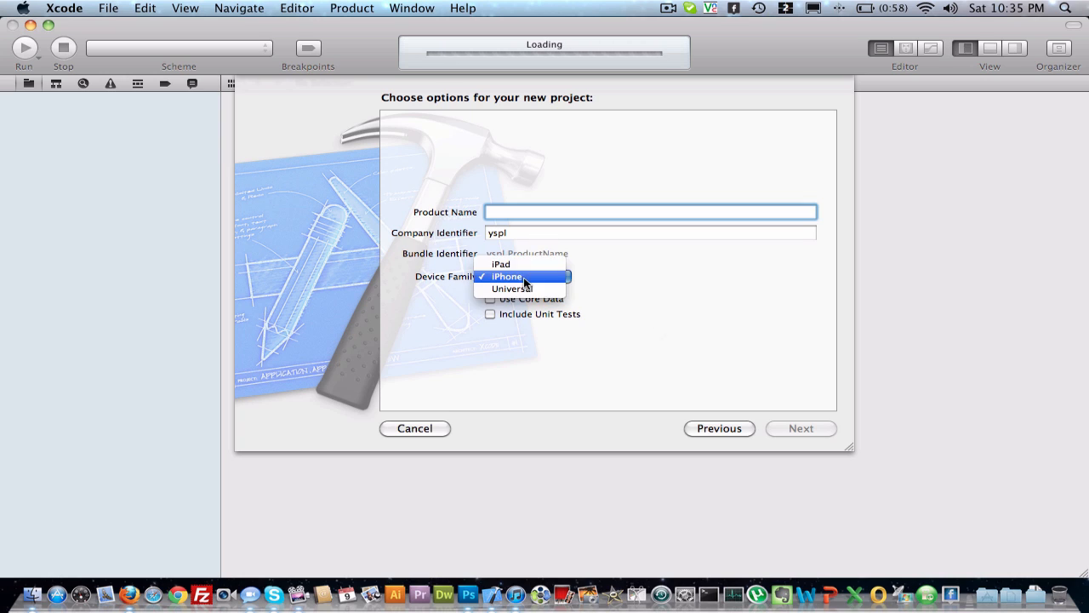
pyautogui.click(523, 278)
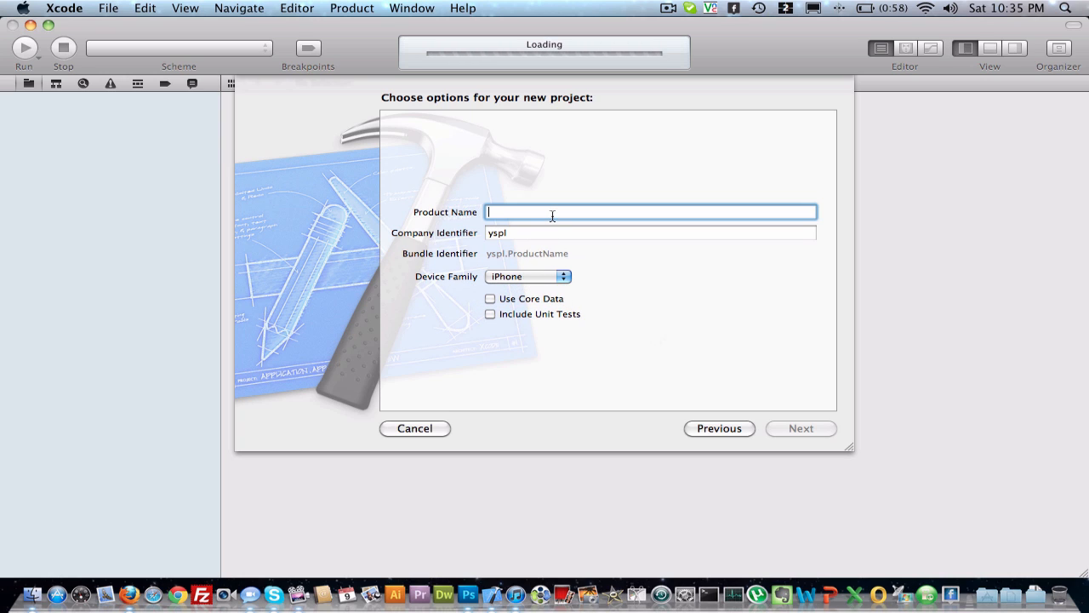
pyautogui.write('my')
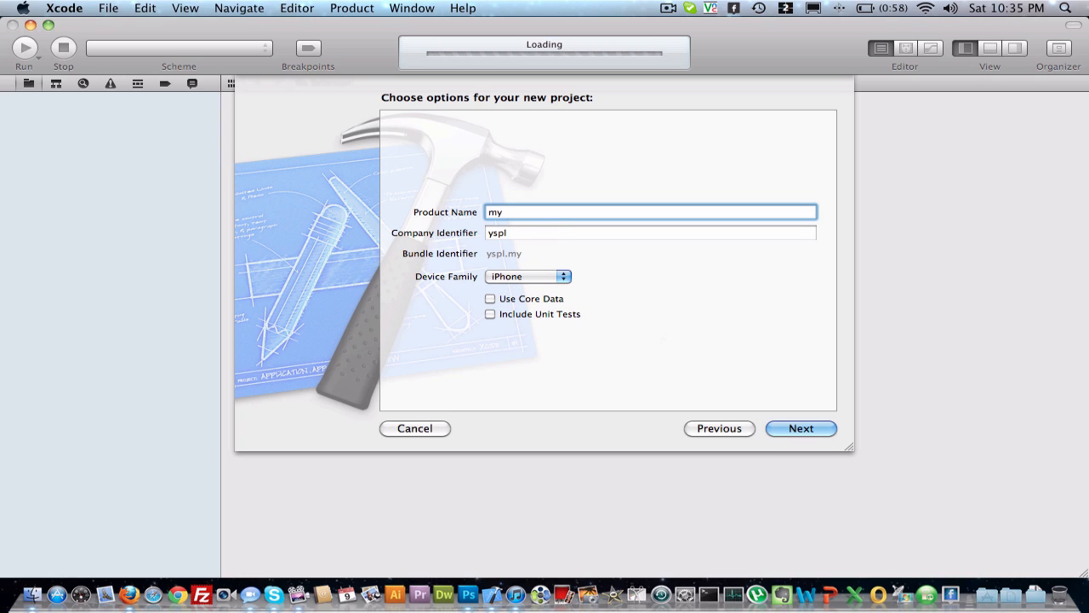
pyautogui.write('Table')
pyautogui.write('View')
pyautogui.write('Demo')
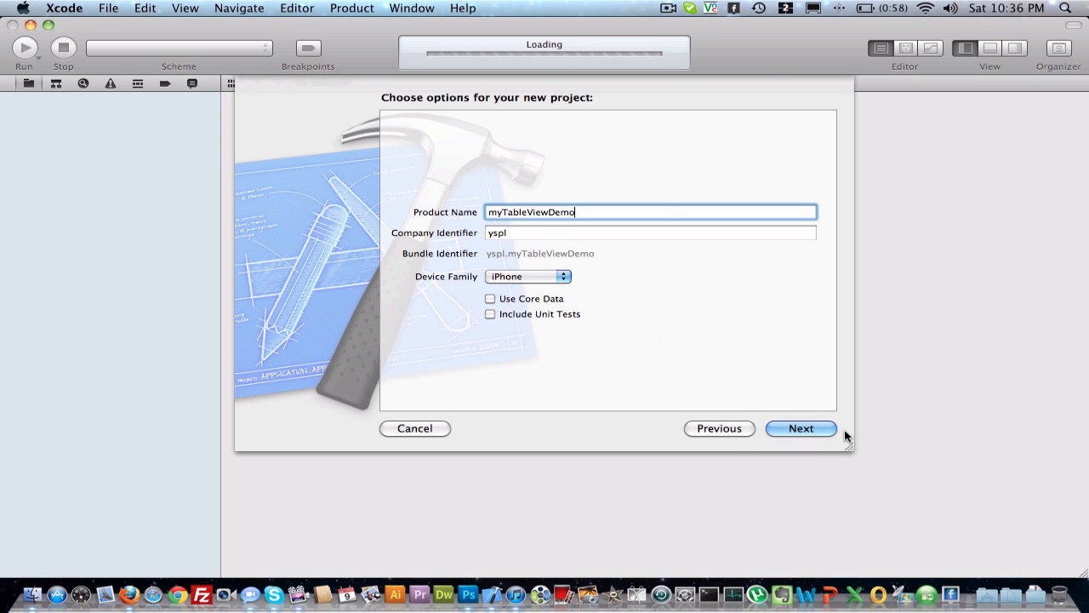
pyautogui.click(810, 432)
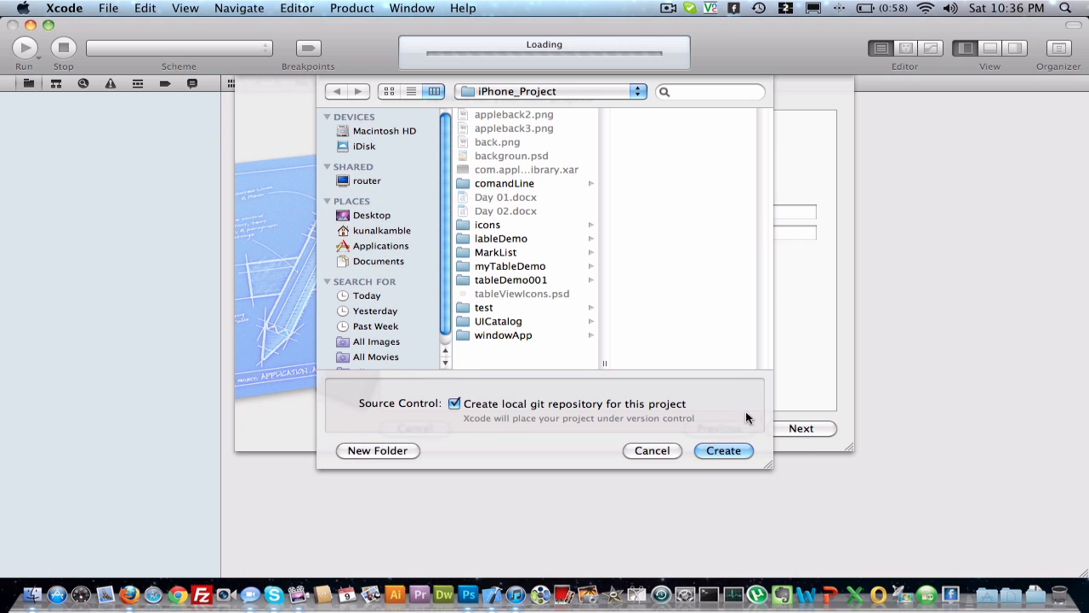
pyautogui.click(724, 450)
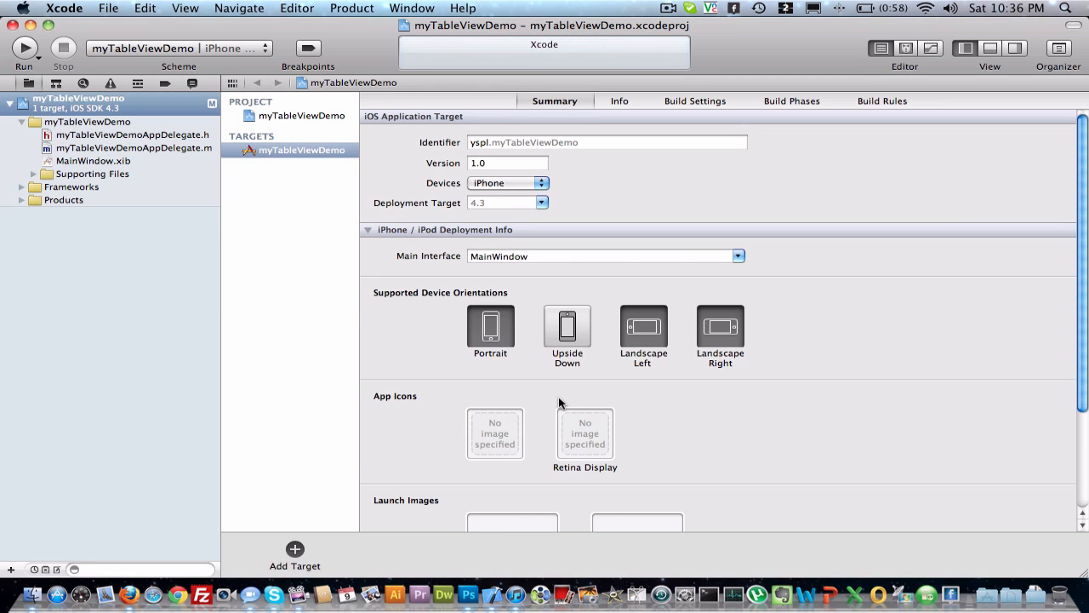
# Review myTableViewDemoAppDelegate.m and .h, ending on the header file
pyautogui.click(144, 148)
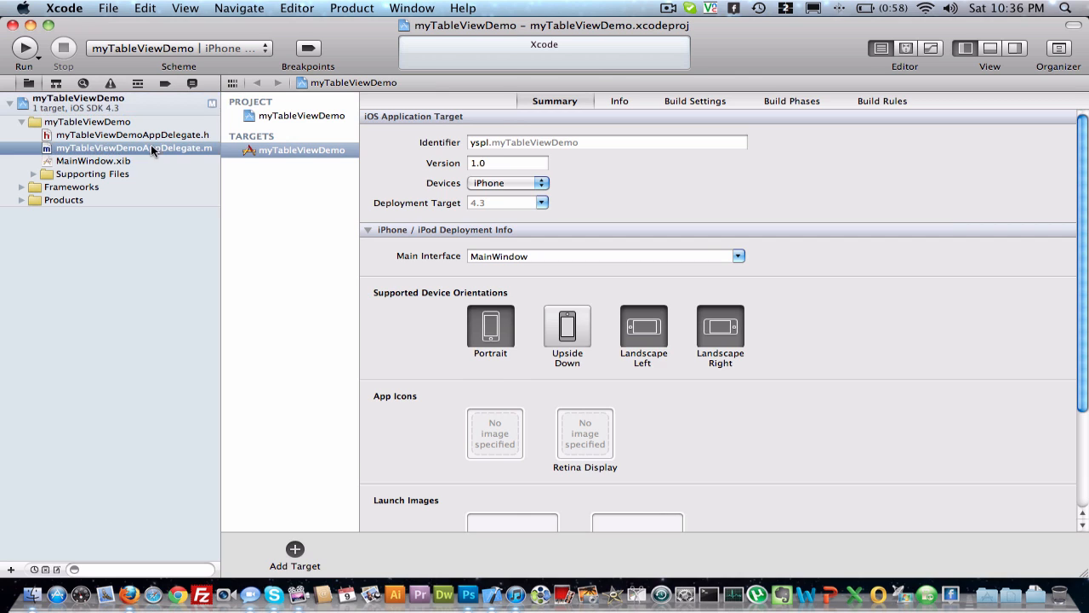
pyautogui.click(155, 136)
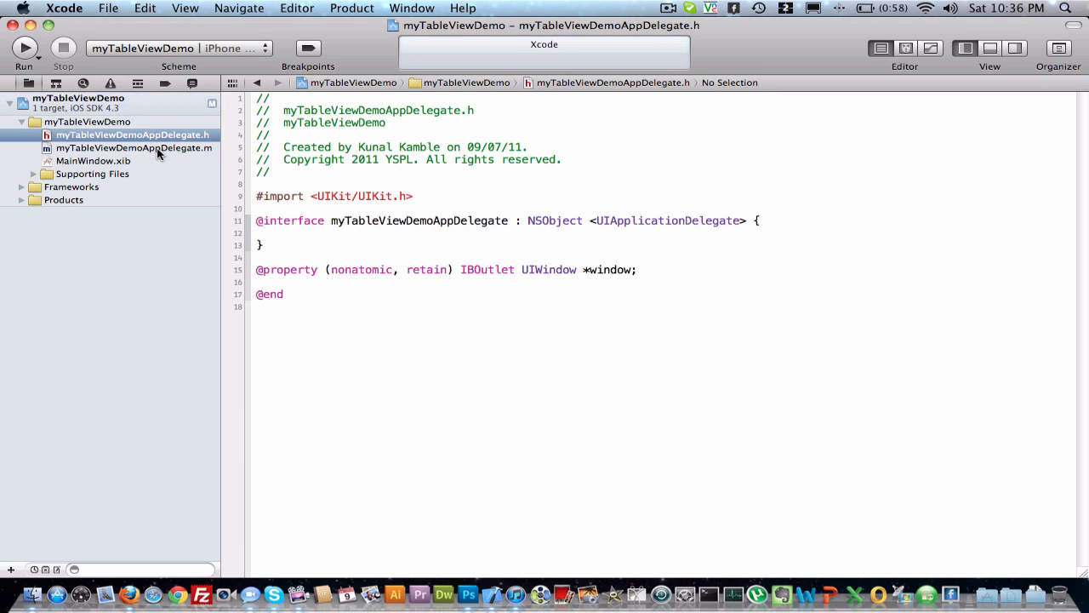
pyautogui.click(156, 148)
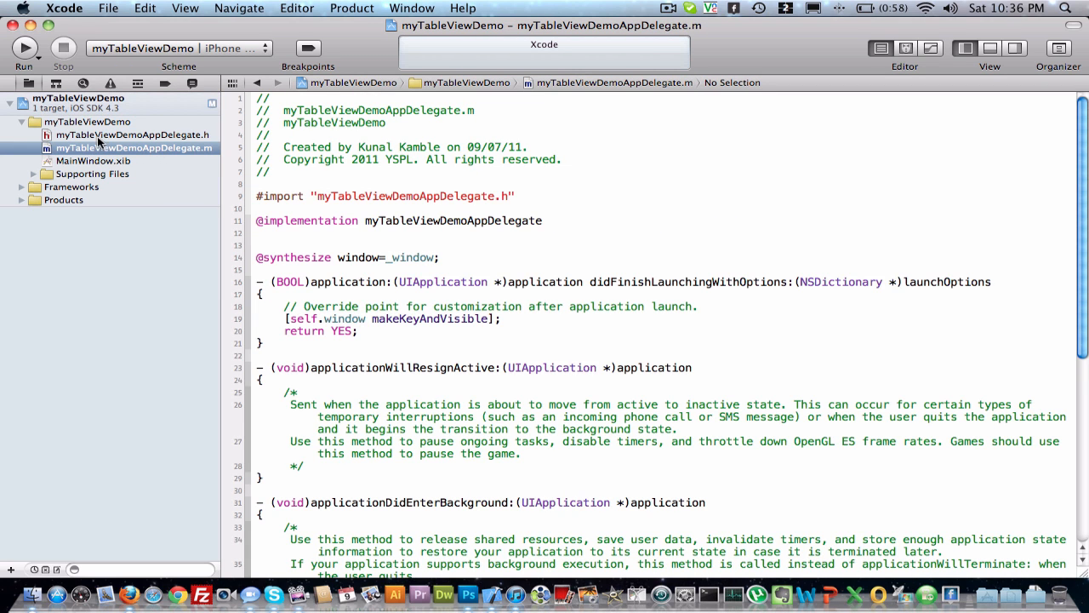
pyautogui.click(110, 135)
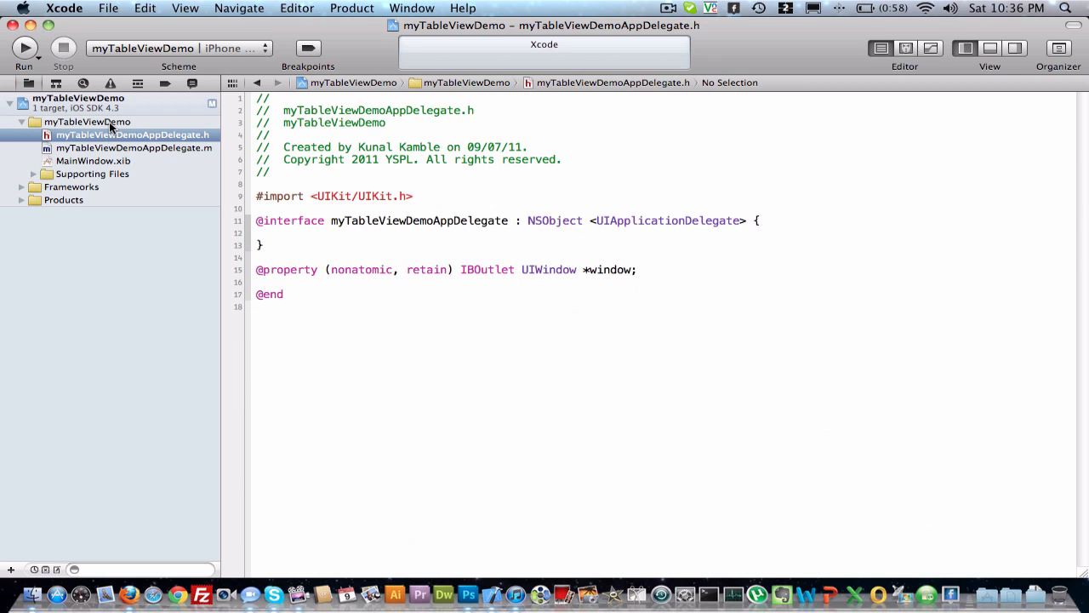
# Add a new class file to the myTableViewDemo group with UITableViewController as its base class
pyautogui.rightClick(109, 122)
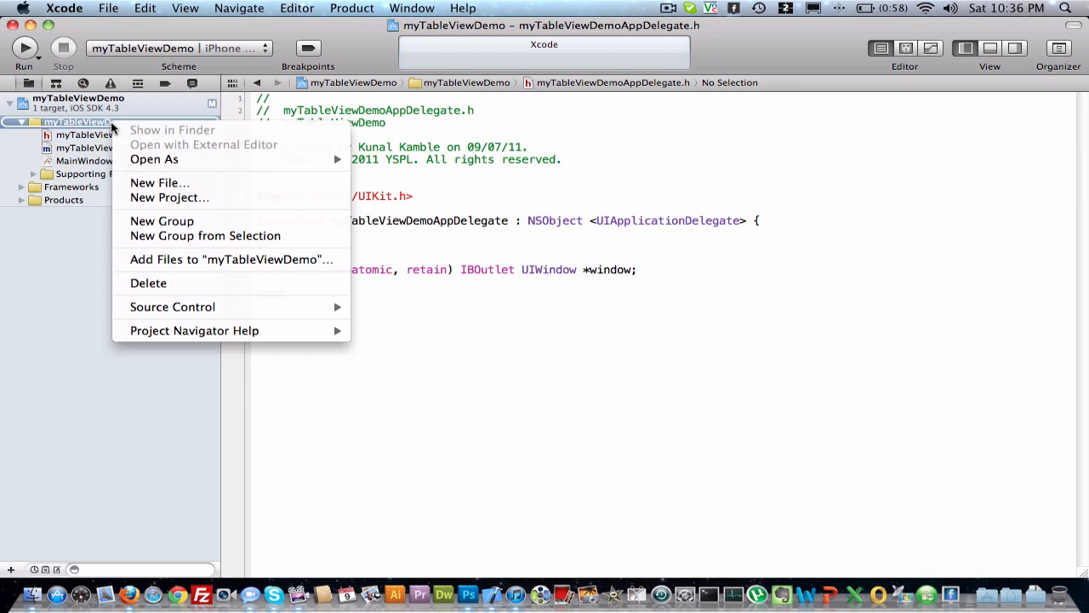
pyautogui.click(160, 183)
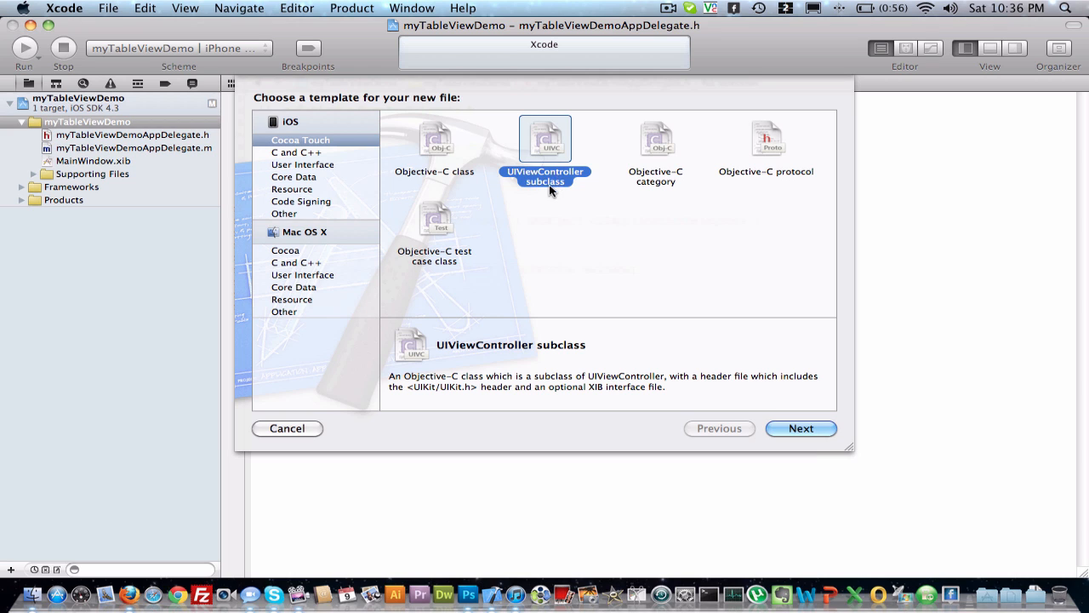
pyautogui.click(791, 424)
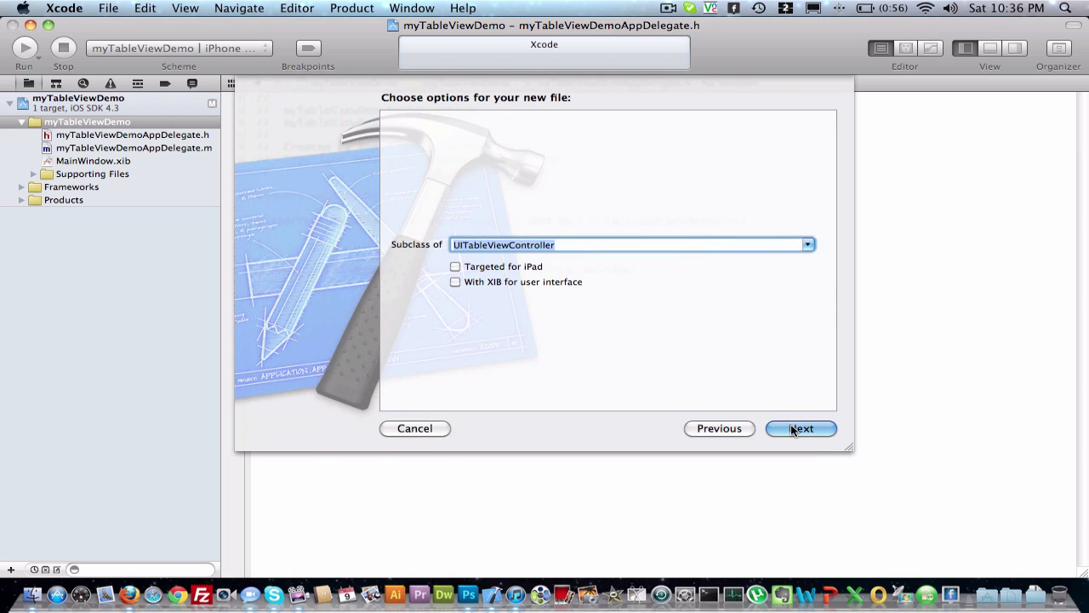
pyautogui.click(807, 245)
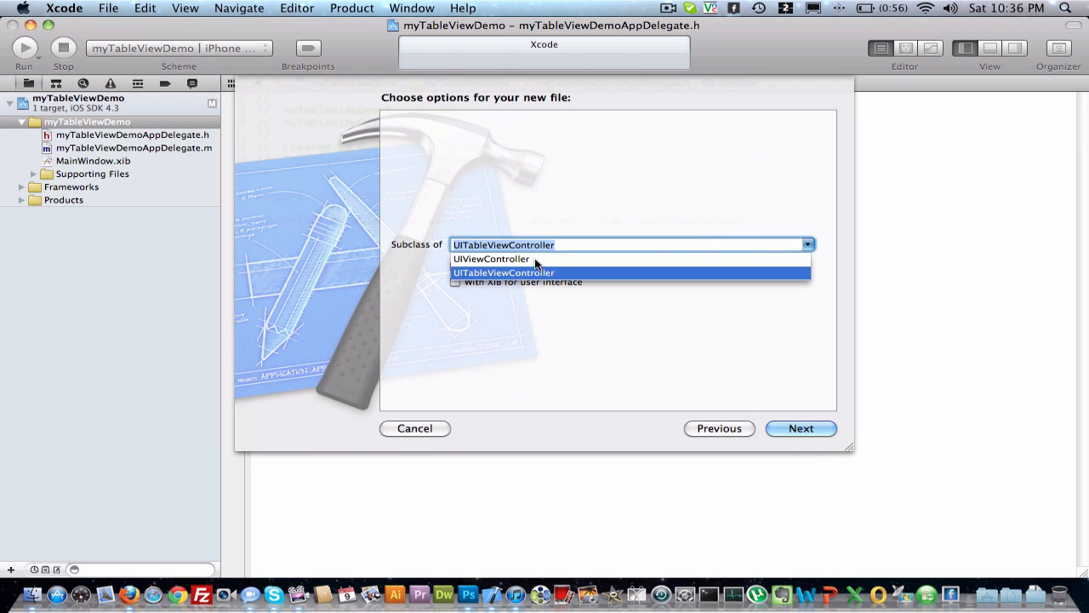
pyautogui.click(491, 273)
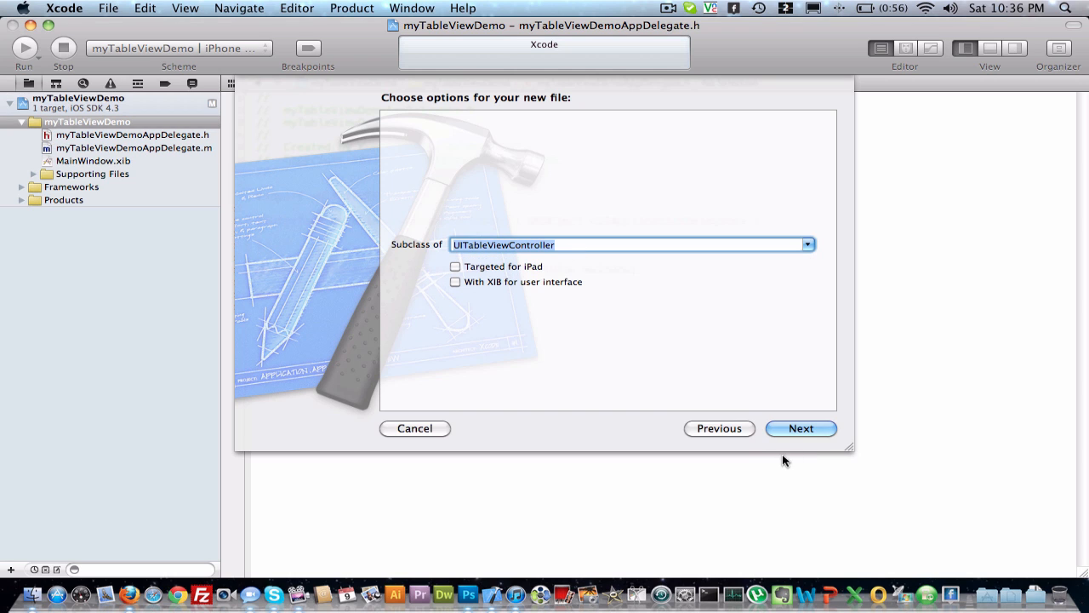
pyautogui.click(792, 427)
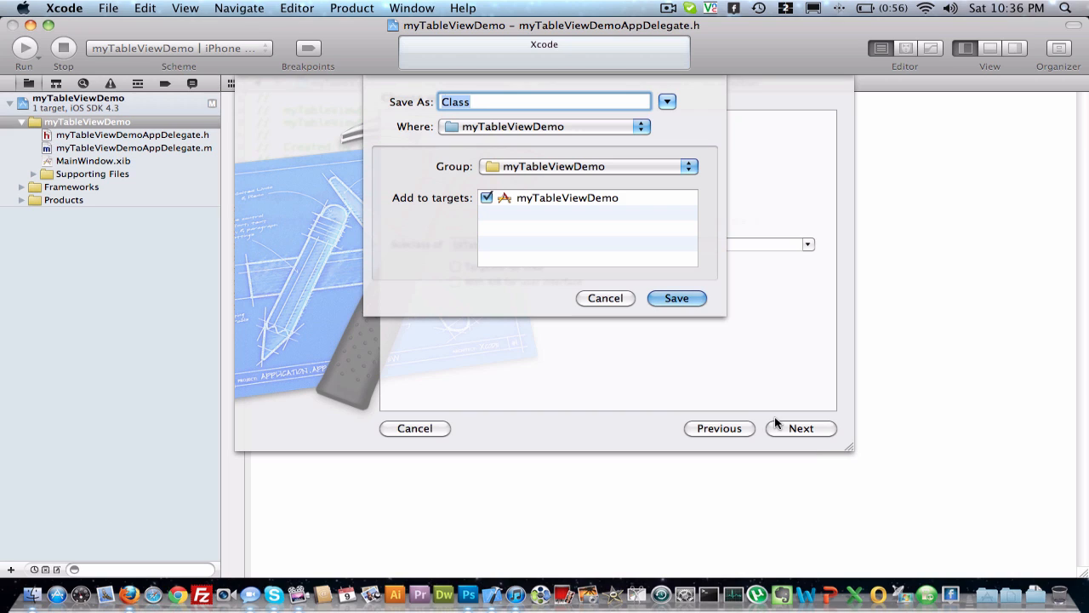
pyautogui.write('first')
pyautogui.write('Vi')
pyautogui.write('ewCon')
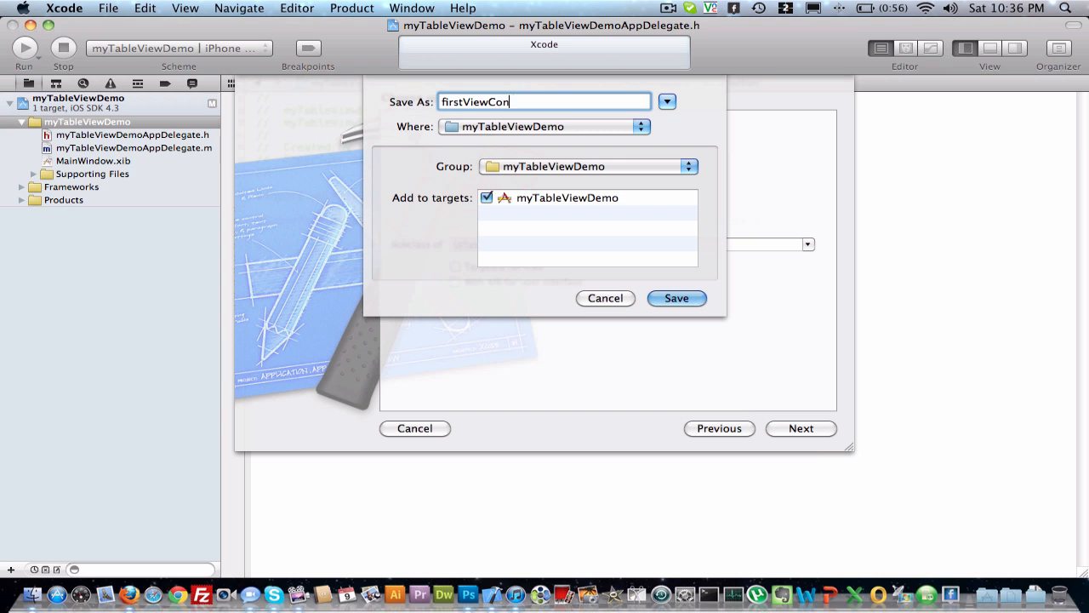
pyautogui.write('troller')
# Save the firstViewController files and bring up firstViewController.m for editing its data source methods
pyautogui.press('Return')
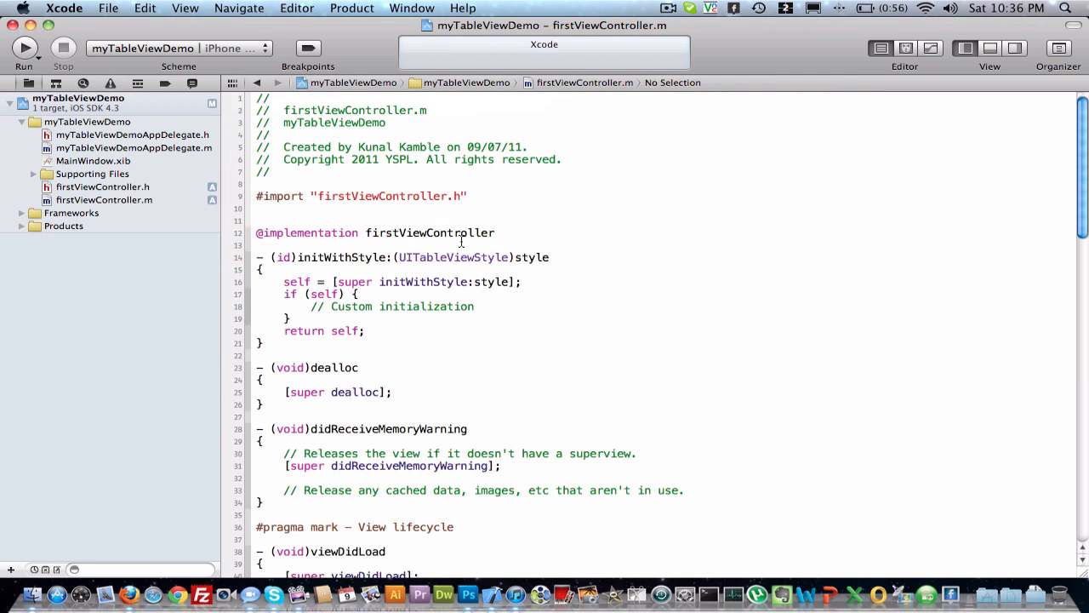
pyautogui.click(112, 203)
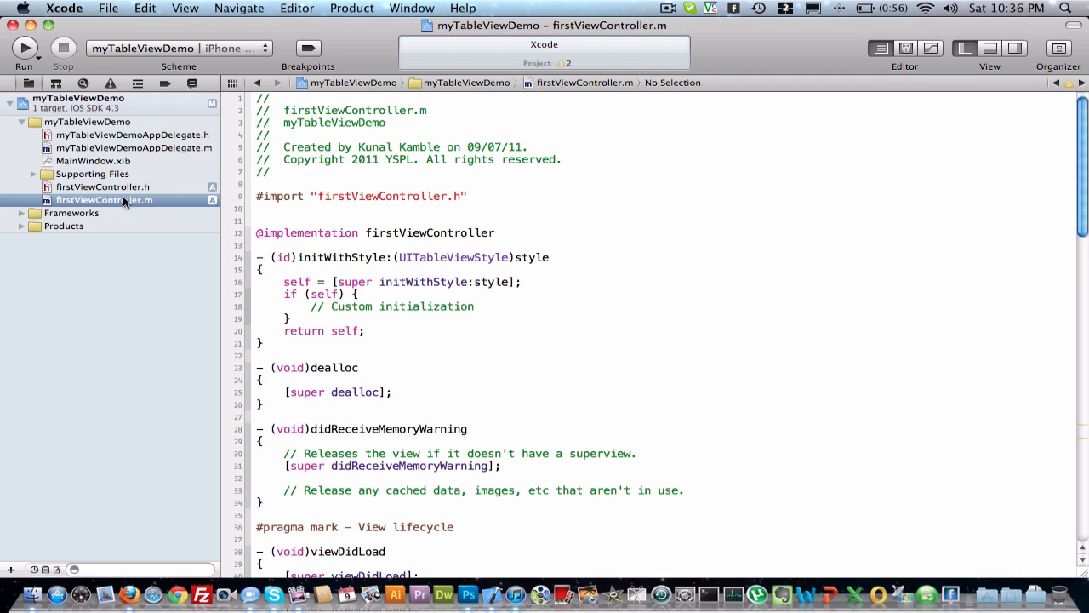
pyautogui.click(110, 187)
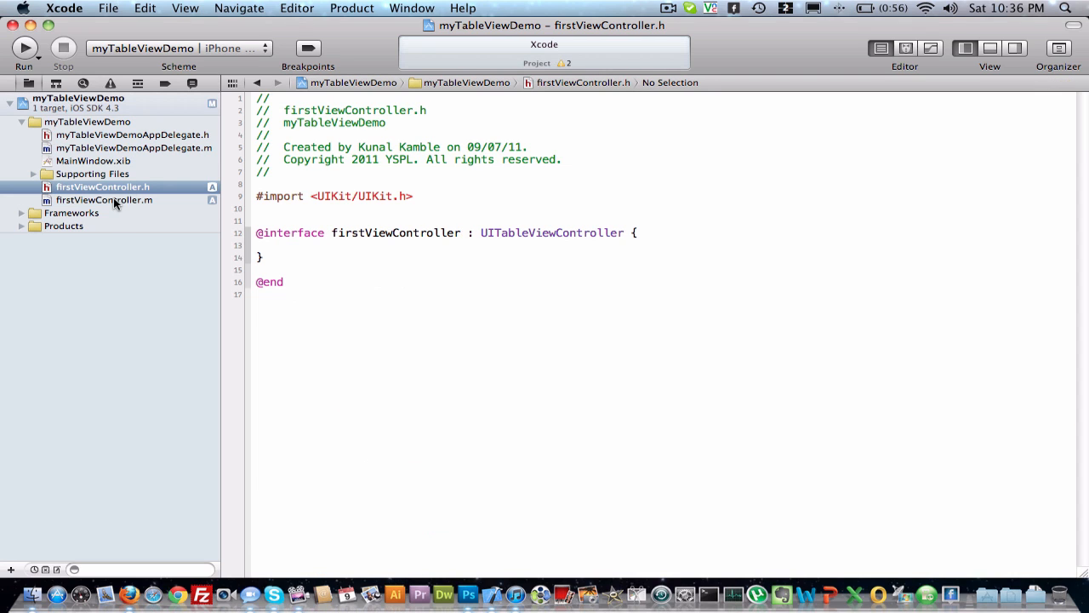
pyautogui.click(113, 201)
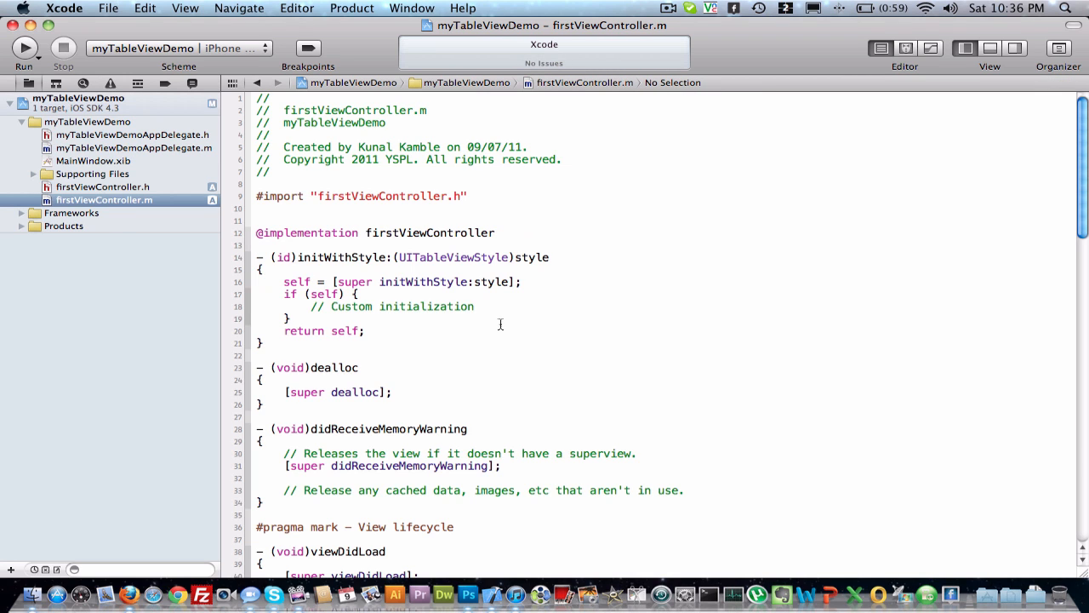
pyautogui.click(501, 325)
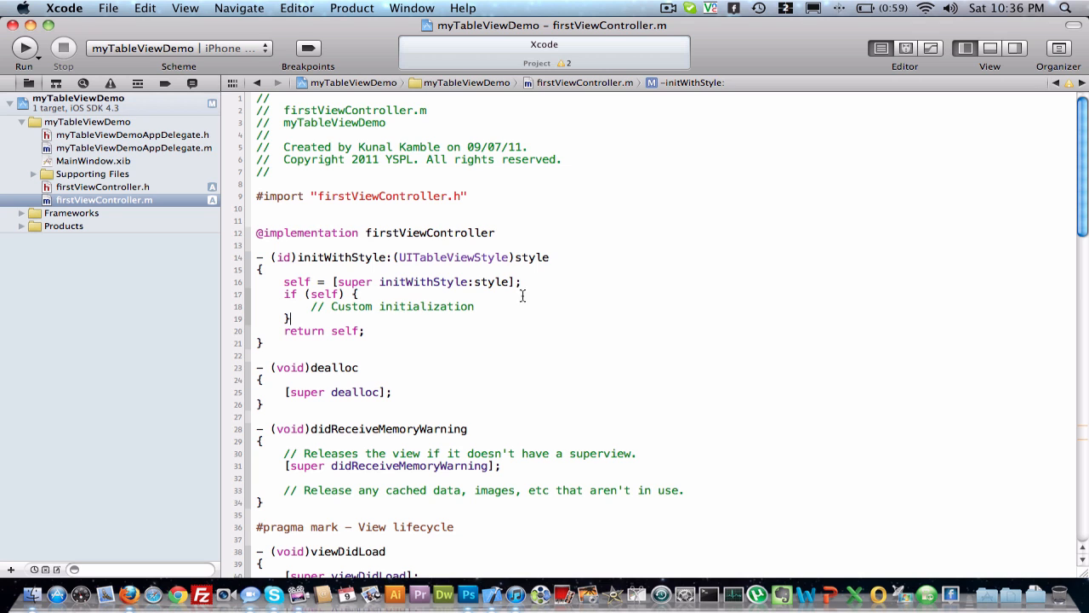
pyautogui.scroll(-5, 343, 295)
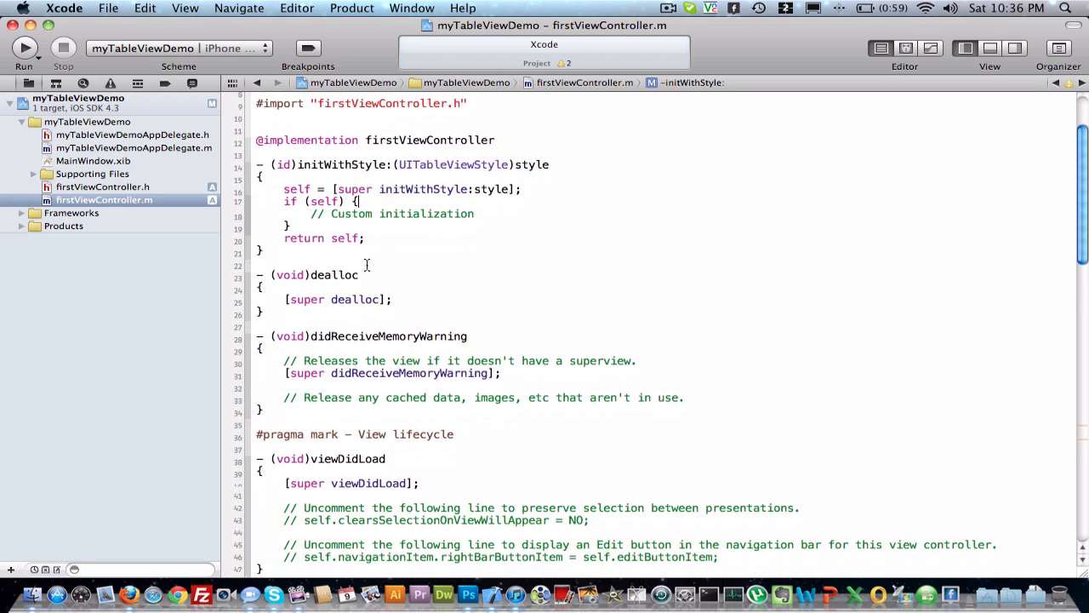
pyautogui.scroll(-3, 383, 213)
pyautogui.scroll(-4, 392, 194)
pyautogui.scroll(-4, 393, 198)
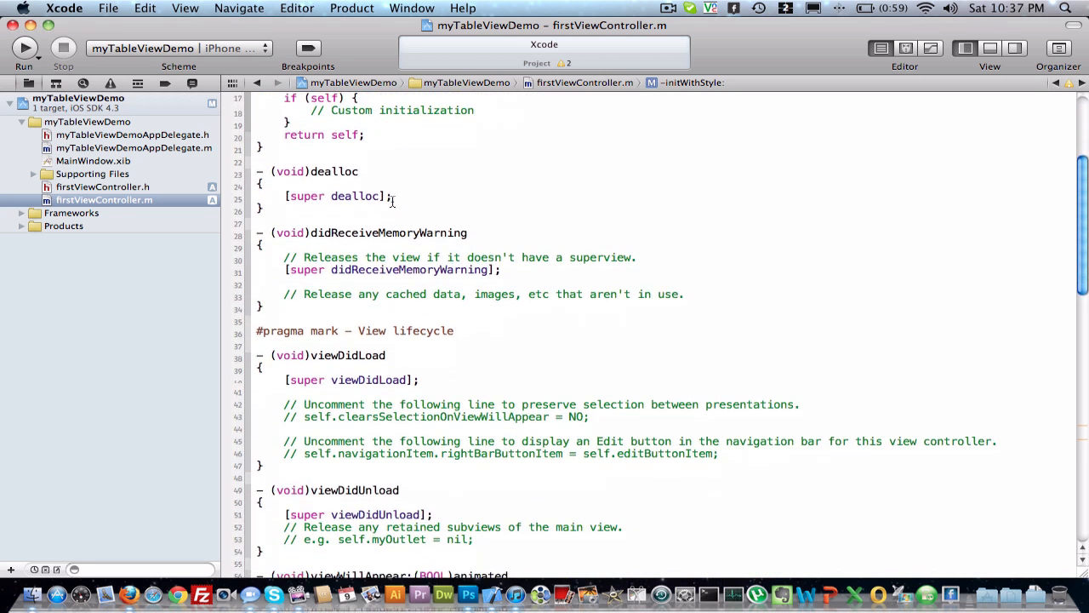
pyautogui.scroll(-4, 396, 201)
pyautogui.scroll(-2, 397, 201)
pyautogui.scroll(-4, 400, 209)
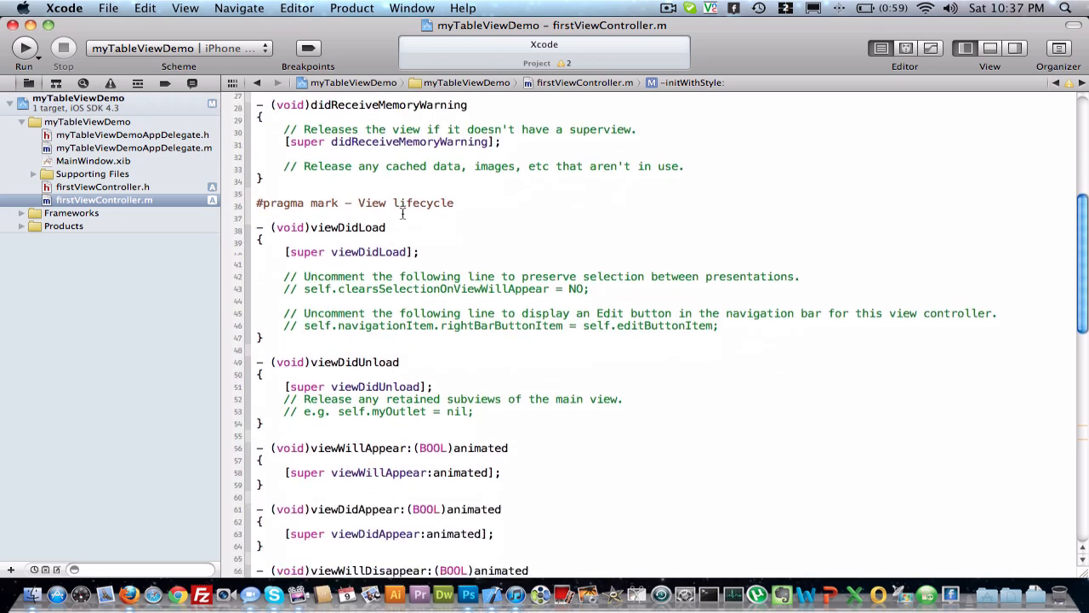
pyautogui.scroll(-4, 403, 213)
pyautogui.scroll(-5, 403, 213)
pyautogui.scroll(-5, 402, 212)
pyautogui.scroll(-5, 402, 213)
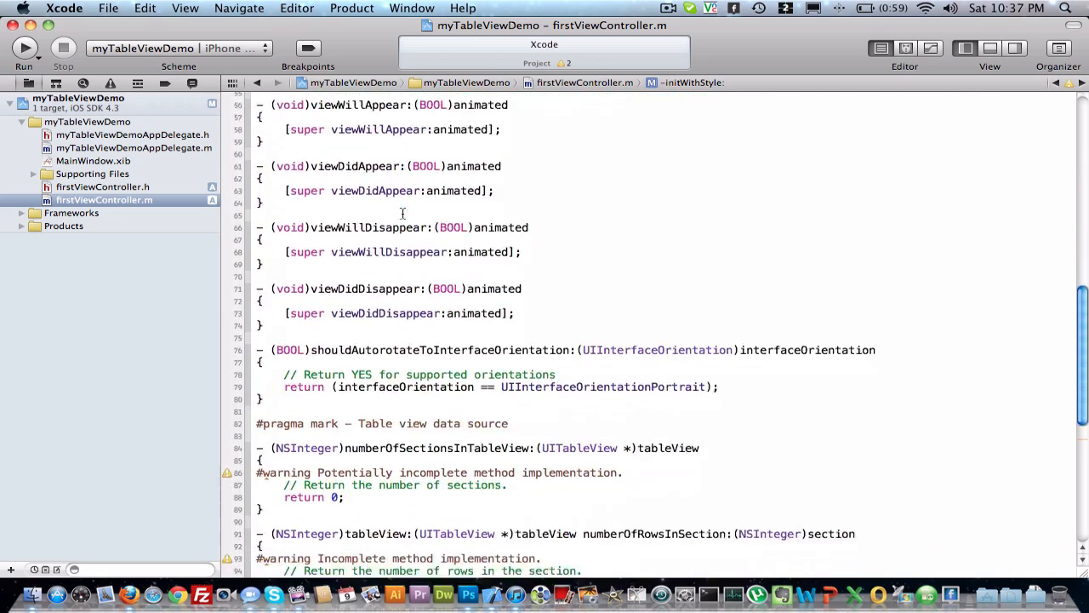
pyautogui.scroll(-5, 403, 213)
pyautogui.scroll(-2, 402, 212)
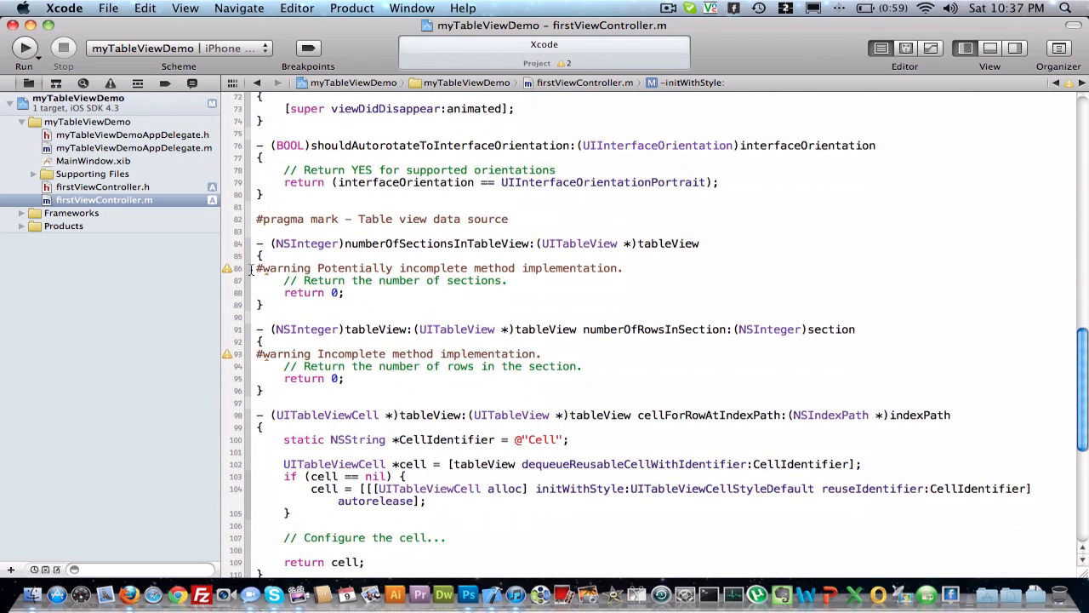
# Delete the #warning lines from numberOfSectionsInTableView: and numberOfRowsInSection:
pyautogui.moveTo(252, 268); pyautogui.dragTo(625, 268)
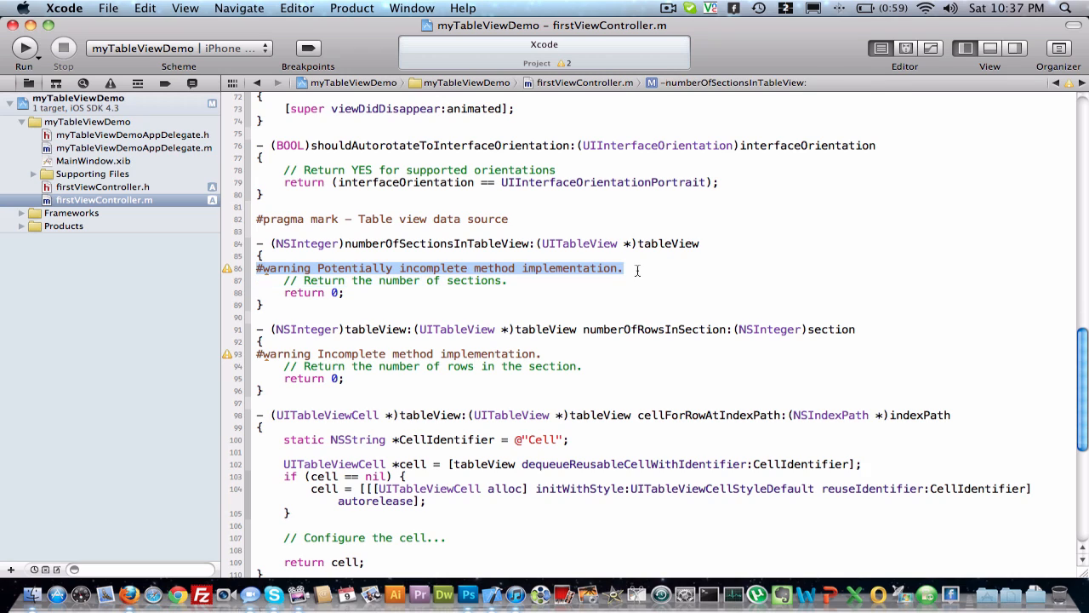
pyautogui.press('BackSpace')
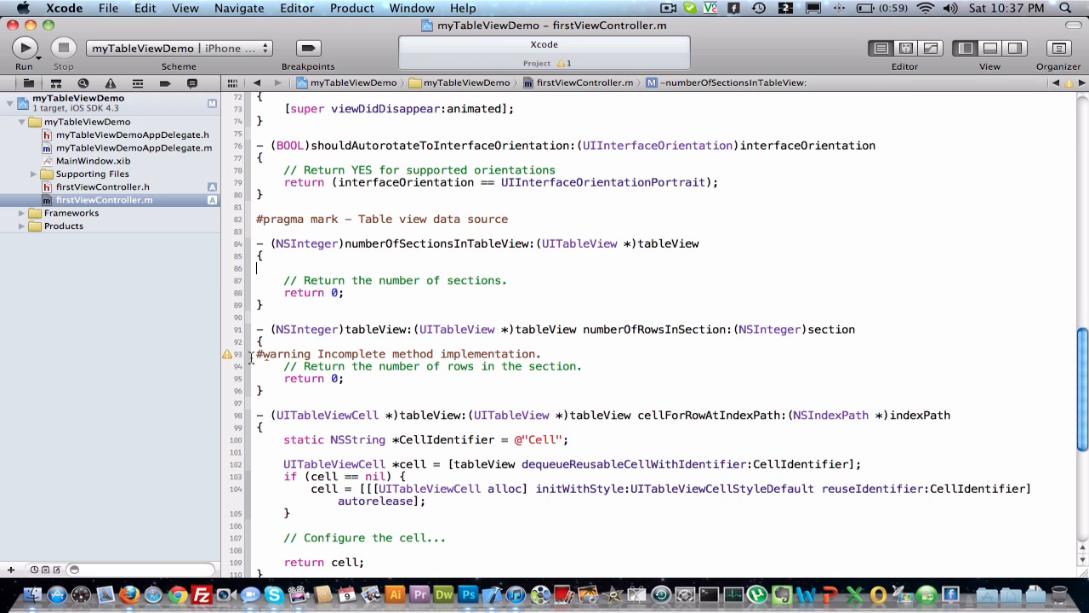
pyautogui.moveTo(257, 353); pyautogui.dragTo(559, 351)
pyautogui.press('BackSpace')
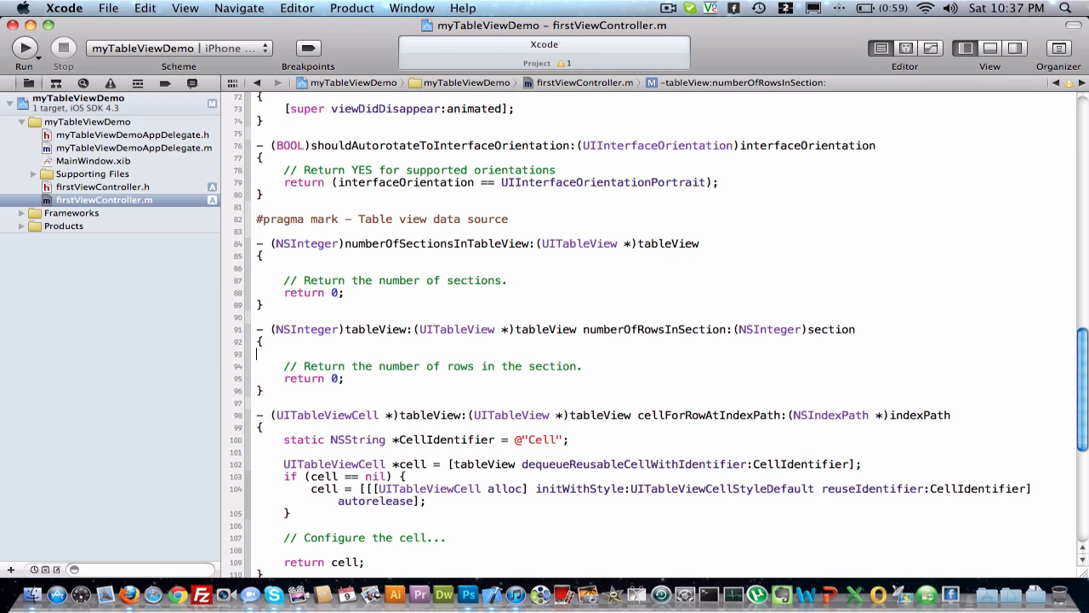
# Make numberOfSectionsInTableView: return 1 and numberOfRowsInSection: return 4
pyautogui.click(468, 248)
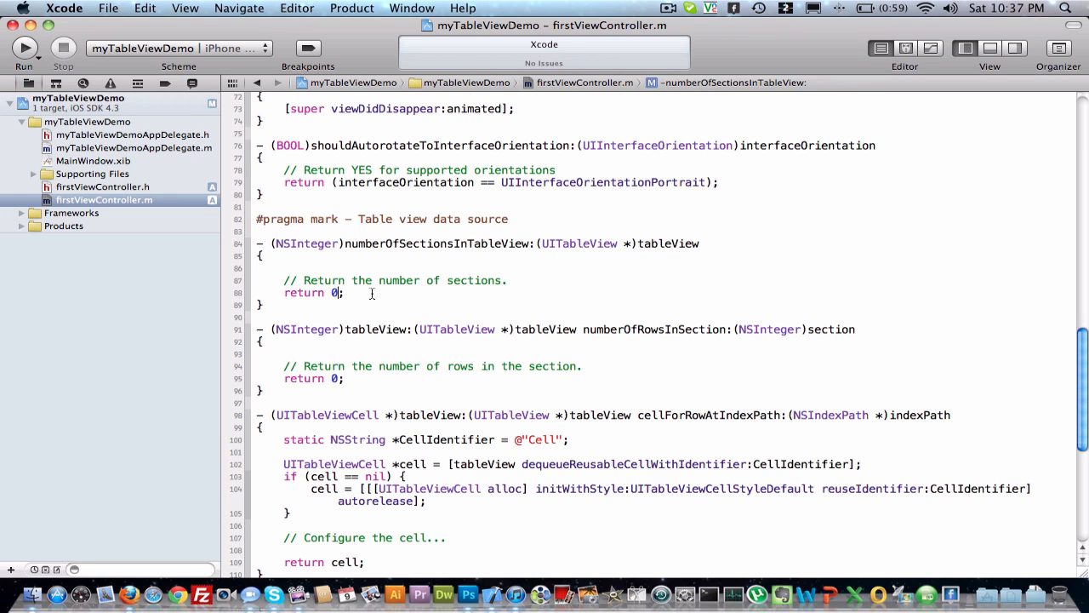
pyautogui.press('BackSpace')
pyautogui.write('1')
pyautogui.click(338, 380)
pyautogui.press('BackSpace')
pyautogui.write('4')
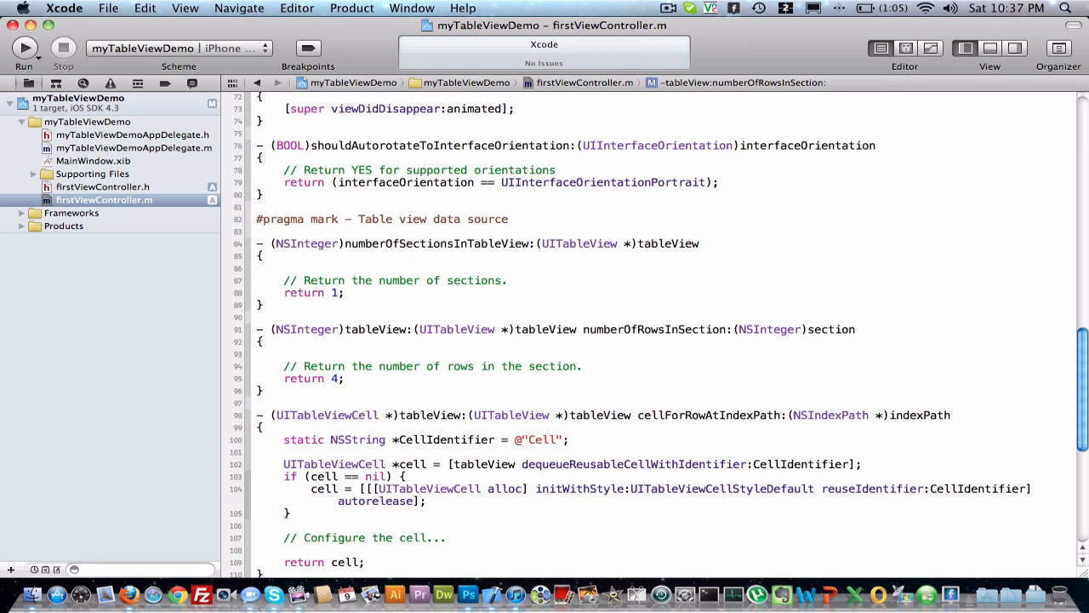
pyautogui.scroll(-5, 455, 358)
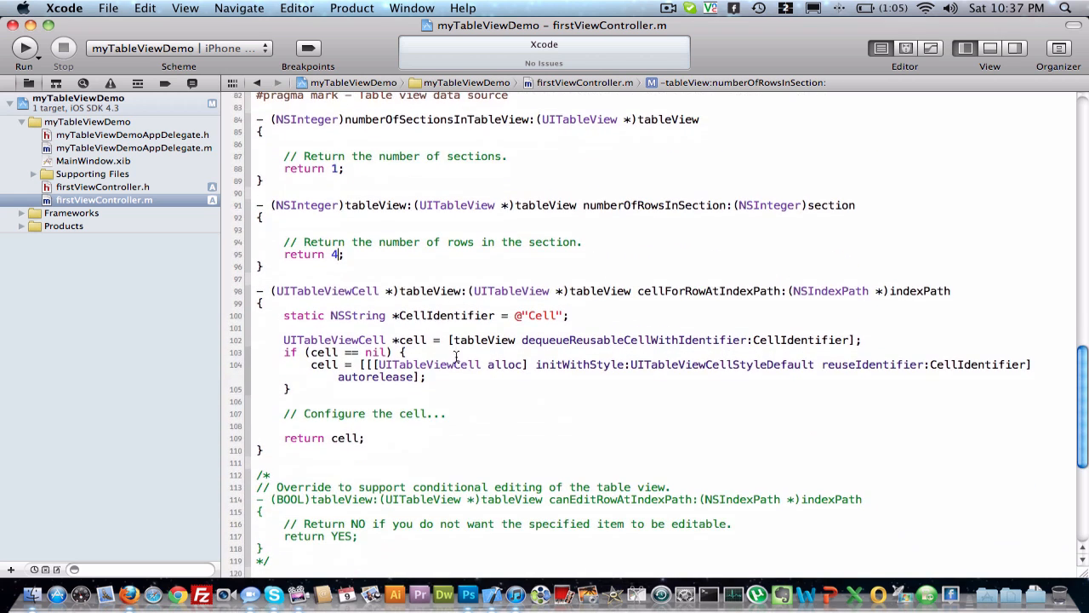
# Set cell.textLabel.text = @"Labels" in the cell configuration and save firstViewController.m
pyautogui.click(363, 383)
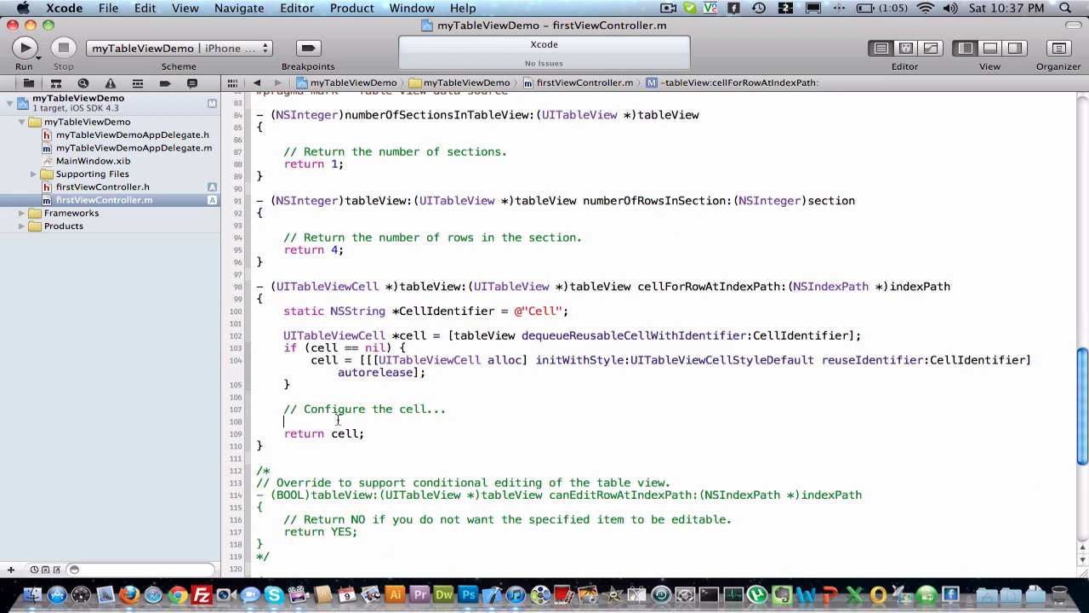
pyautogui.scroll(-4, 475, 362)
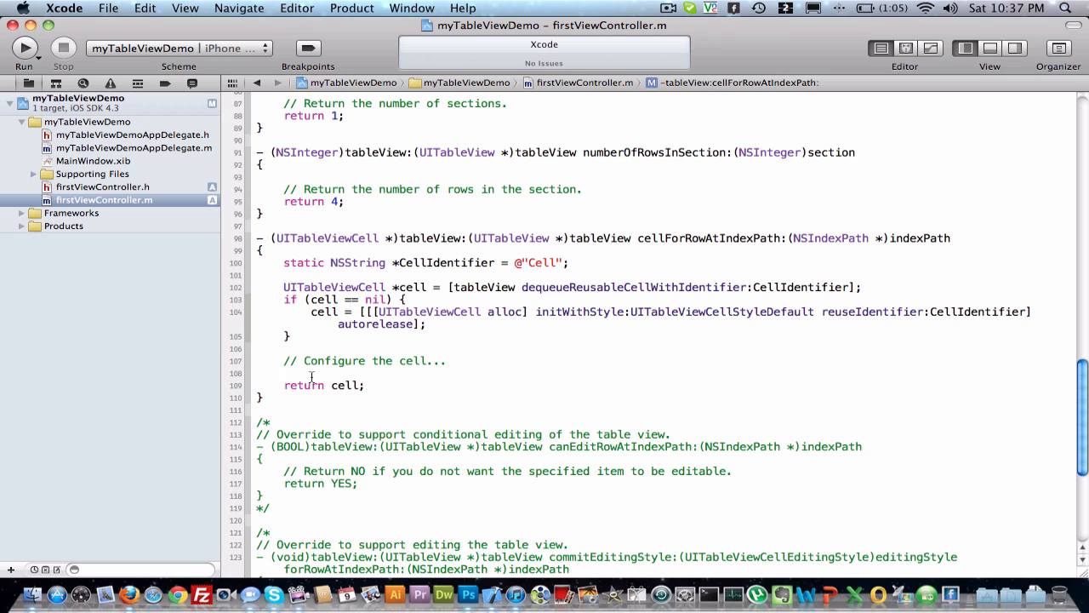
pyautogui.write('cell')
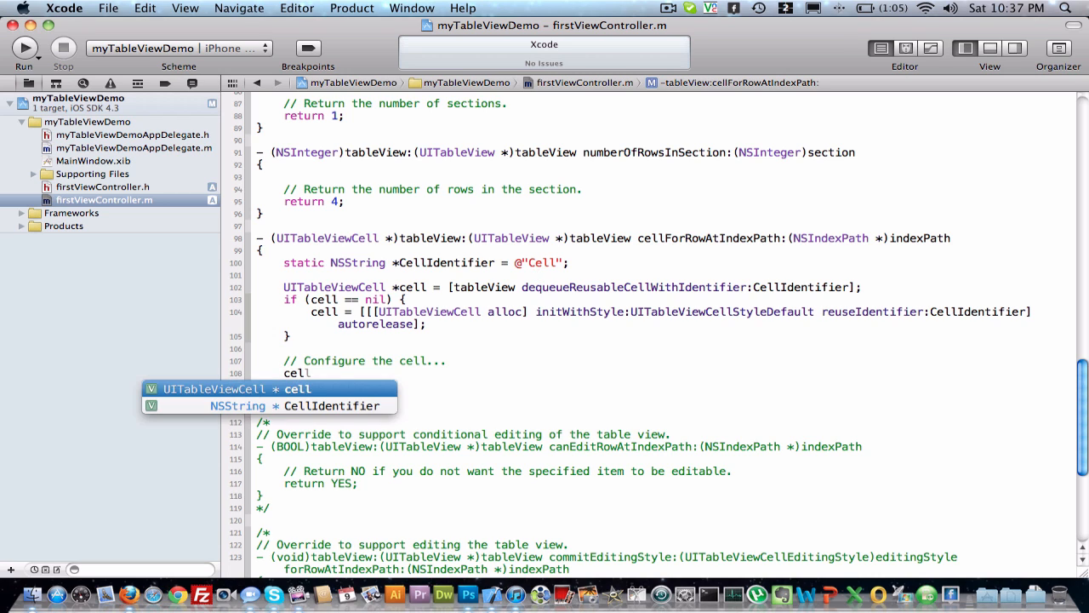
pyautogui.press('Tab')
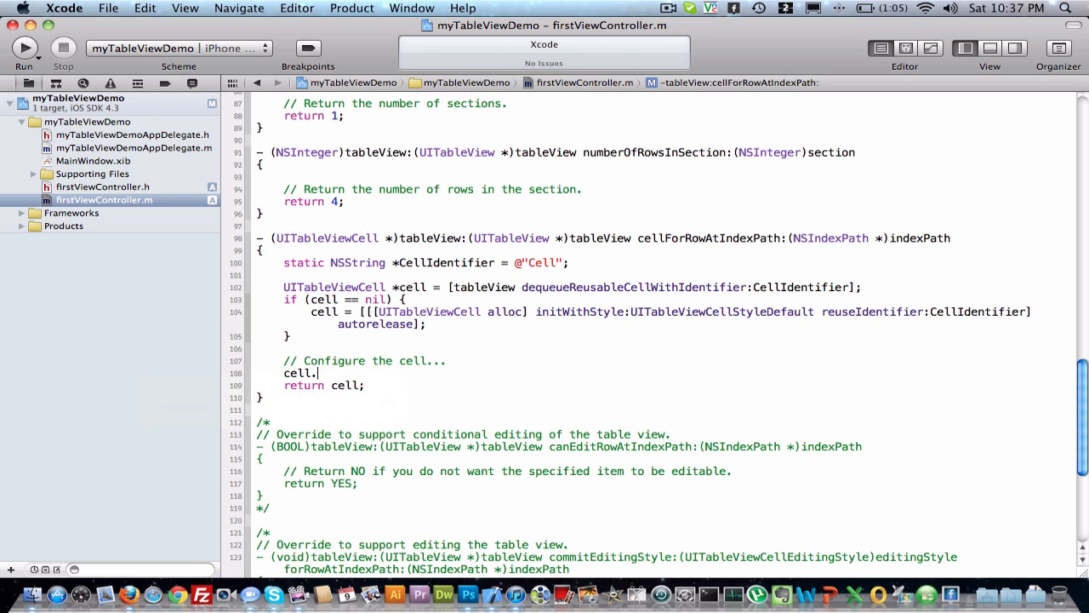
pyautogui.write('l')
pyautogui.press('Escape')
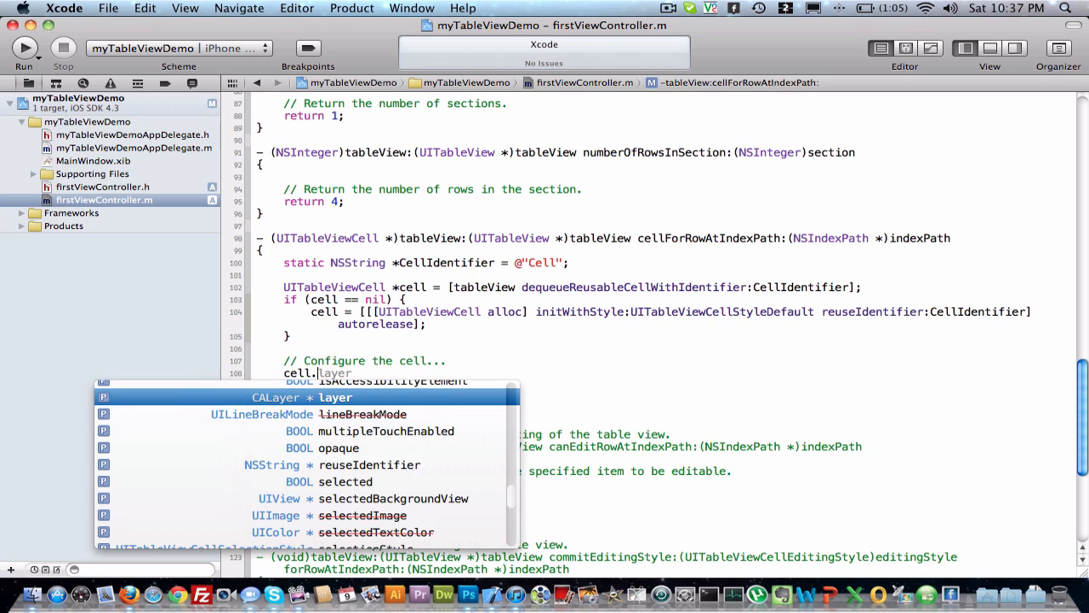
pyautogui.press('BackSpace')
pyautogui.write('t')
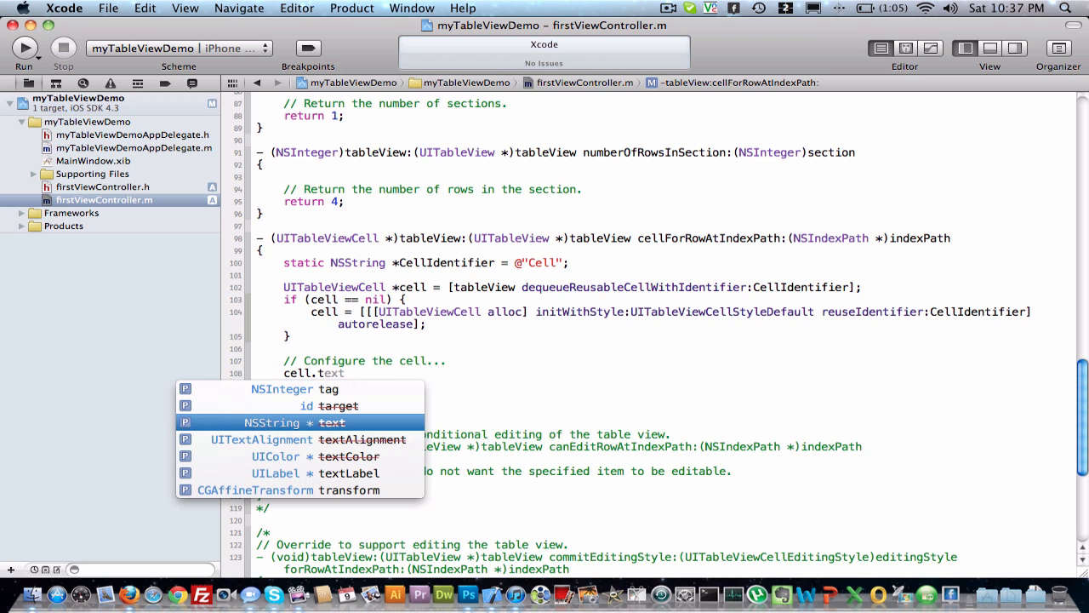
pyautogui.press('Down')
pyautogui.press('Down')
pyautogui.press('Down')
pyautogui.press('Up')
pyautogui.press('Return')
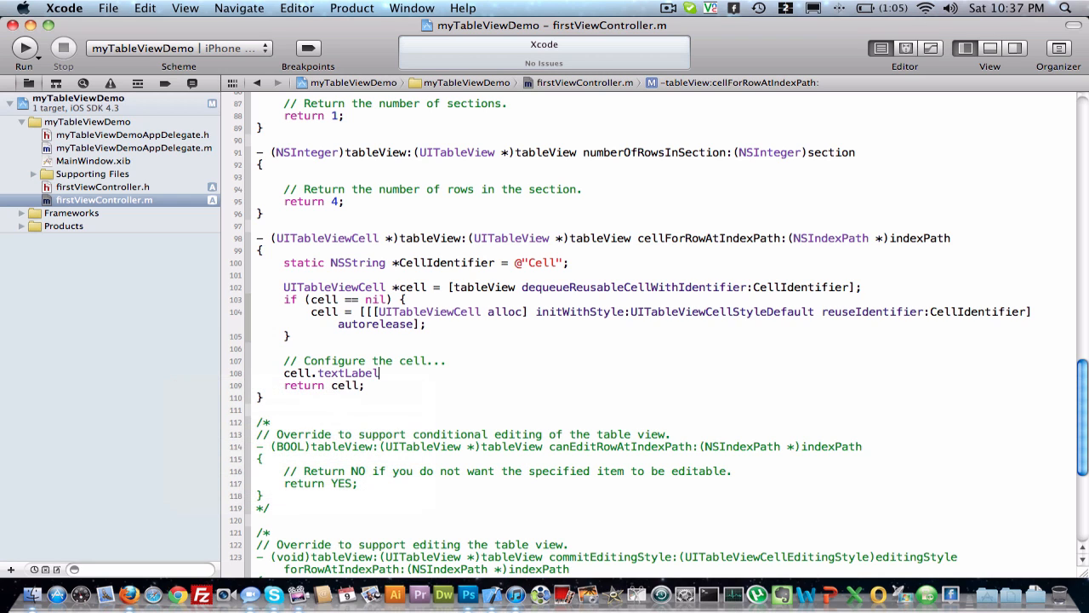
pyautogui.write('.te')
pyautogui.press('Return')
pyautogui.write('= @"";')
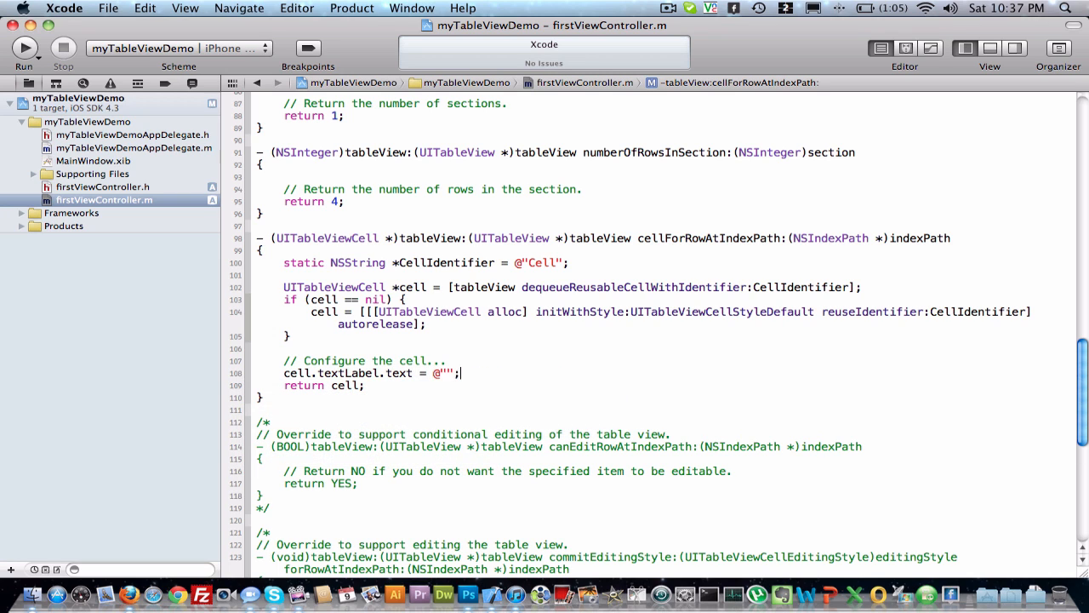
pyautogui.press('Left')
pyautogui.write('Labesl')
pyautogui.press('BackSpace')
pyautogui.press('BackSpace')
pyautogui.write('ls')
pyautogui.press('super+s')
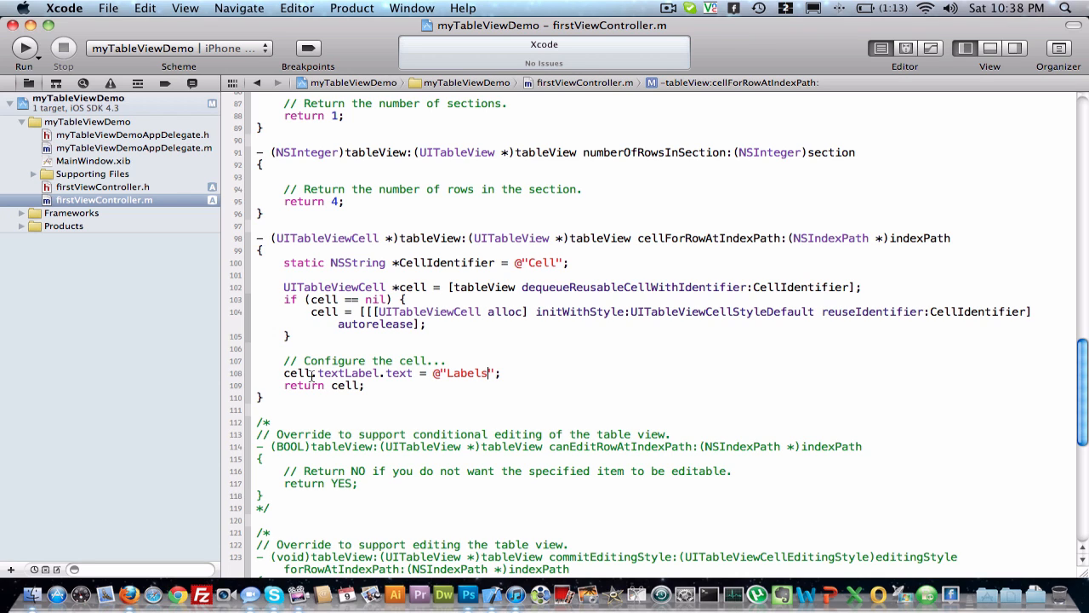
# Add #import "firstViewController.h" to myTableViewDemoAppDelegate.m below the existing import
pyautogui.click(160, 148)
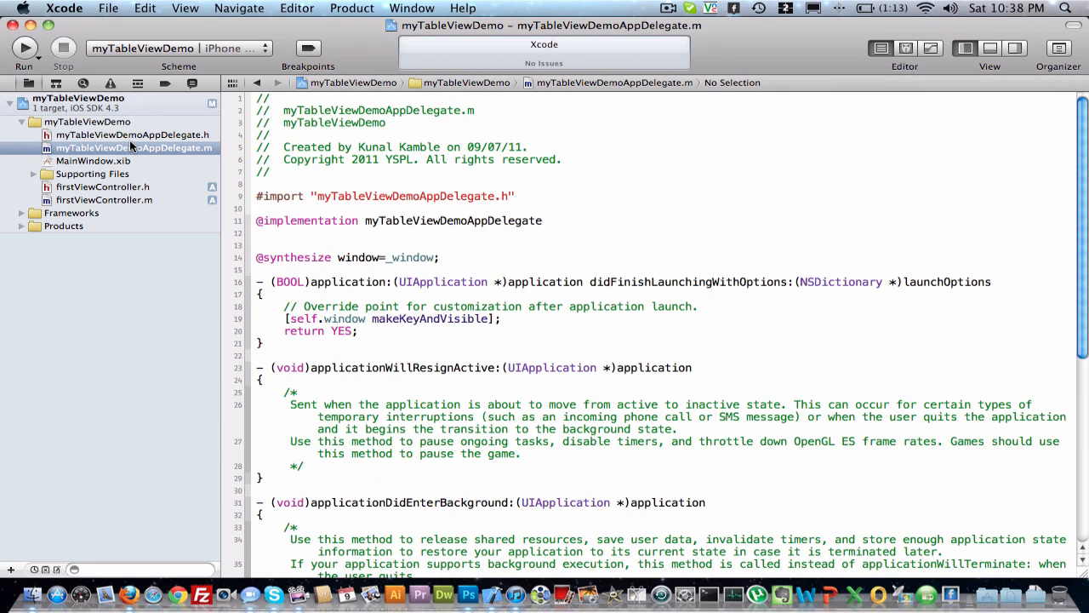
pyautogui.write('#import "header')
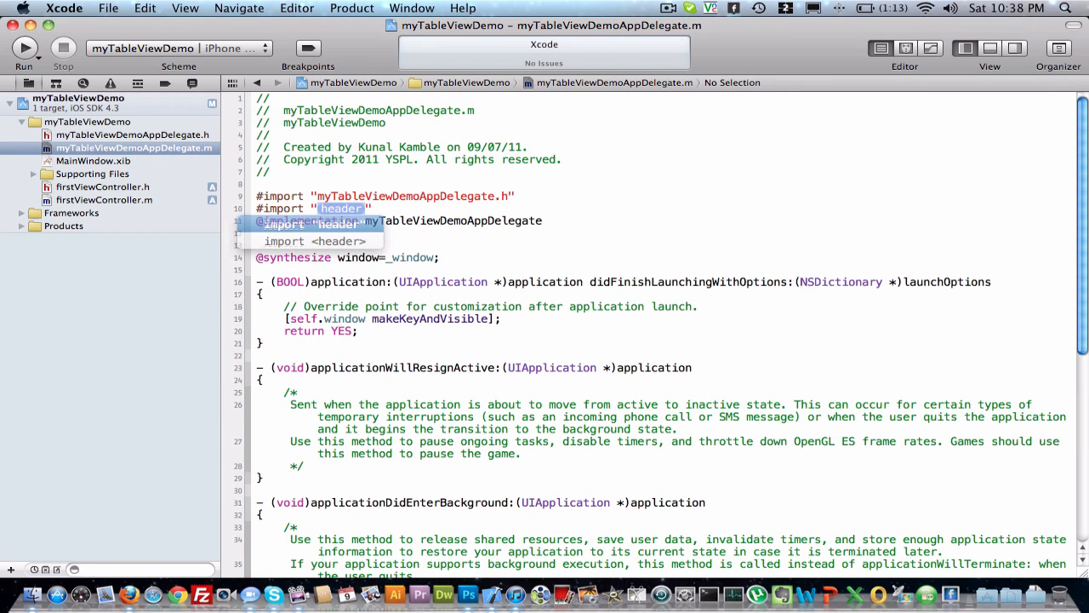
pyautogui.press('Return')
pyautogui.write('fi')
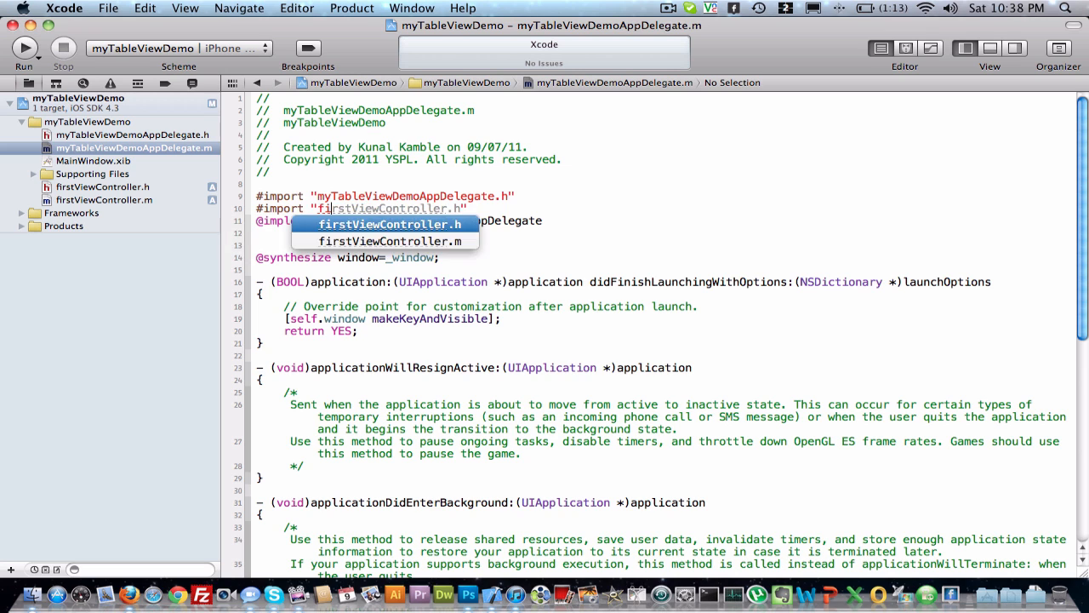
pyautogui.press('Return')
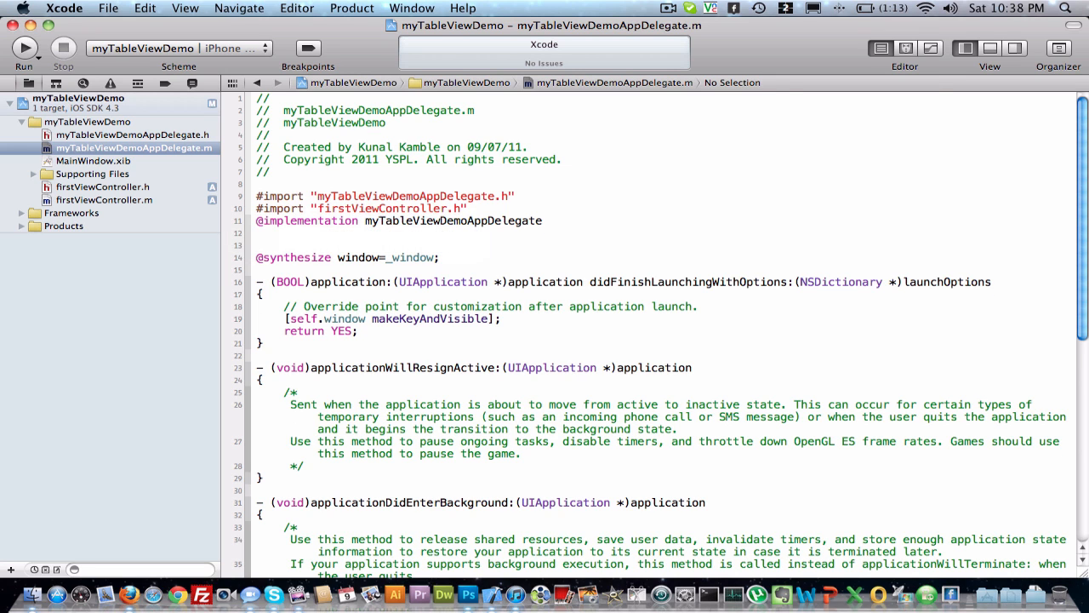
pyautogui.press('Return')
pyautogui.click(117, 148)
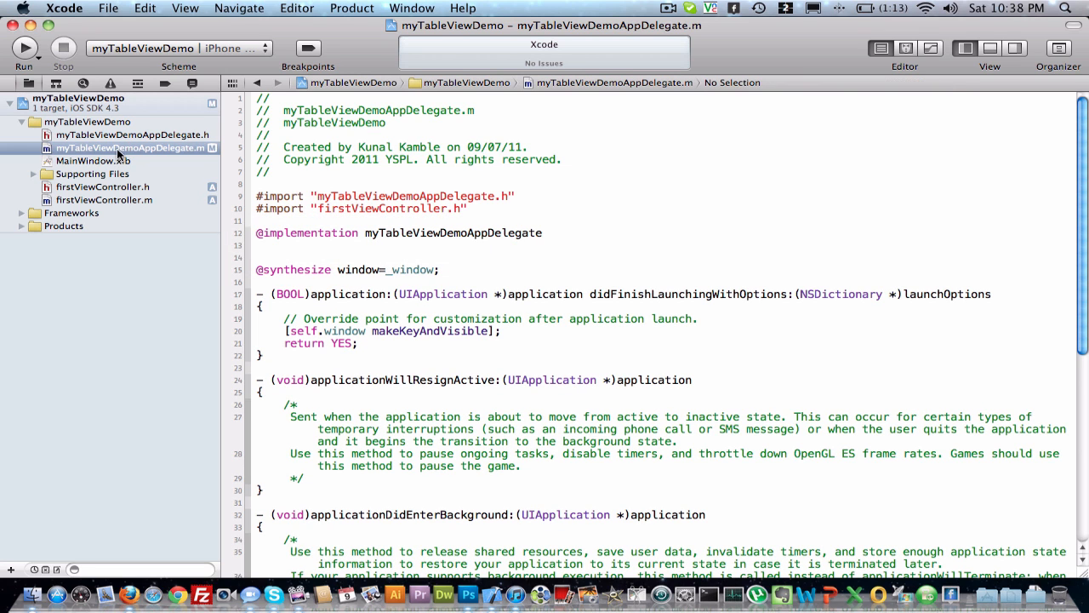
pyautogui.scroll(-5, 517, 234)
pyautogui.scroll(-3, 516, 234)
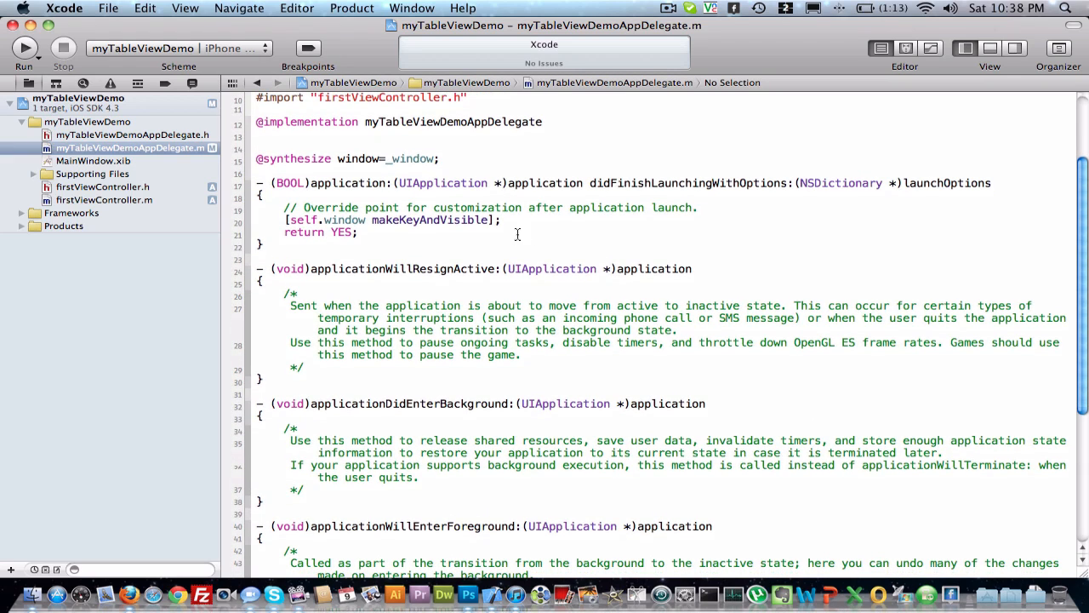
# Declare firstViewController * fvc = [[firstViewController alloc] in didFinishLaunchingWithOptions
pyautogui.click(711, 207)
pyautogui.press('Return')
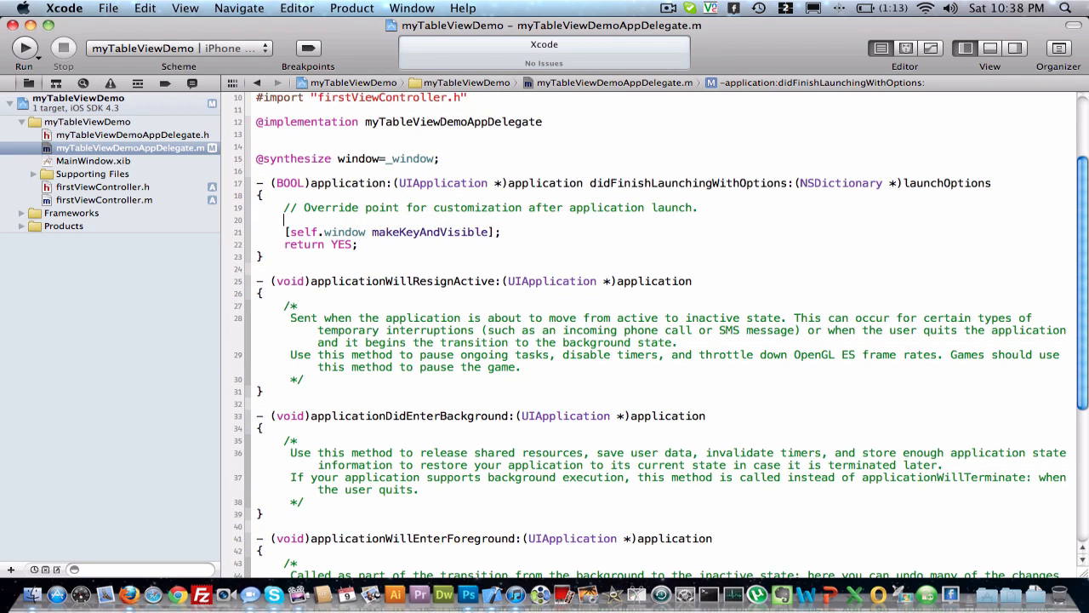
pyautogui.write('fi')
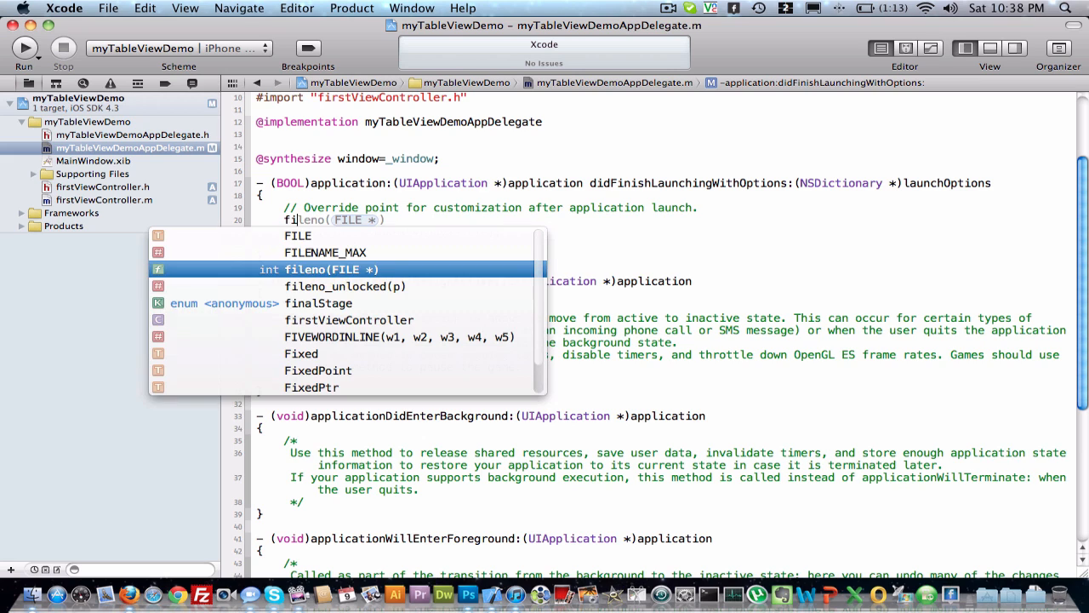
pyautogui.write('rstViewController')
pyautogui.press('Tab')
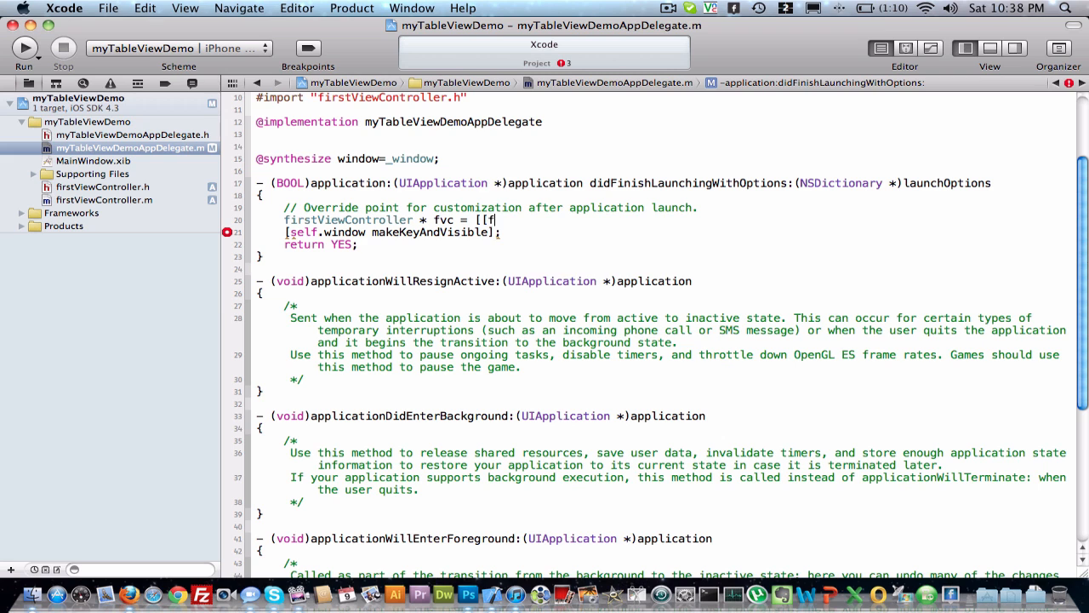
pyautogui.press('Tab')
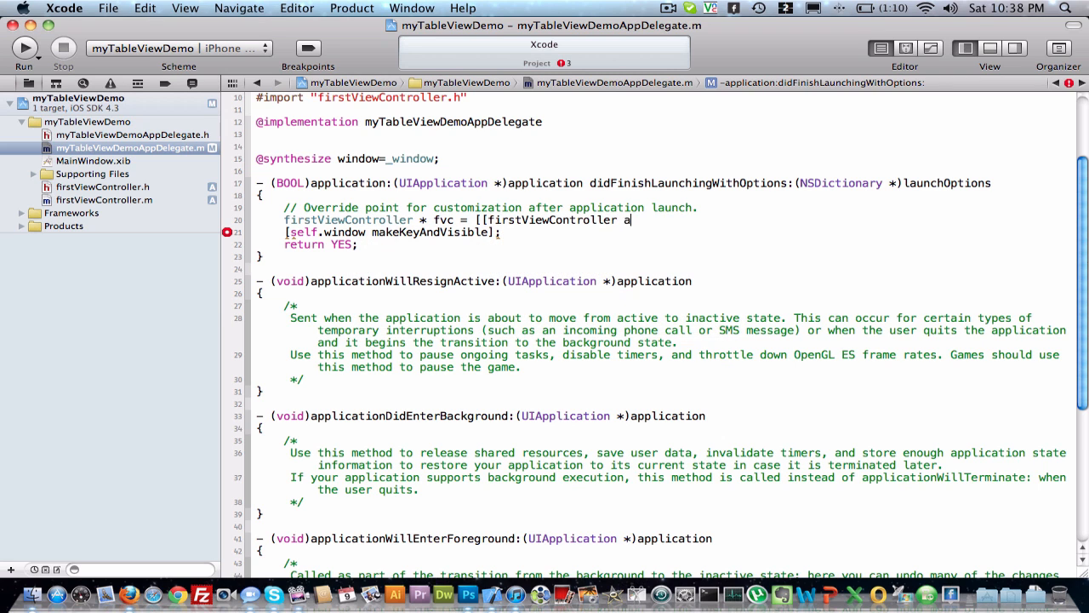
pyautogui.press('Tab')
pyautogui.write(']')
pyautogui.write('ini')
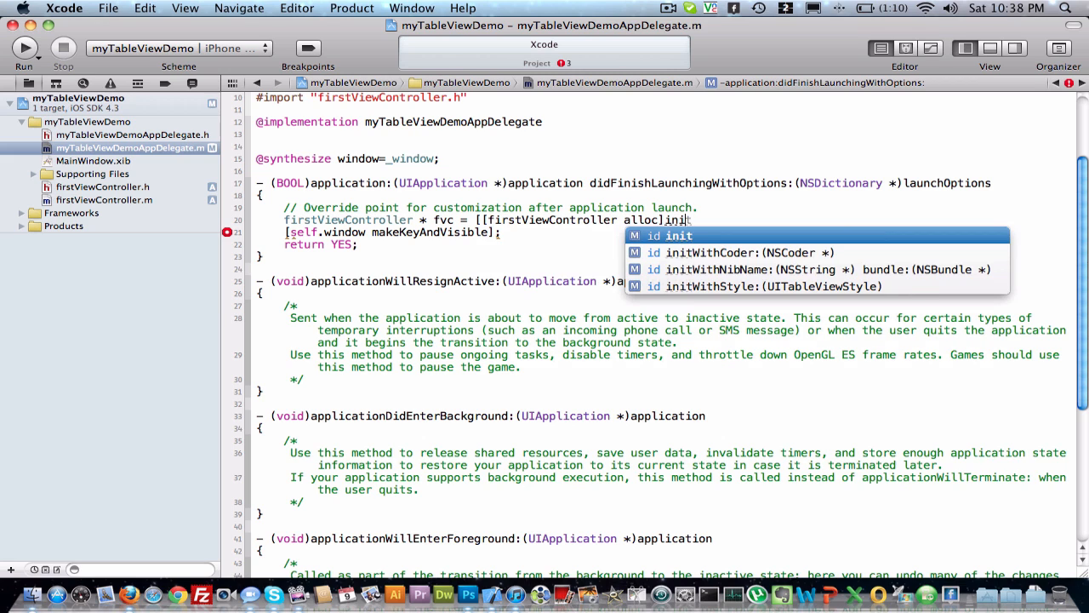
# Complete fvc's initializer as initWithStyle:UITableViewStyleGrouped]; and end the line
pyautogui.press('Down')
pyautogui.press('Down')
pyautogui.press('Down')
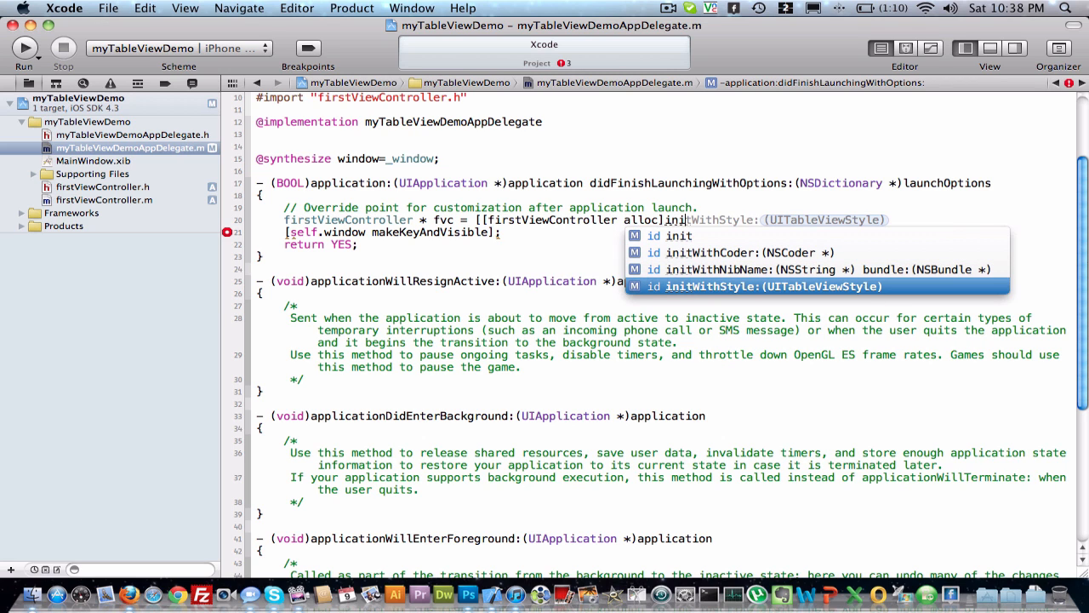
pyautogui.press('Tab')
pyautogui.write('UI')
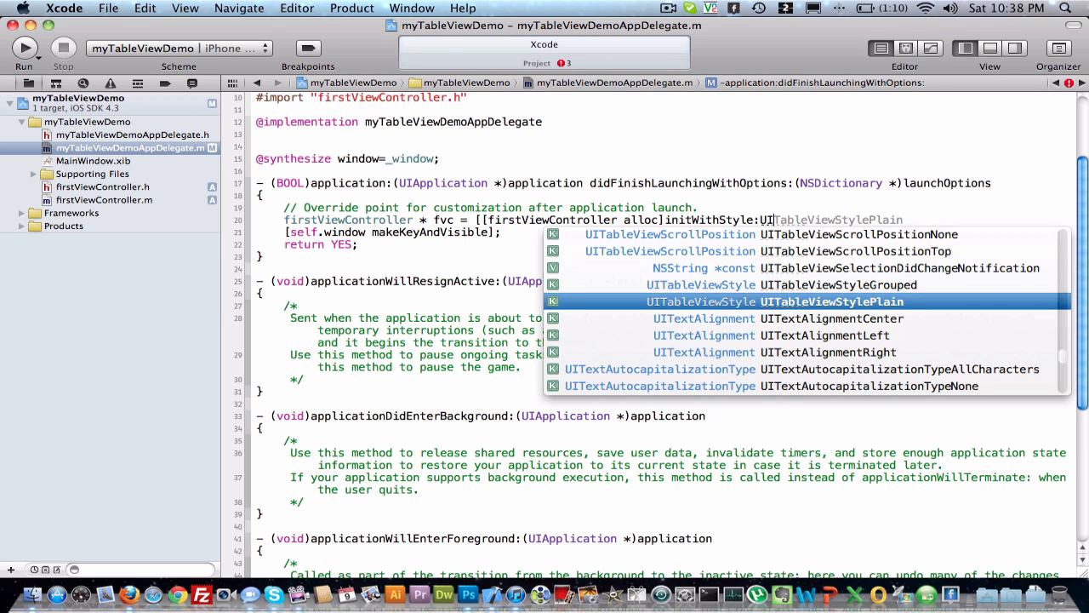
pyautogui.press('Up')
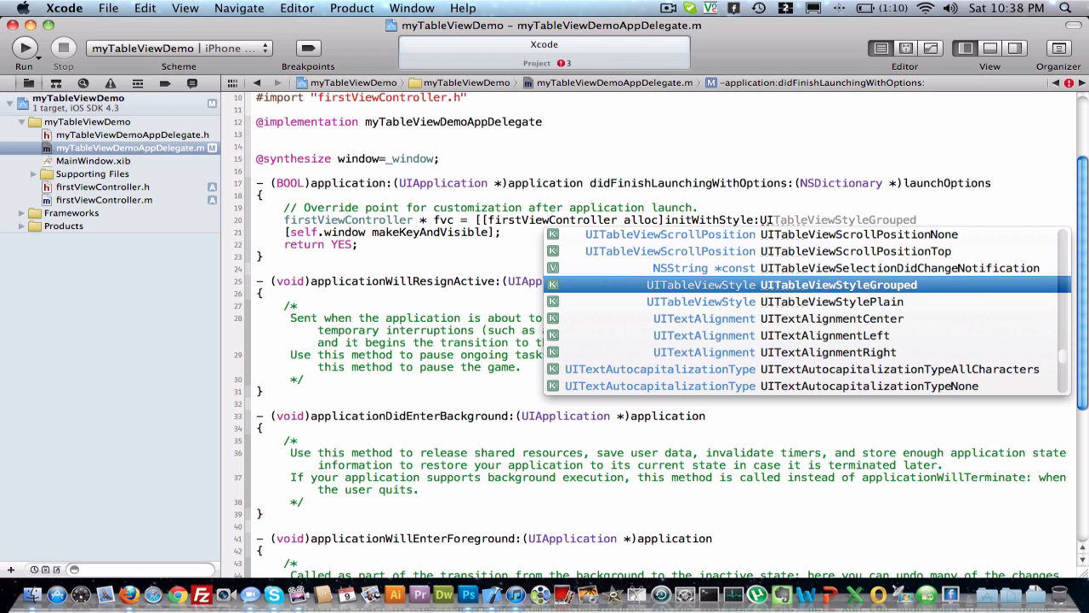
pyautogui.press('Down')
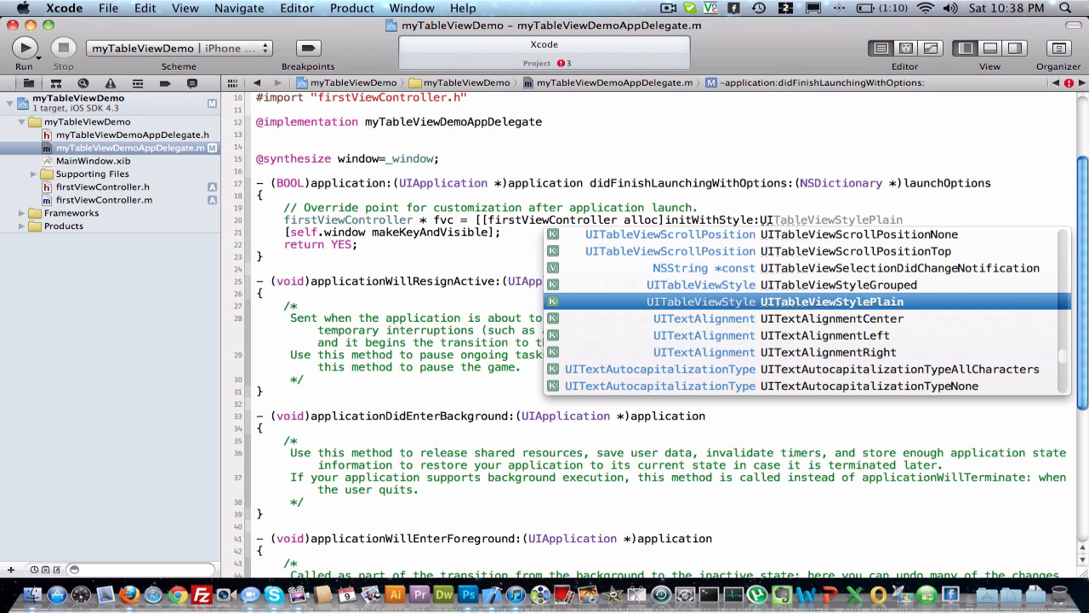
pyautogui.press('Up')
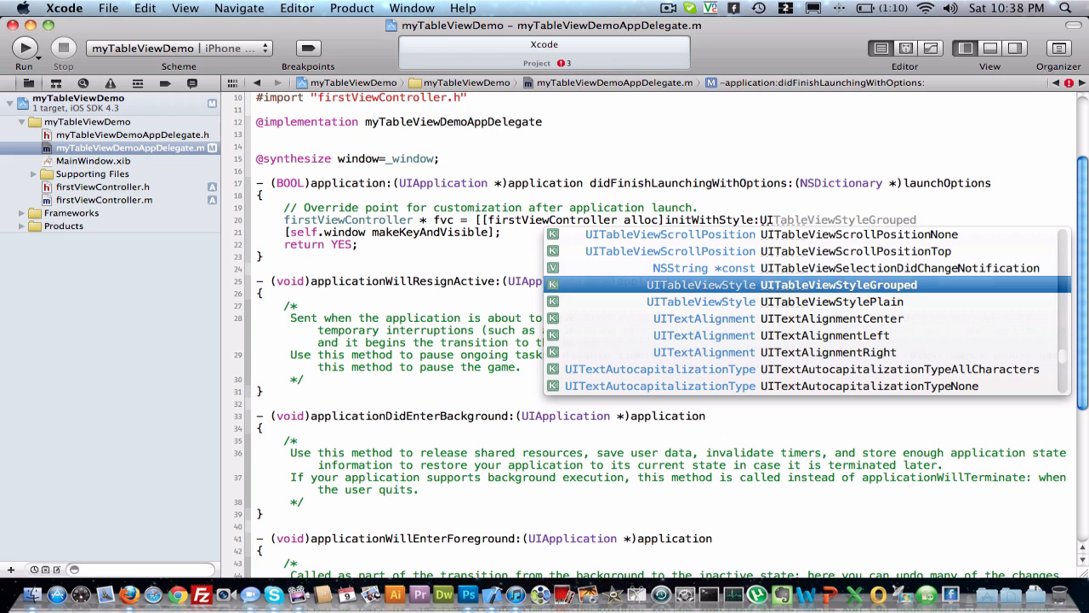
pyautogui.press('Return')
pyautogui.write('];')
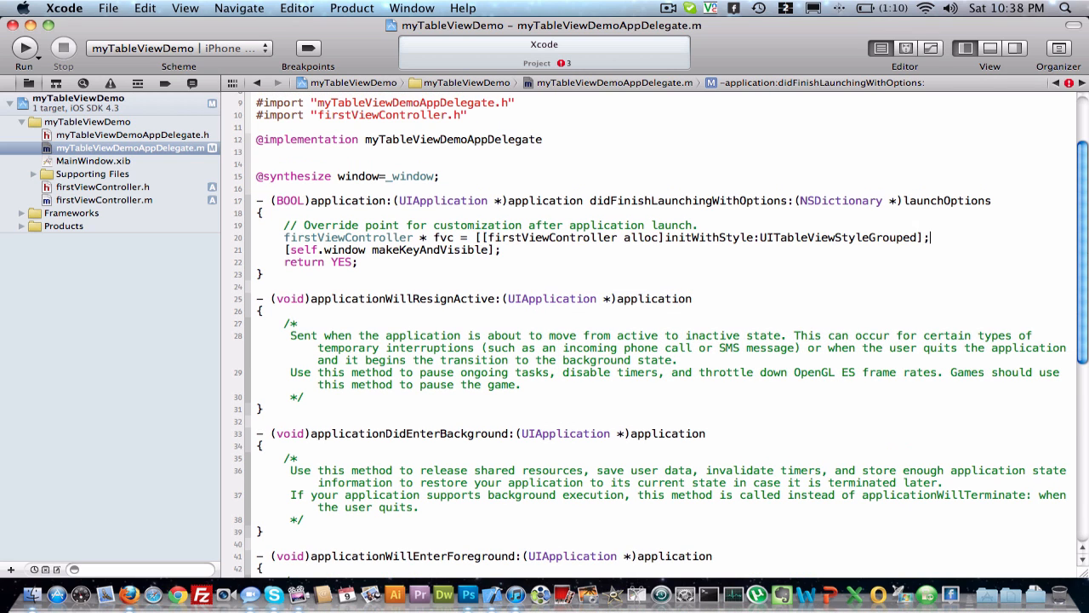
pyautogui.press('Return')
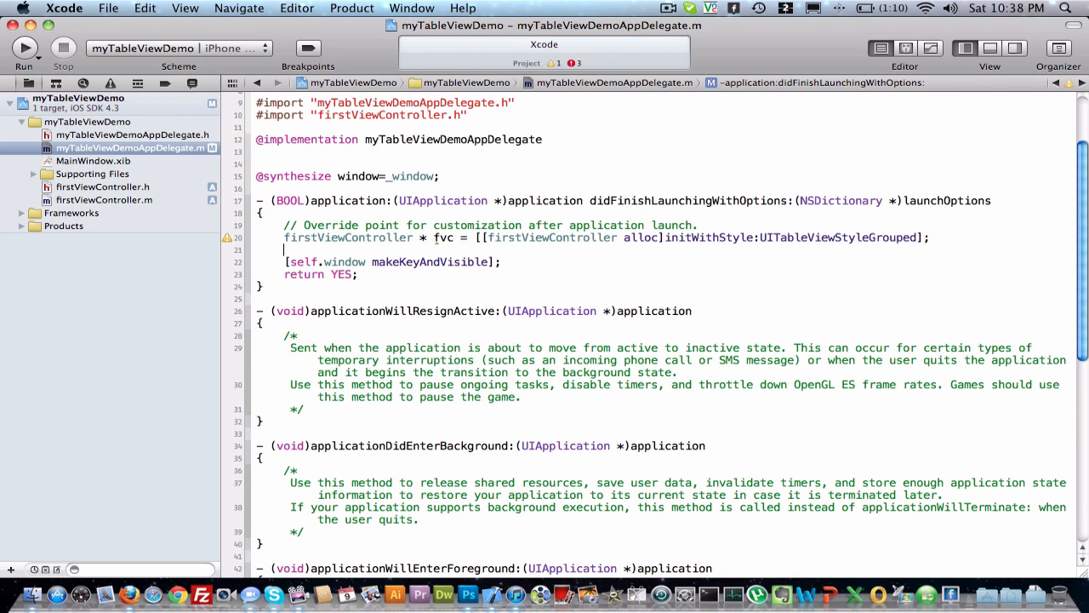
pyautogui.write('[];')
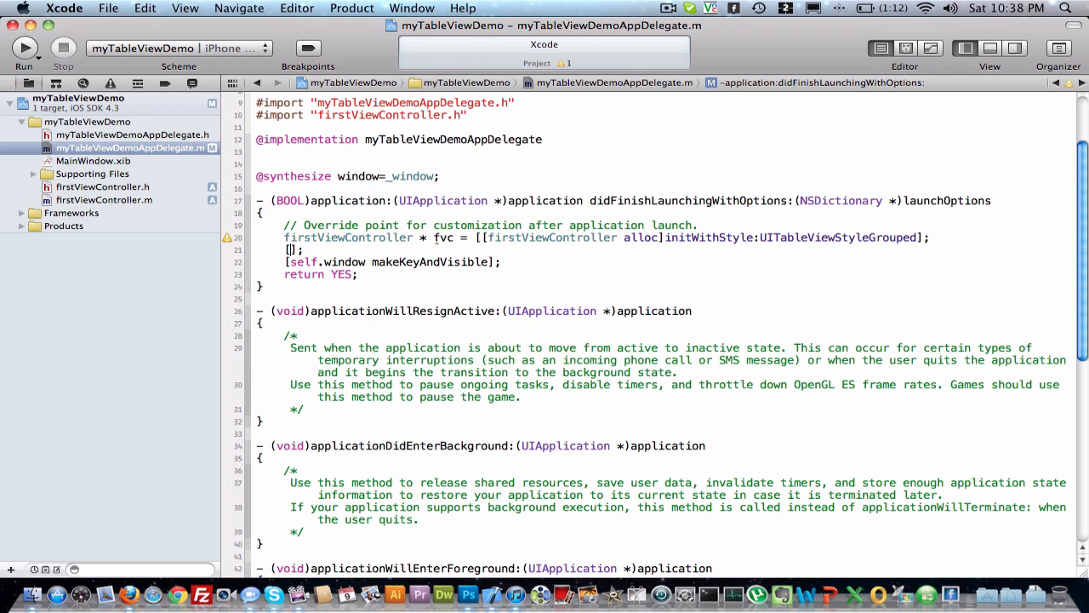
pyautogui.write('s')
pyautogui.write('elf')
pyautogui.write('.vi')
# Add [self.window addSubview:fvc.view]; to the launch method, save, and build and run
pyautogui.press('BackSpace')
pyautogui.press('BackSpace')
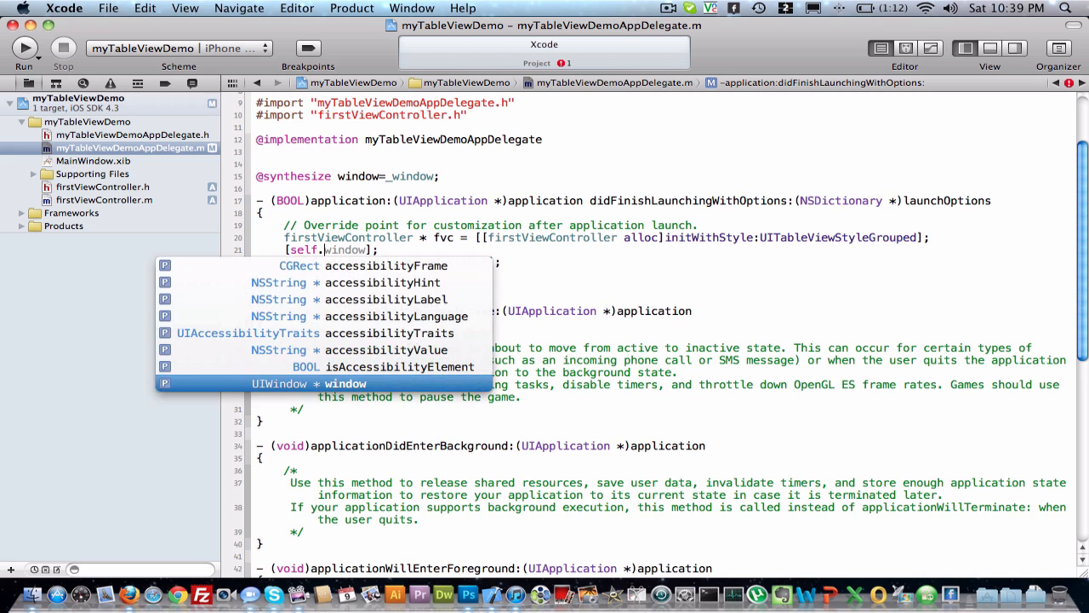
pyautogui.write('w')
pyautogui.press('Return')
pyautogui.write('addSubview:(UIView *')
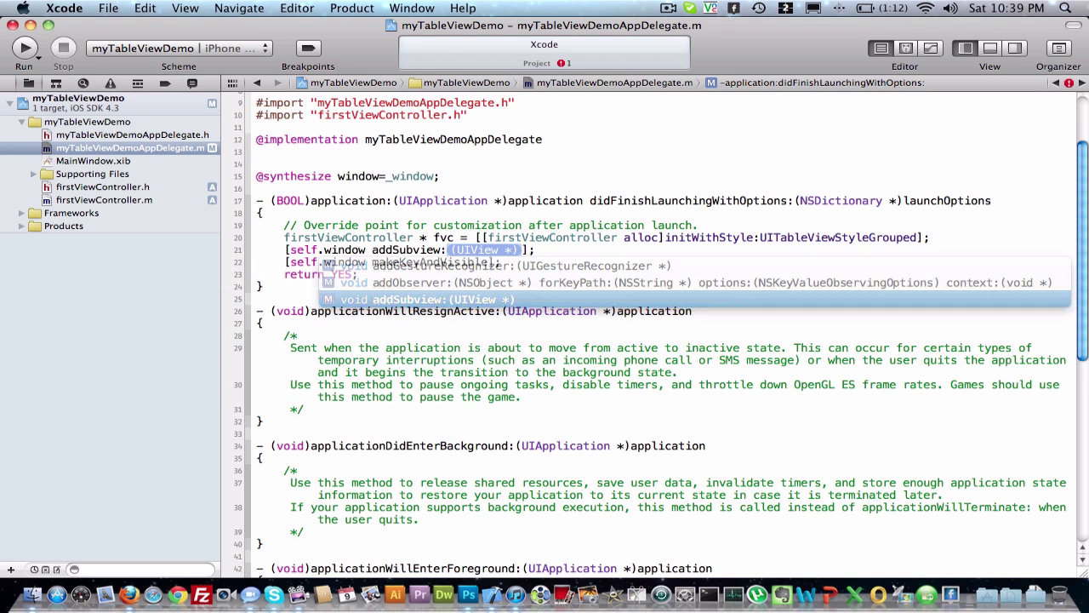
pyautogui.press('Return')
pyautogui.write('fv')
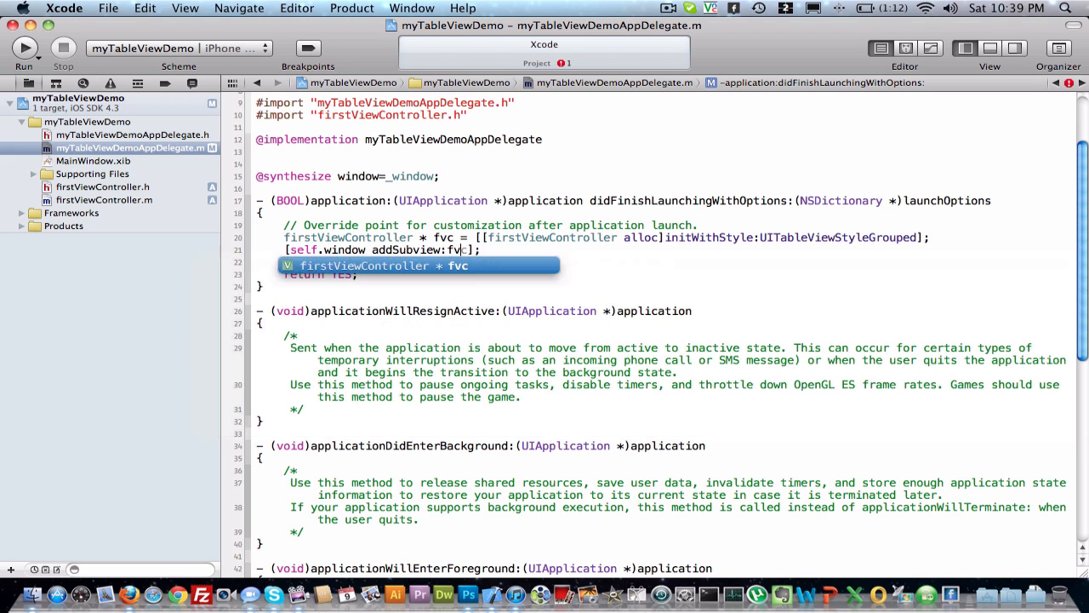
pyautogui.press('Return')
pyautogui.press('super+s')
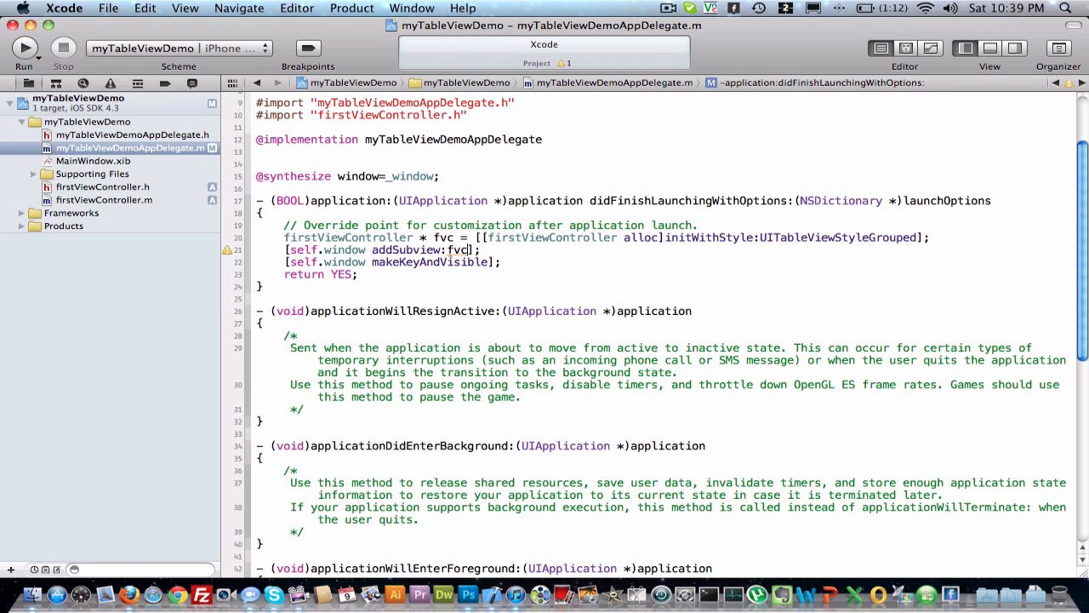
pyautogui.write('.v')
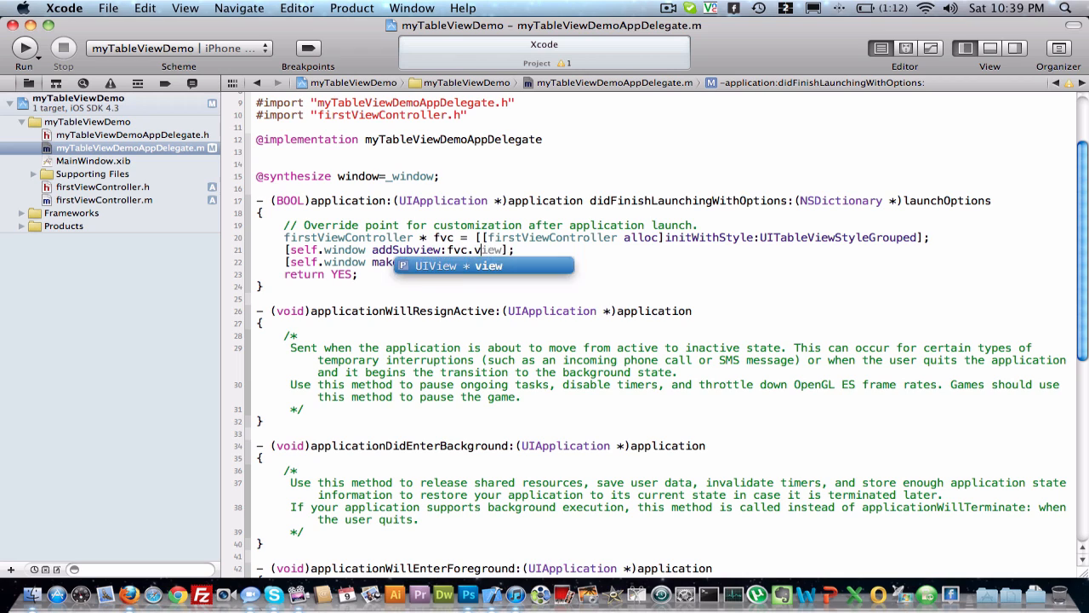
pyautogui.press('Return')
pyautogui.press('super+r')
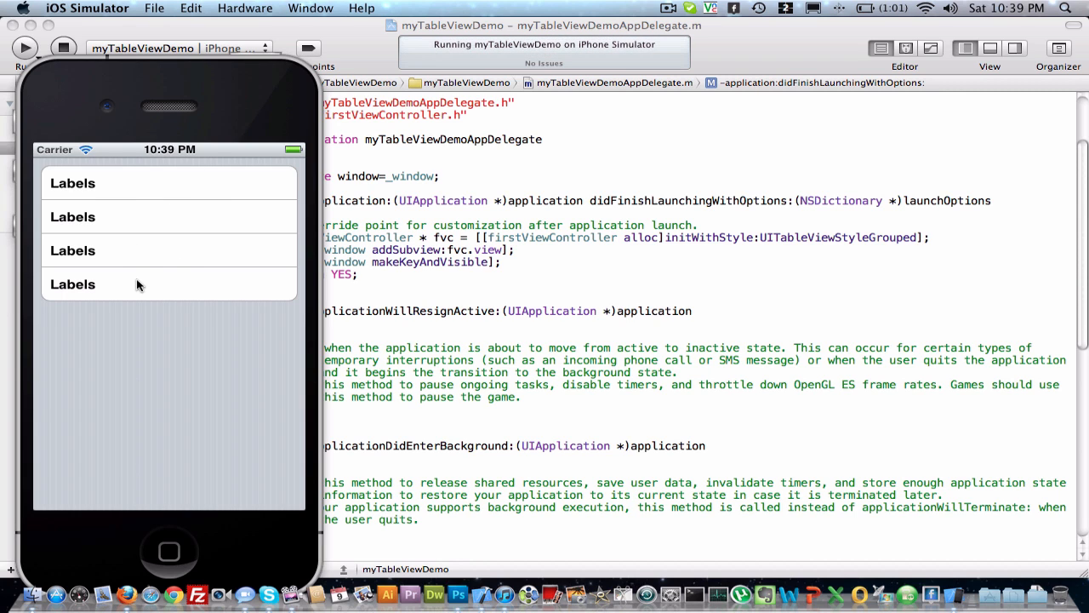
# Quit the simulator after viewing the grouped table of four Labels rows
pyautogui.press('super+q')
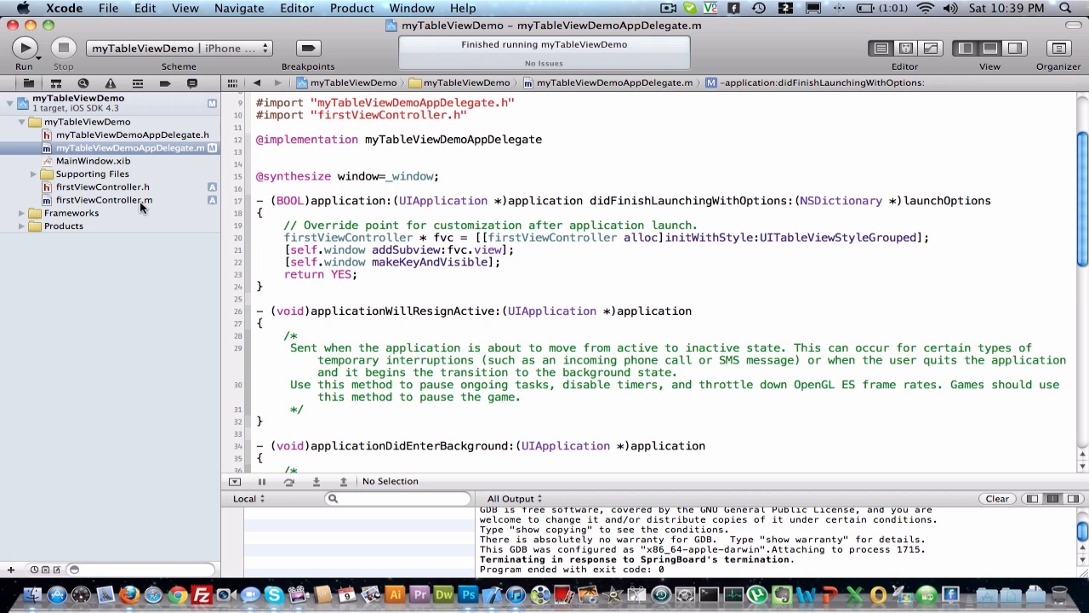
pyautogui.click(143, 187)
pyautogui.click(692, 240)
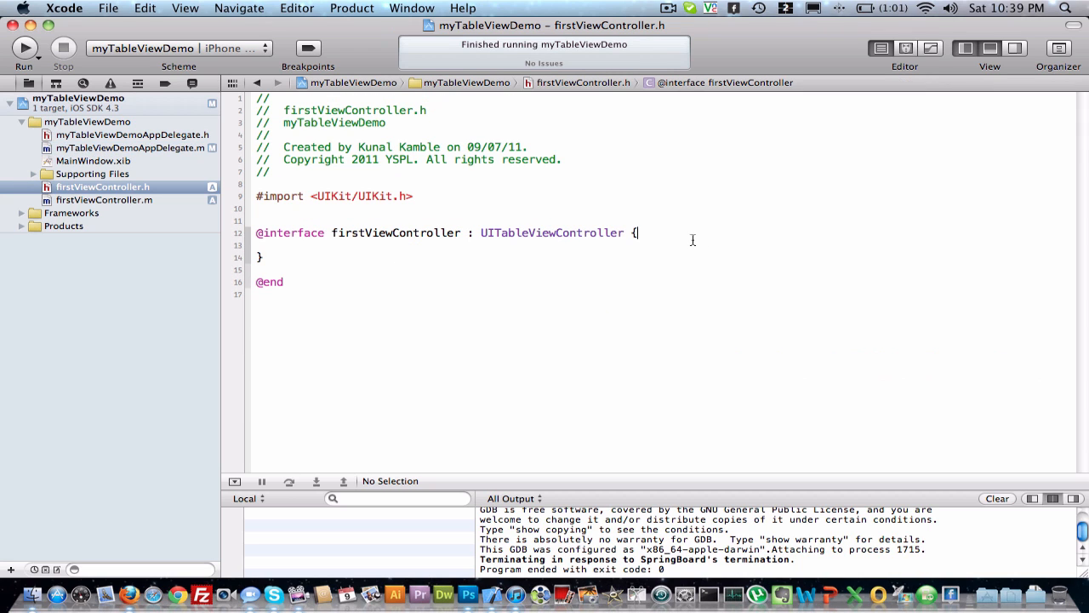
pyautogui.press('Return')
pyautogui.press('Return')
pyautogui.write('NS')
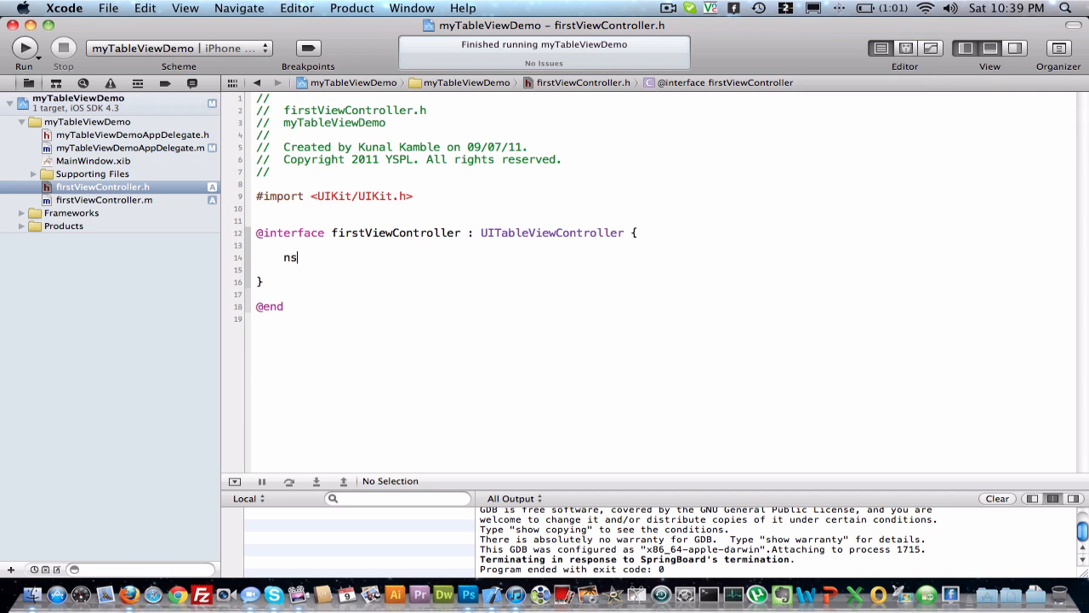
pyautogui.write('Mu')
pyautogui.press('Tab')
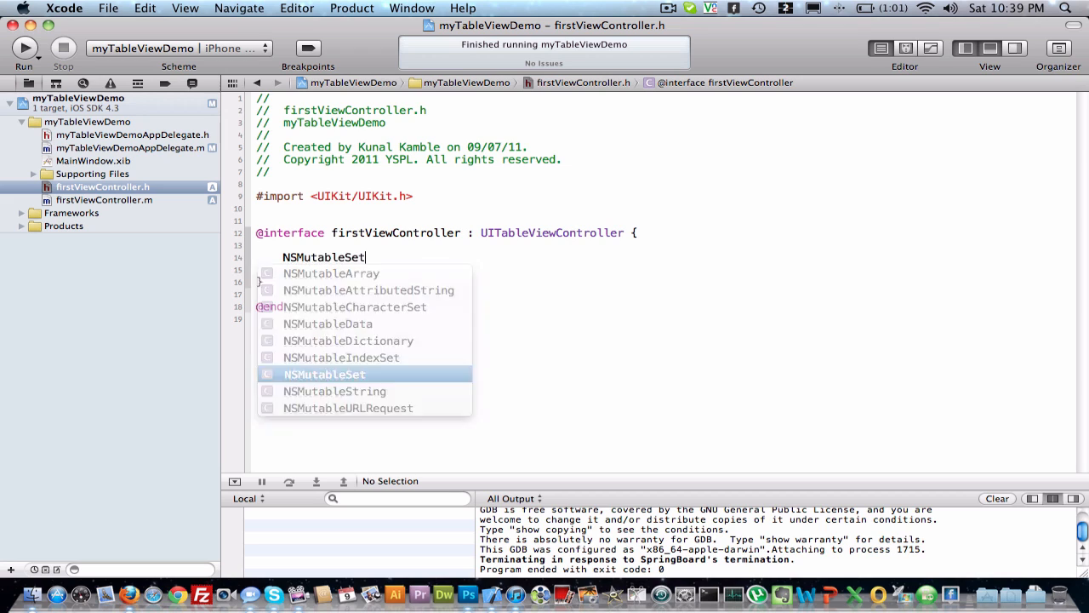
pyautogui.press('BackSpace')
pyautogui.press('BackSpace')
pyautogui.press('BackSpace')
pyautogui.write('ay')
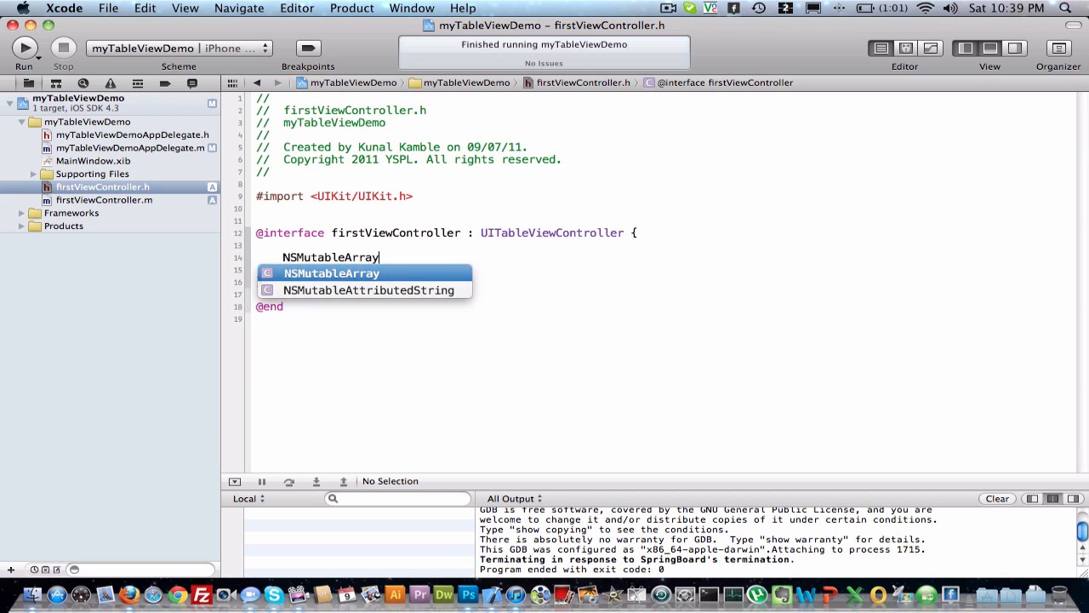
pyautogui.press('Tab')
pyautogui.write('*')
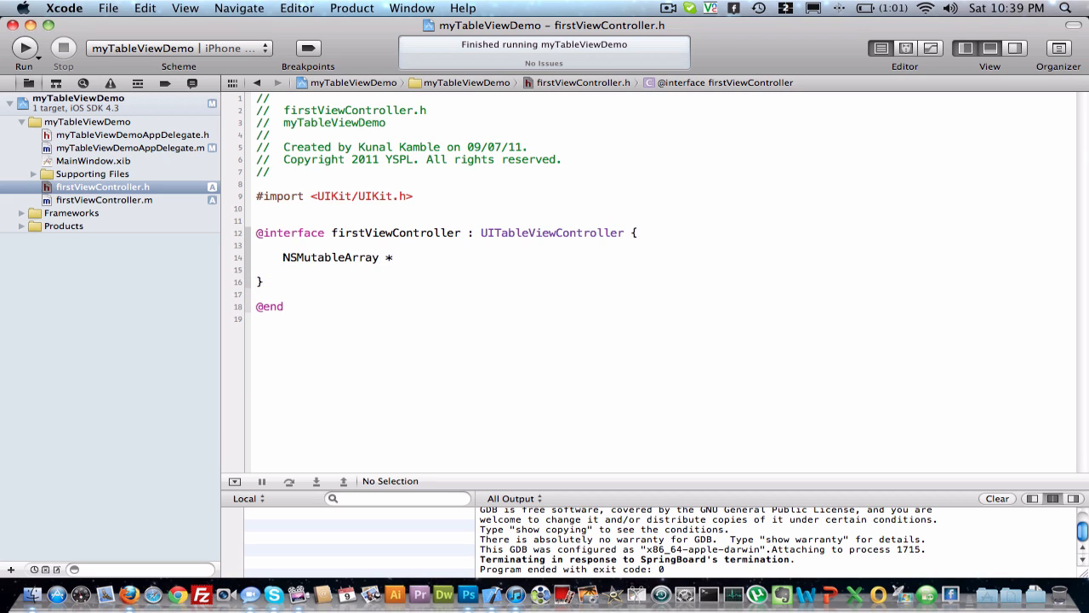
pyautogui.write(' d')
pyautogui.write('ataArray')
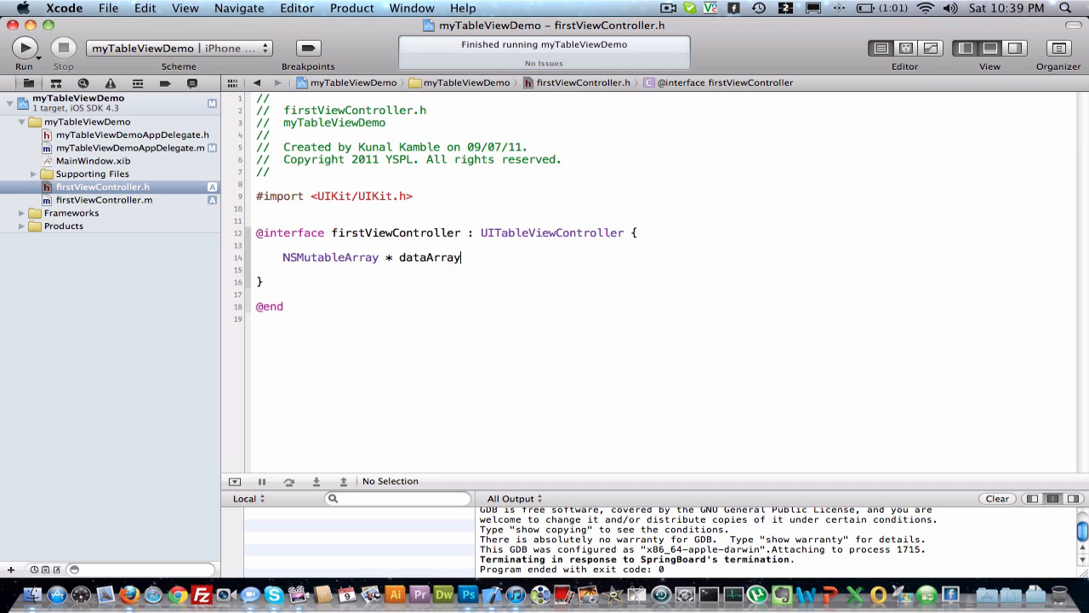
pyautogui.write(';')
pyautogui.press('super+s')
# In initWithStyle's if block, start dataArray = [[NSMutableArray alloc] initWithObjects: via autocomplete
pyautogui.click(171, 200)
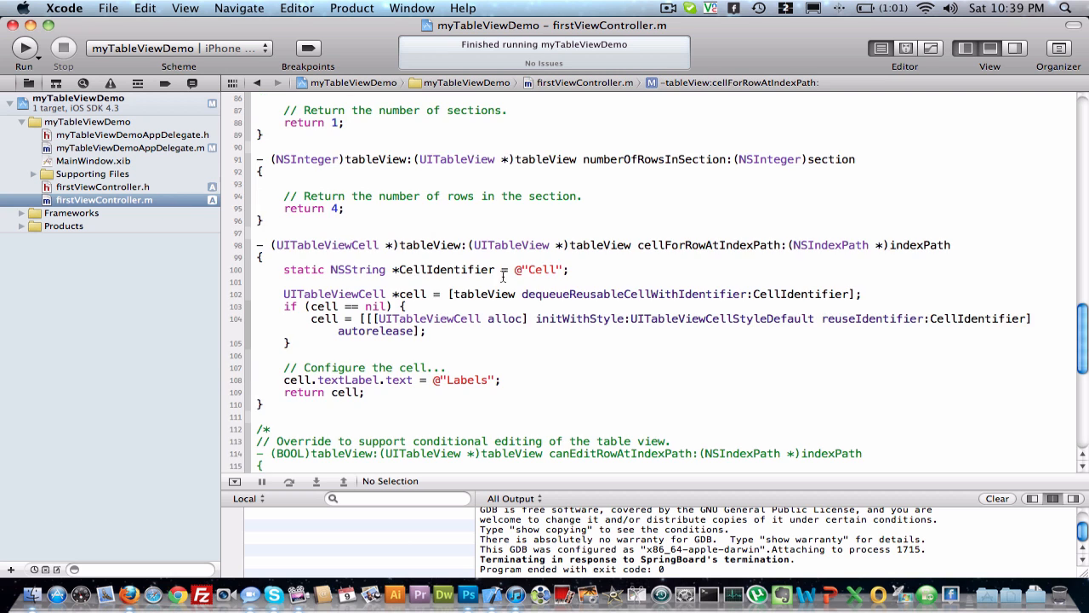
pyautogui.scroll(5, 502, 290)
pyautogui.scroll(10, 502, 289)
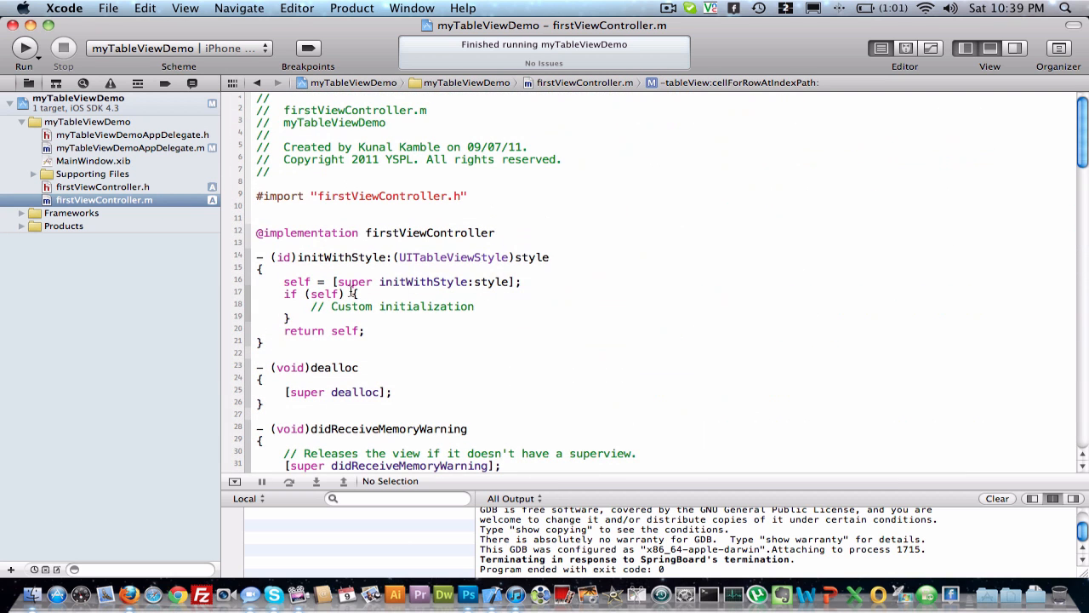
pyautogui.click(366, 295)
pyautogui.press('Return')
pyautogui.press('Return')
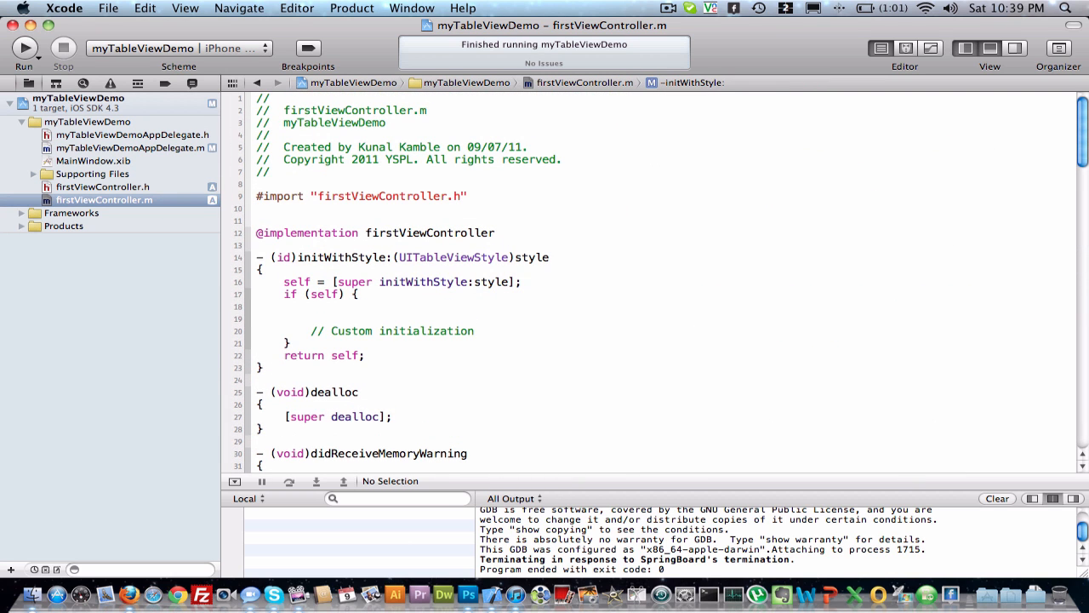
pyautogui.write('dataArray')
pyautogui.write(' = ')
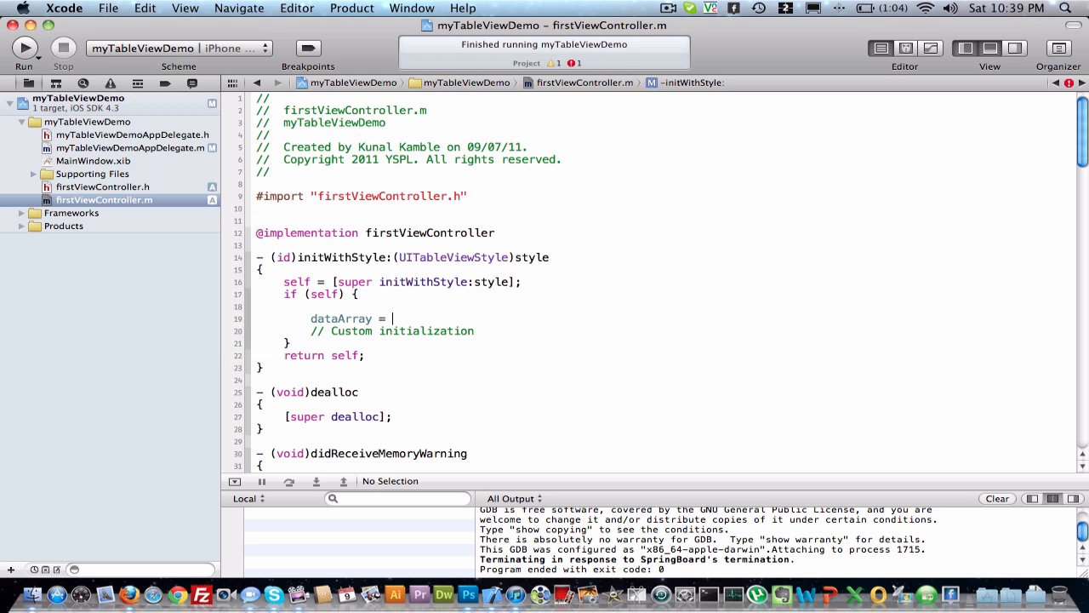
pyautogui.write('[')
pyautogui.write('[')
pyautogui.write('d')
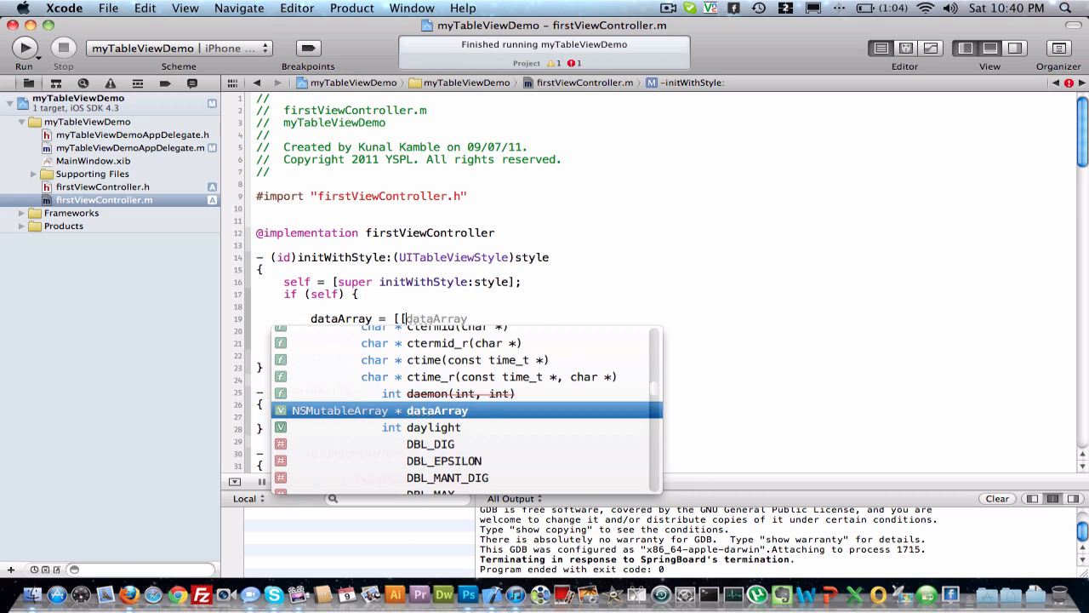
pyautogui.press('BackSpace')
pyautogui.write('NS')
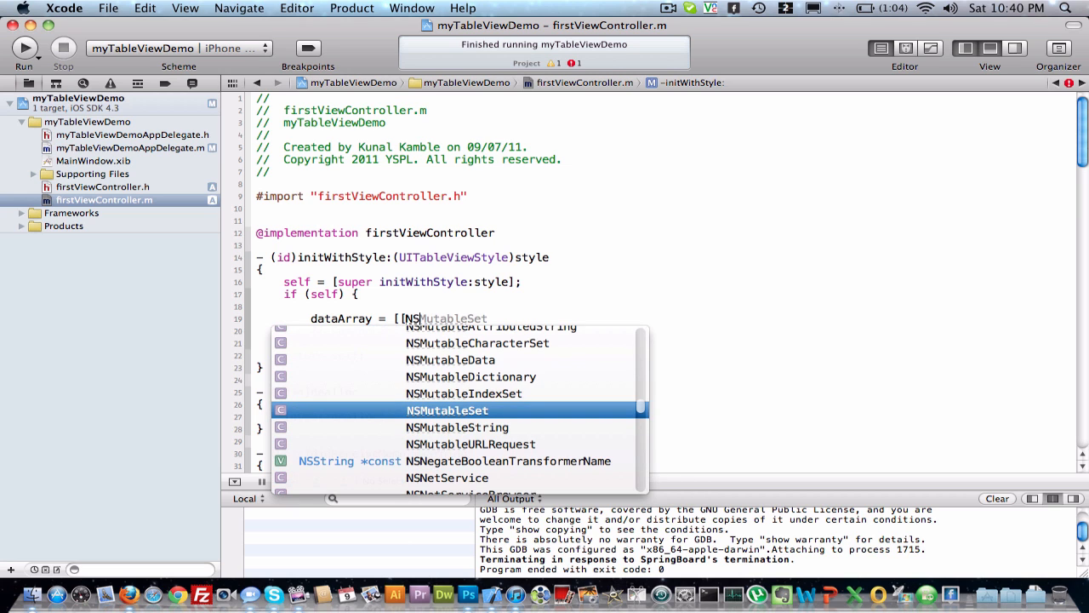
pyautogui.press('Up')
pyautogui.press('Up')
pyautogui.press('Up')
pyautogui.press('Up')
pyautogui.press('Up')
pyautogui.press('Up')
pyautogui.press('Down')
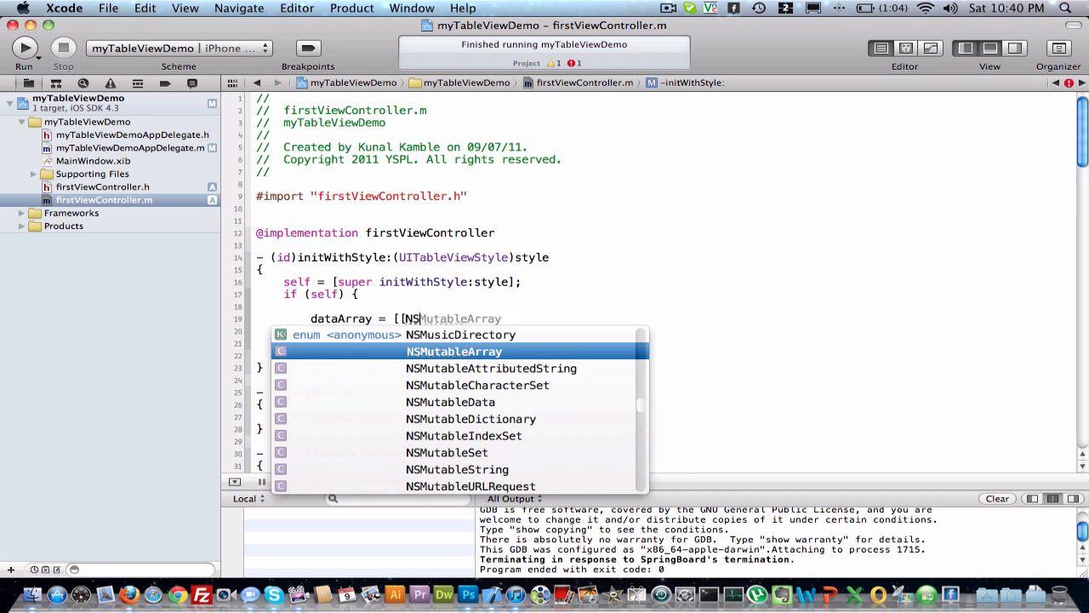
pyautogui.press('Return')
pyautogui.write('alloc')
pyautogui.press('Escape')
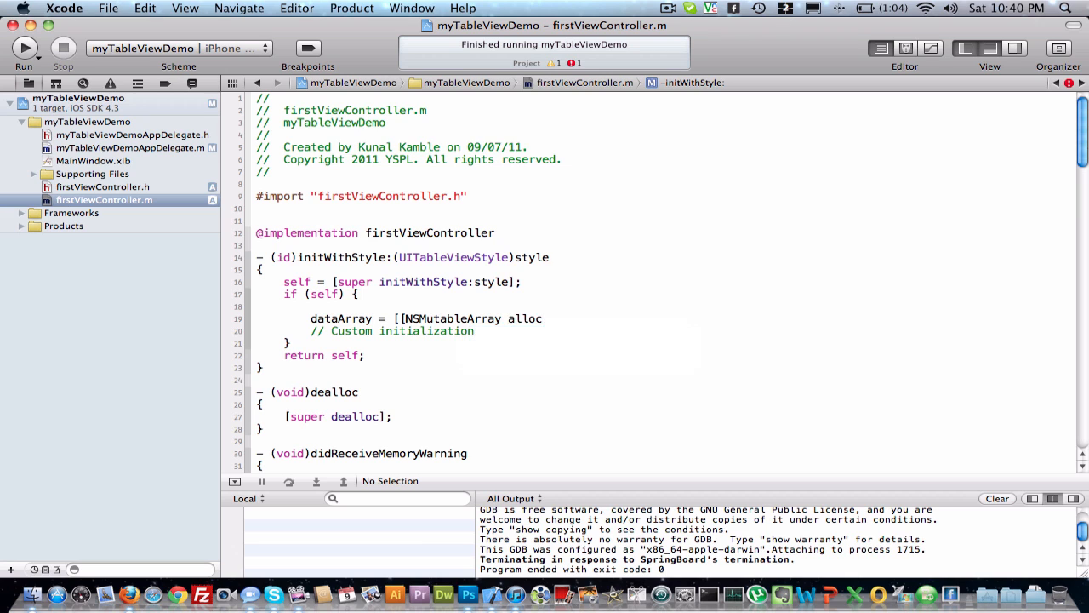
pyautogui.write(']ini')
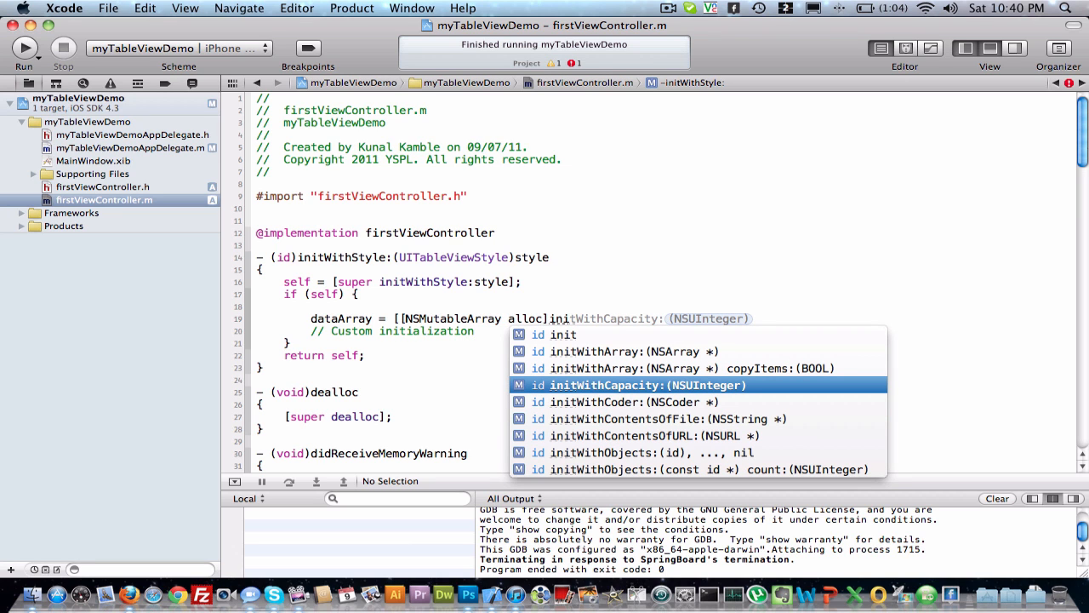
pyautogui.write('tWi')
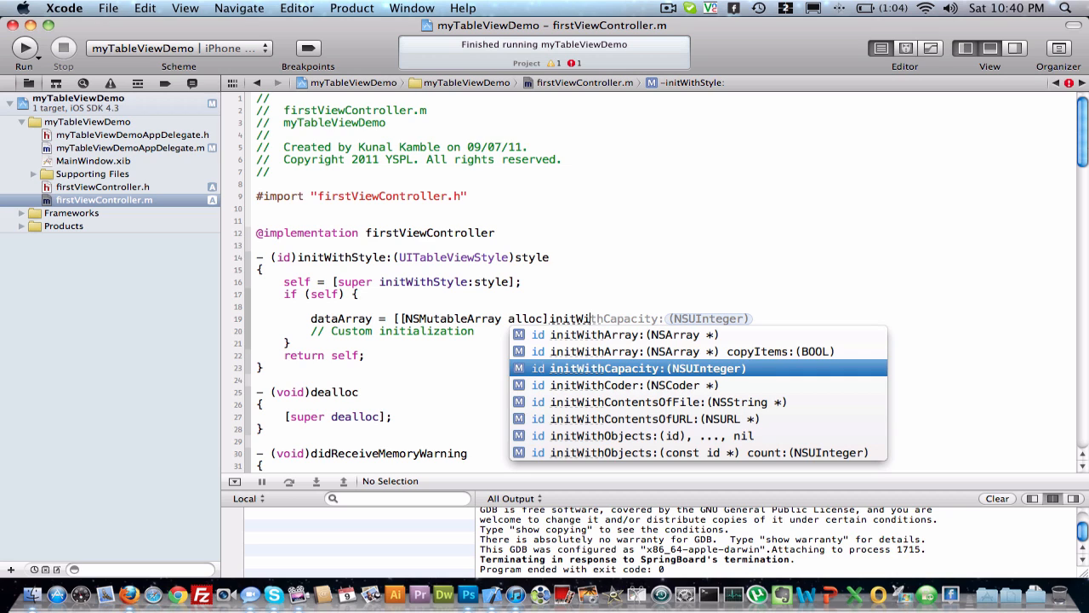
pyautogui.press('Down')
pyautogui.press('Down')
pyautogui.press('Down')
pyautogui.press('Down')
pyautogui.press('Return')
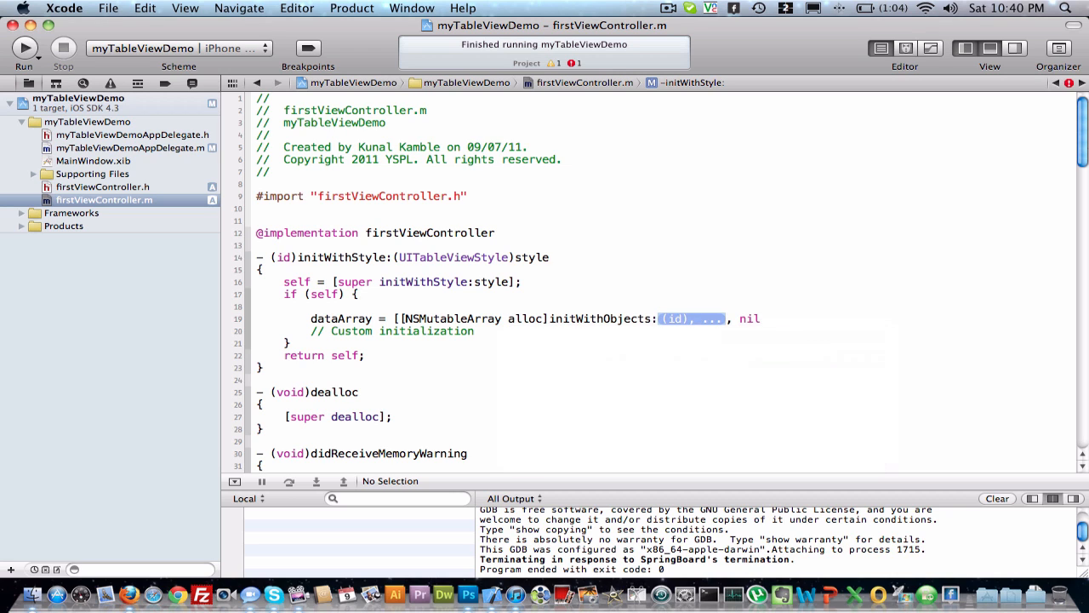
pyautogui.write('@""')
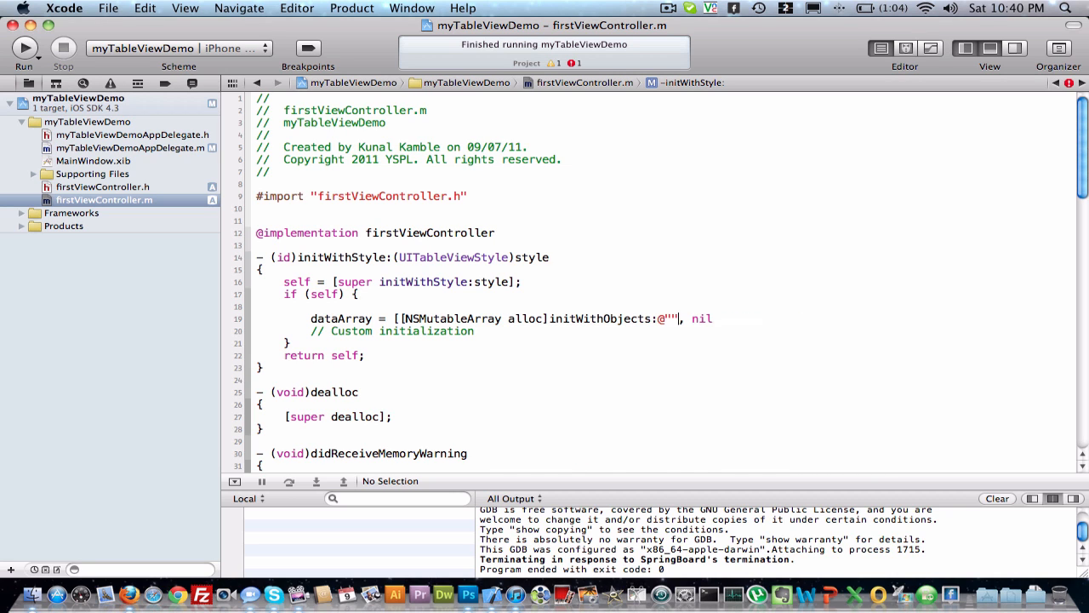
# Fill the initializer with @"City", @"State", @"Pin Code", @"Country", nil and close the statement
pyautogui.press('Left')
pyautogui.write('City",')
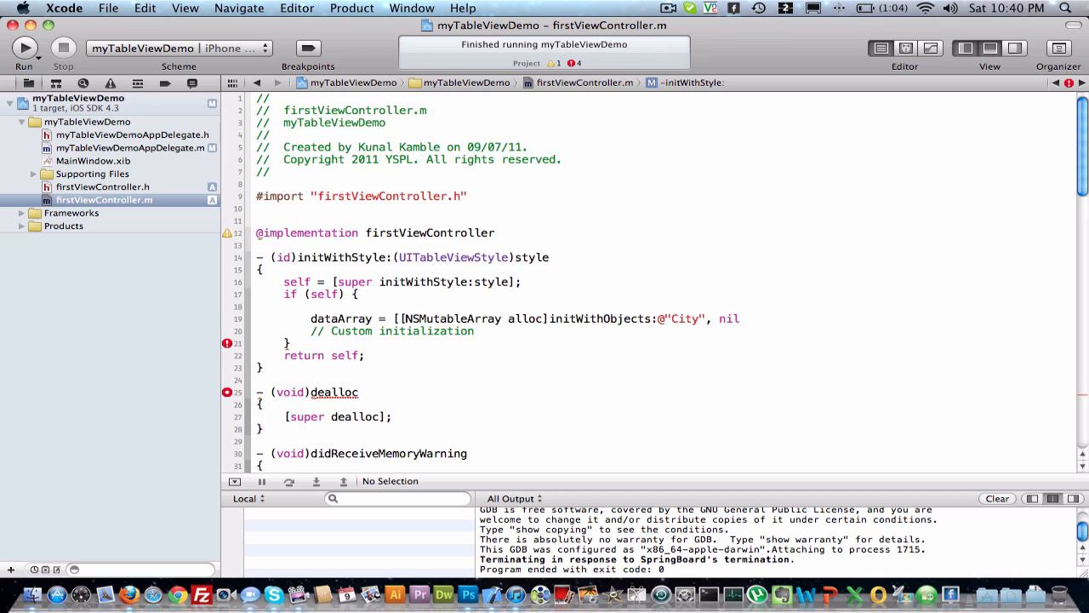
pyautogui.write(' @ ')
pyautogui.write('""')
pyautogui.press('Left')
pyautogui.write('St')
pyautogui.write('ate')
pyautogui.write(', ')
pyautogui.write('@')
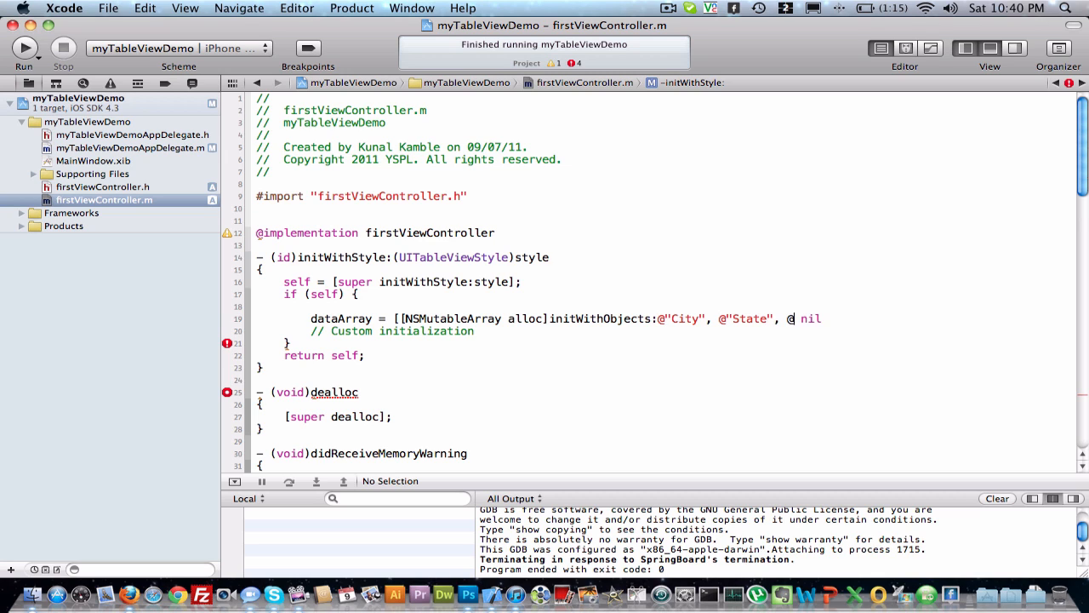
pyautogui.write('"')
pyautogui.write('Countr')
pyautogui.write('y')
pyautogui.write(',')
pyautogui.write('@"')
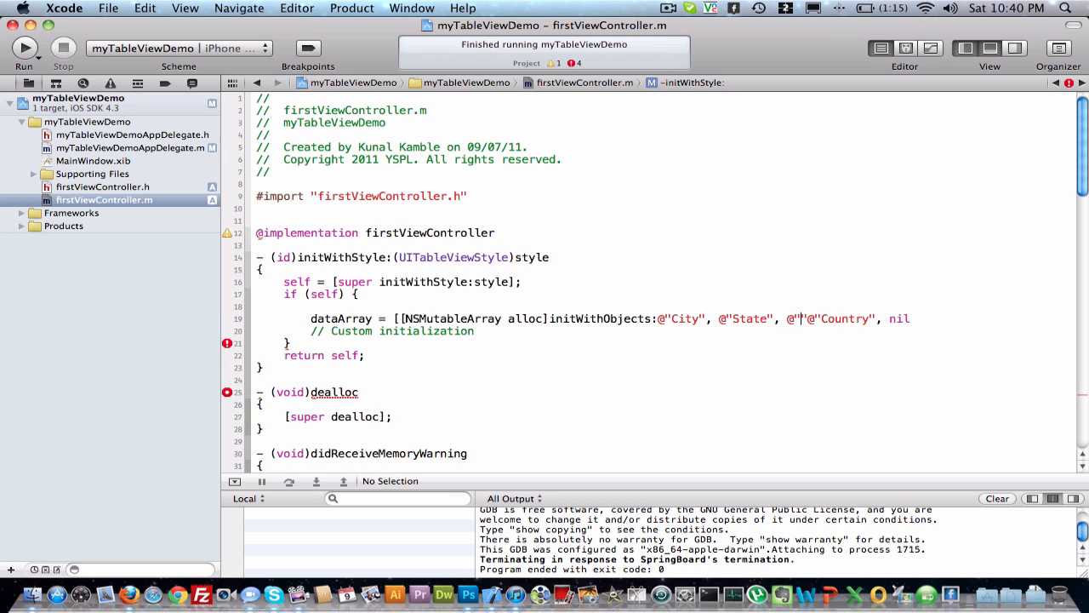
pyautogui.write('Pin Co')
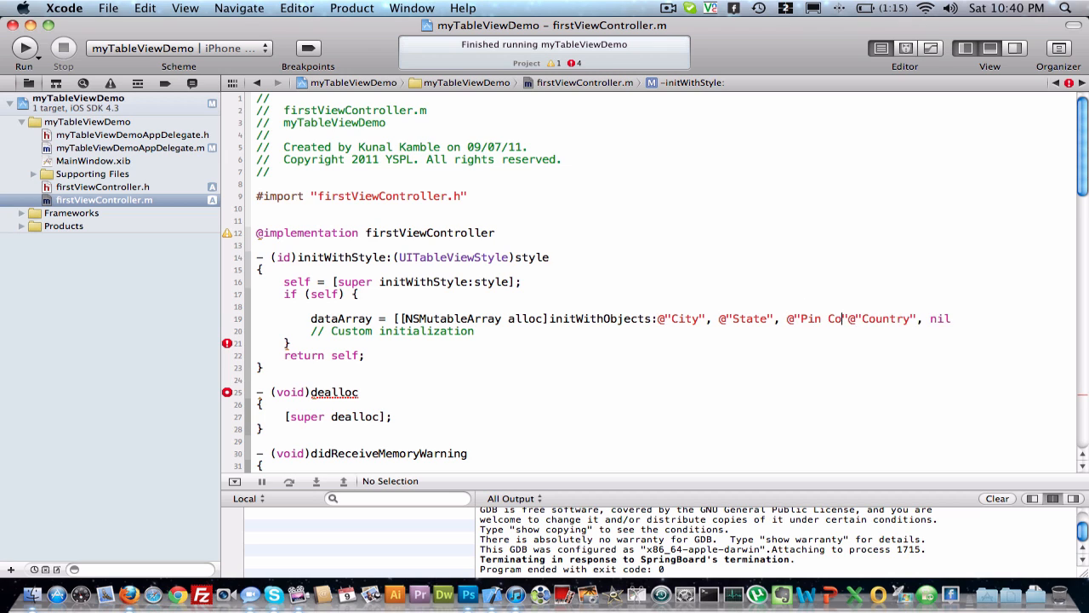
pyautogui.write('de')
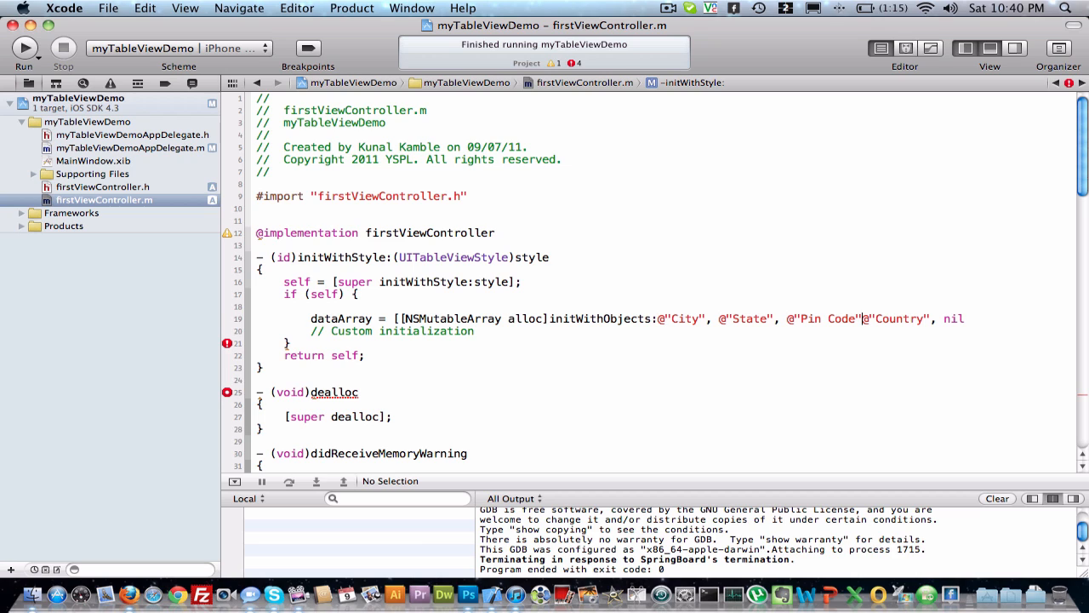
pyautogui.write('",')
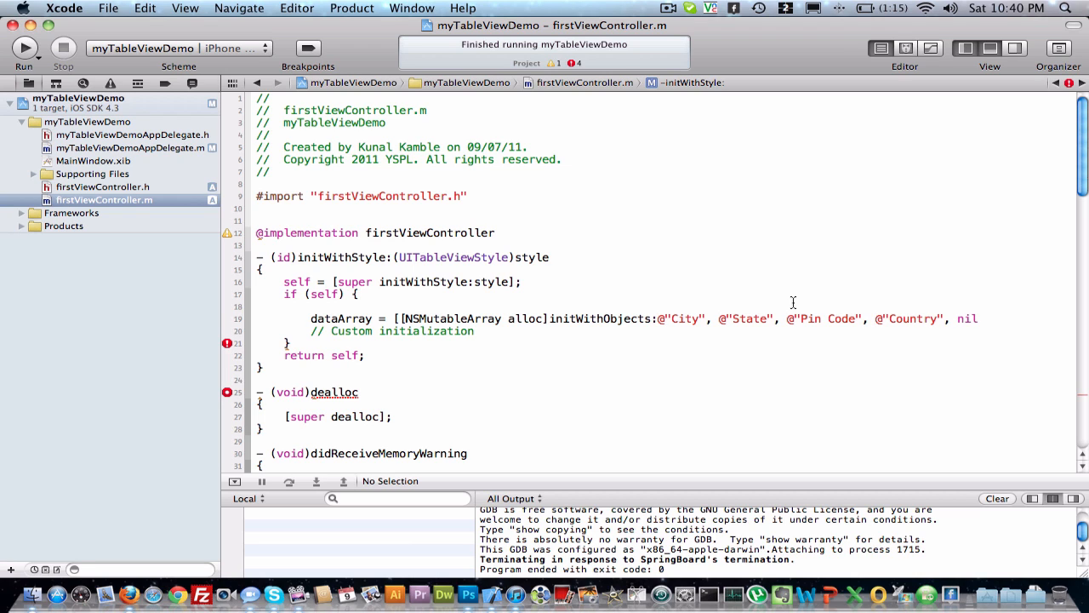
pyautogui.click(984, 320)
pyautogui.write('];')
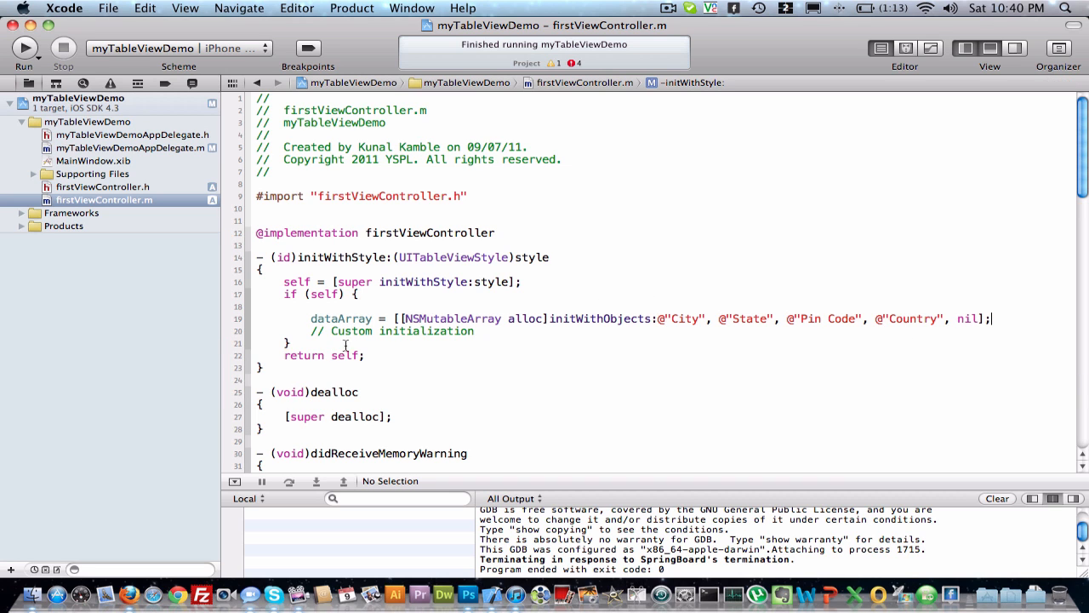
pyautogui.scroll(-10, 476, 332)
pyautogui.scroll(-3, 480, 336)
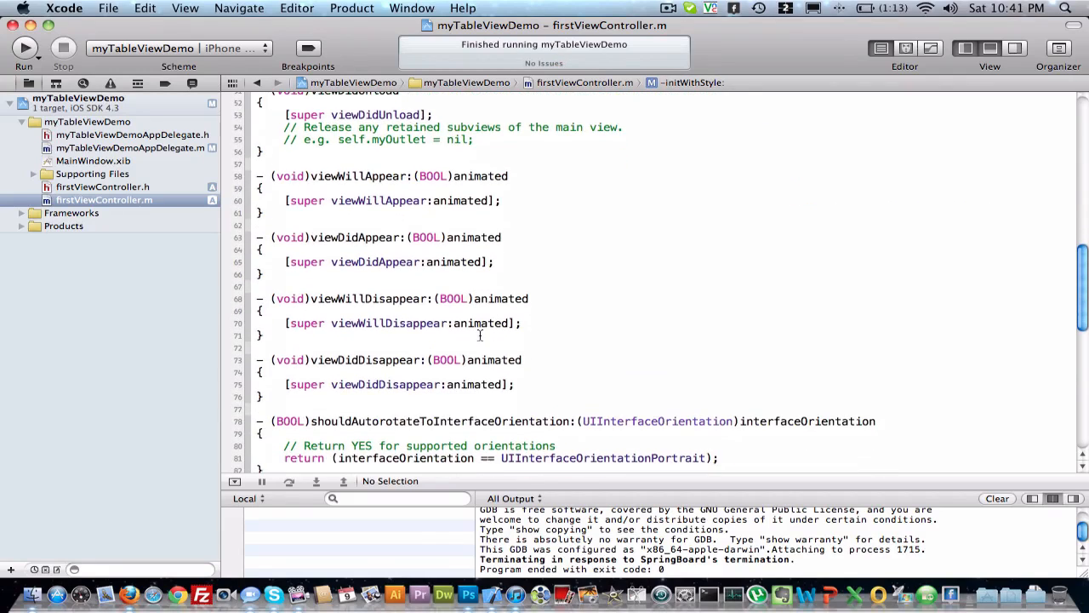
pyautogui.scroll(-5, 480, 336)
pyautogui.scroll(-4, 480, 335)
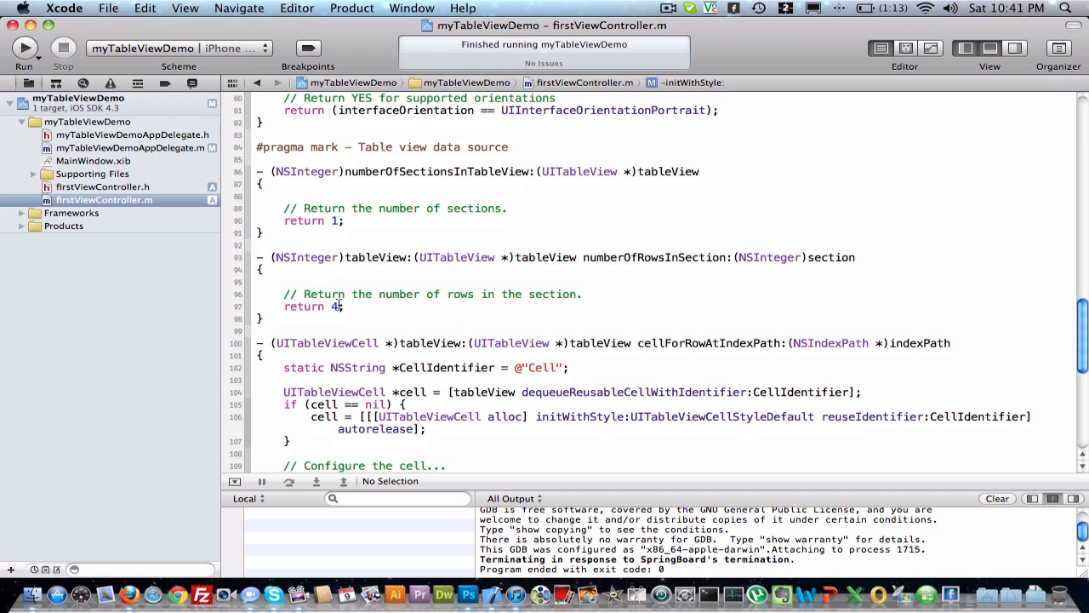
# Replace return 4; with return [dataArray count]; in numberOfRowsInSection
pyautogui.click(341, 306)
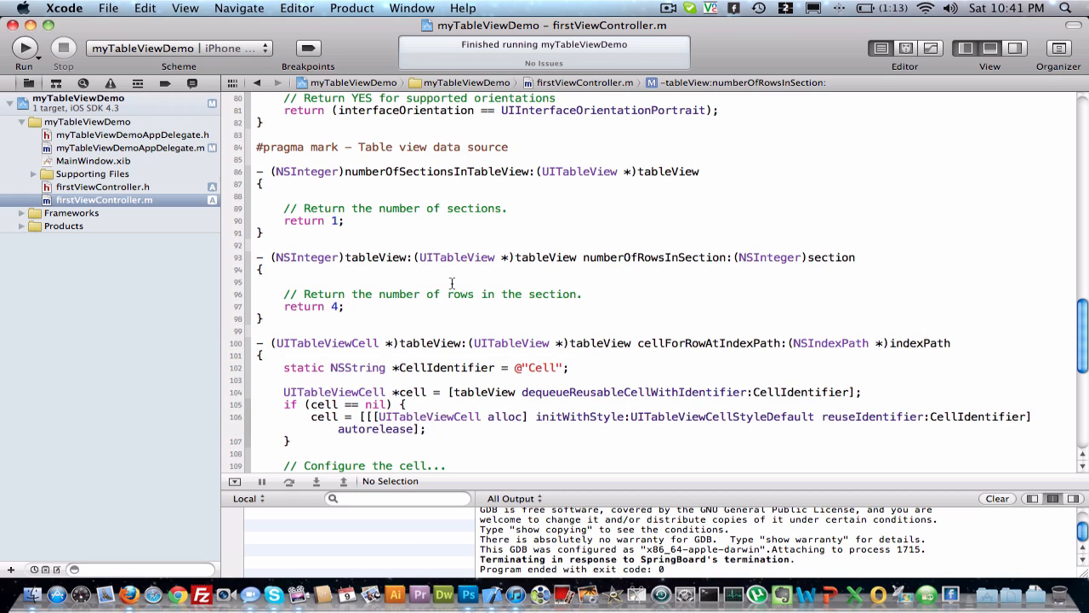
pyautogui.scroll(-4, 451, 283)
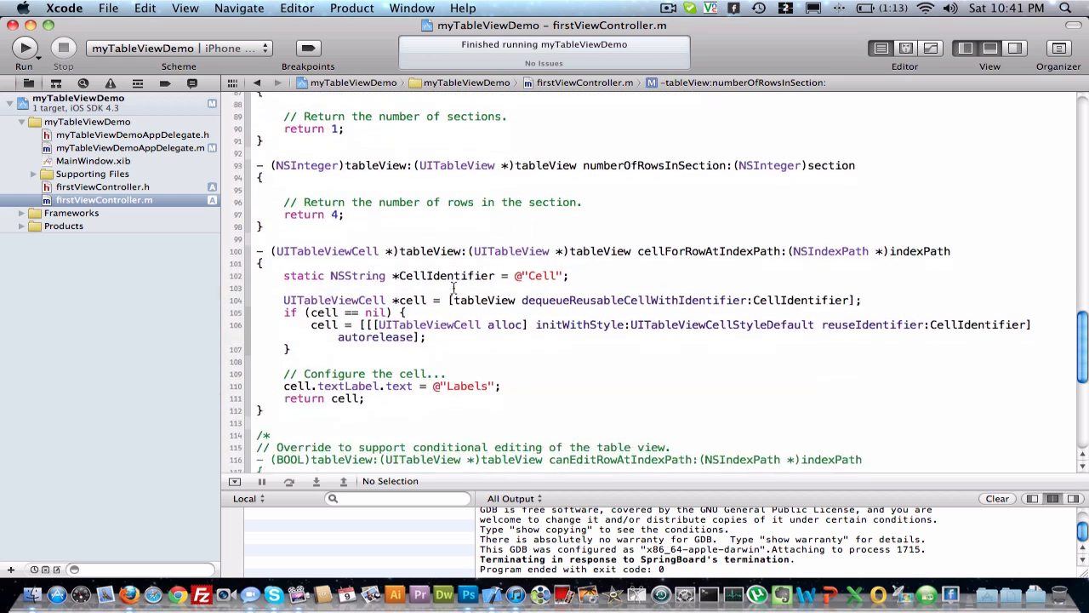
pyautogui.scroll(1, 453, 287)
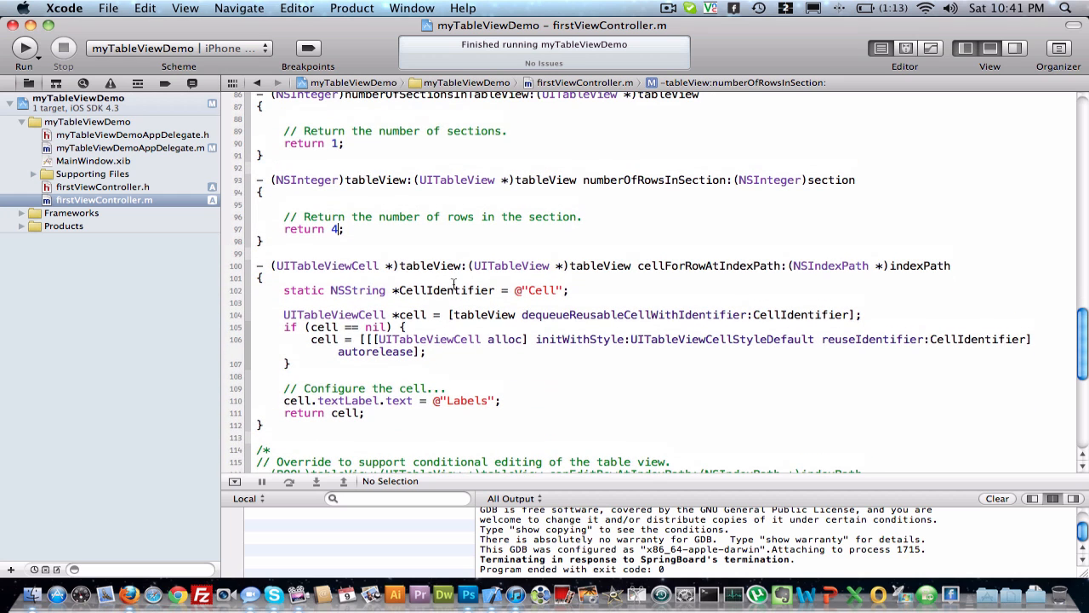
pyautogui.press('BackSpace')
pyautogui.write('[')
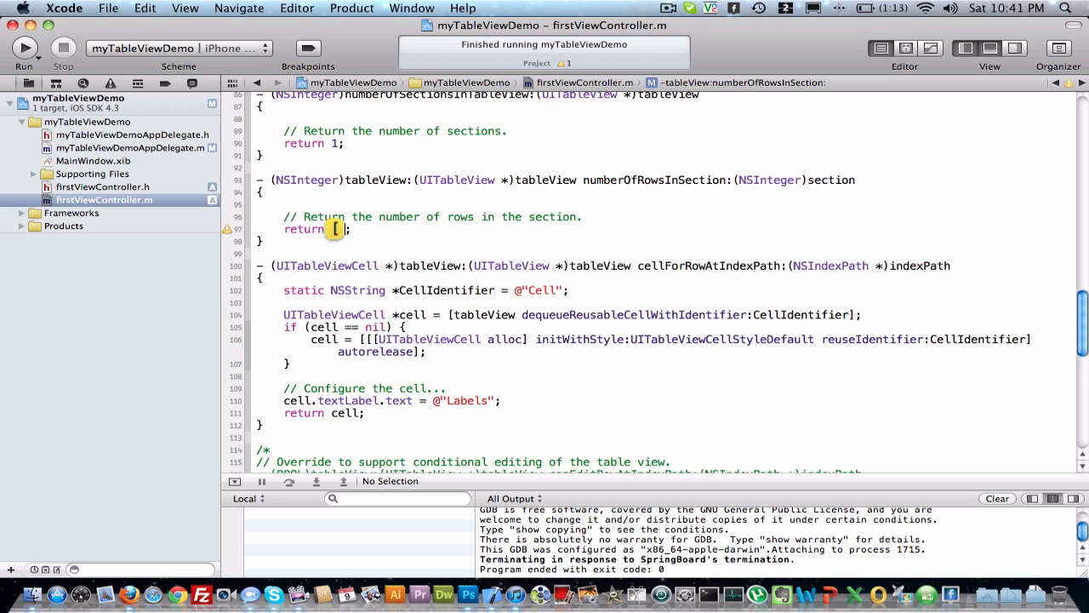
pyautogui.press('Left')
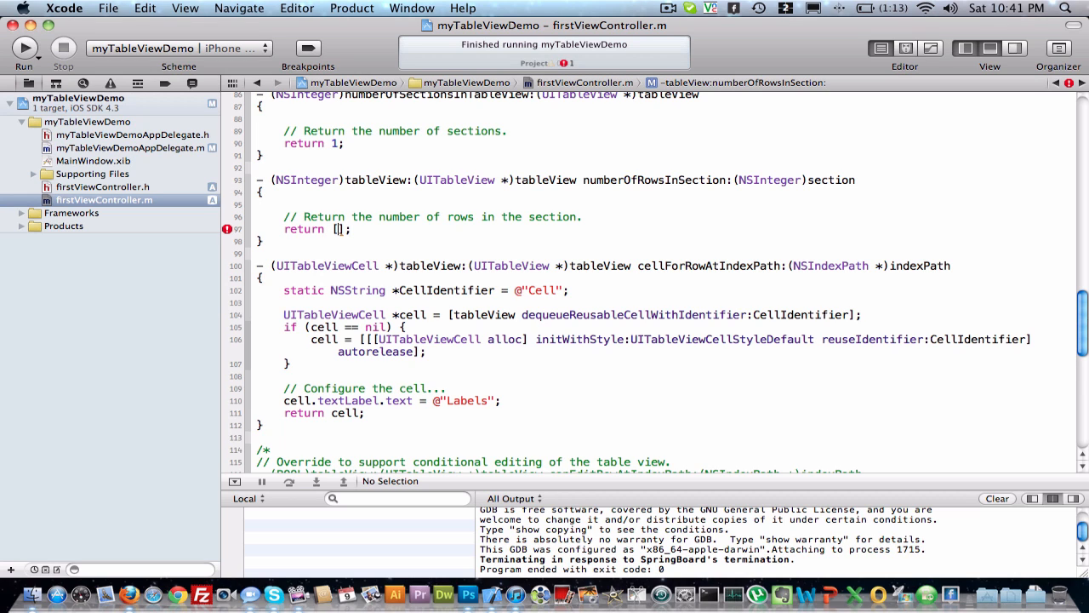
pyautogui.write('da')
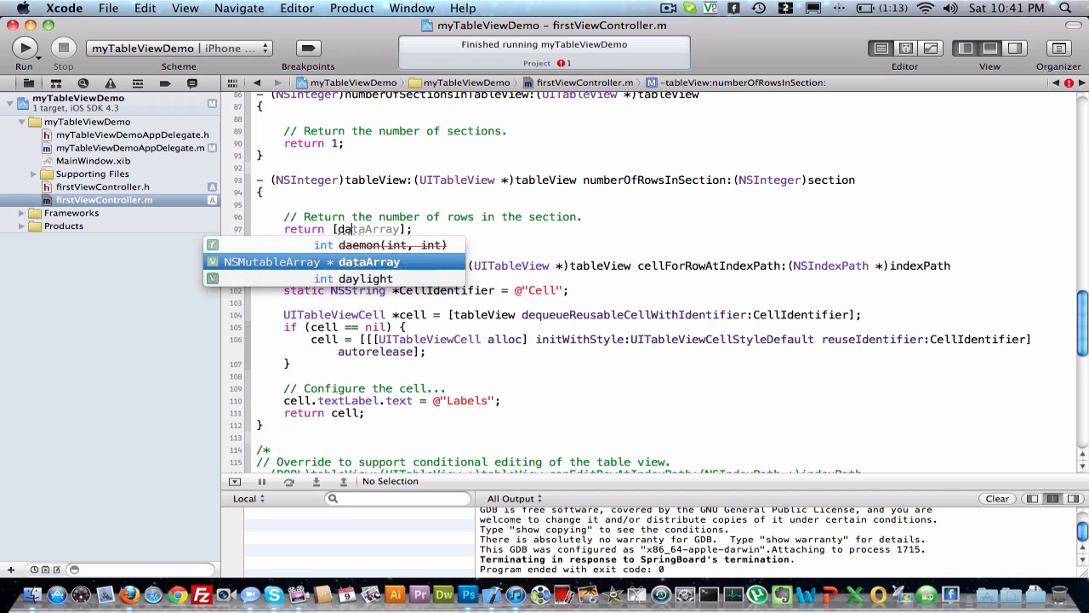
pyautogui.write('taArray')
pyautogui.press('Return')
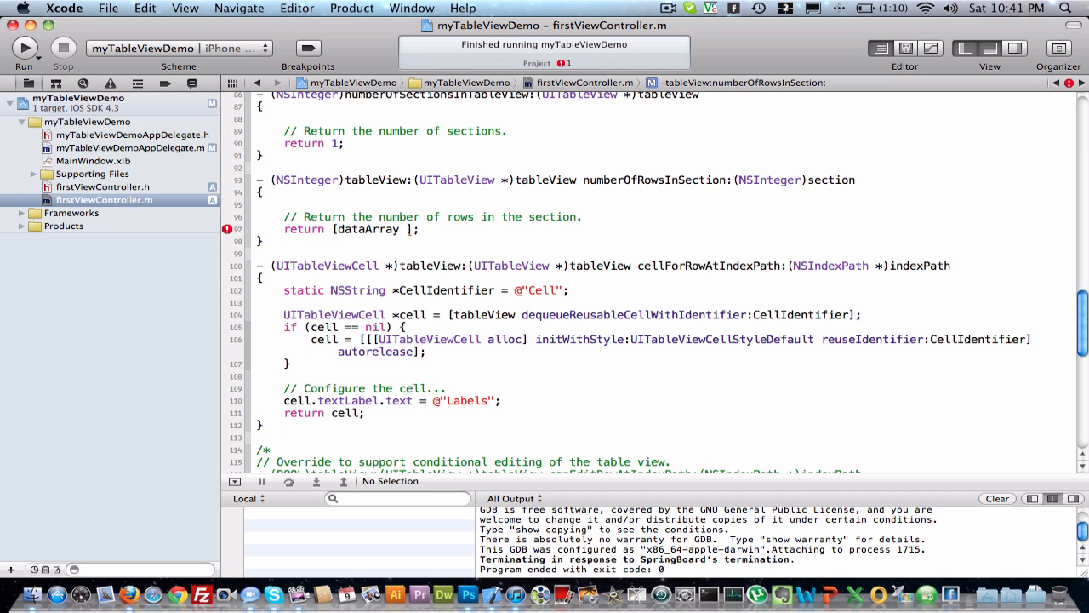
pyautogui.write('c')
pyautogui.write('opy')
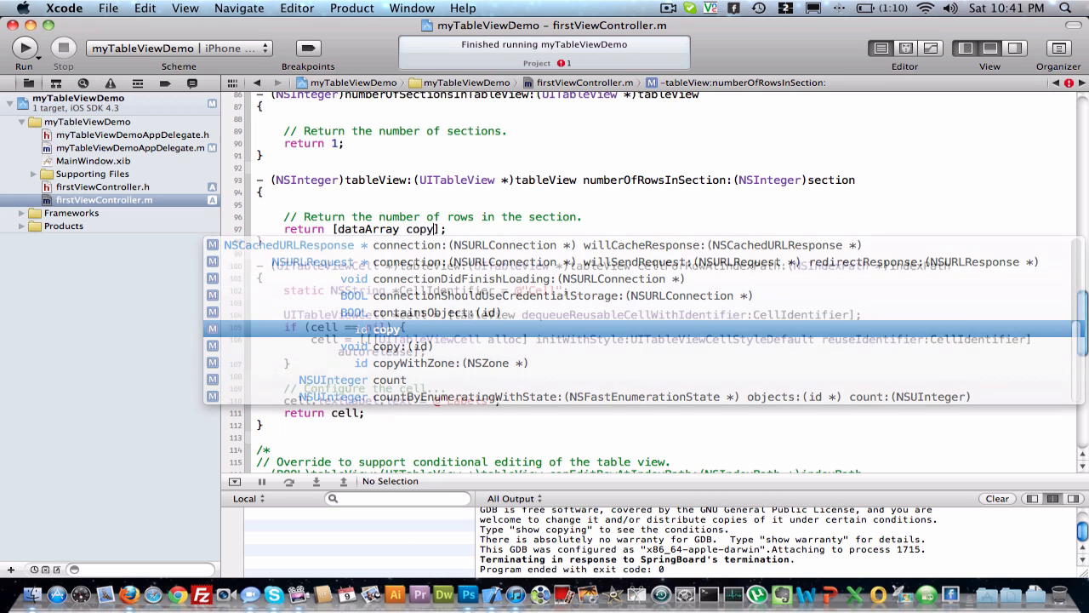
pyautogui.press('Escape')
pyautogui.write('u')
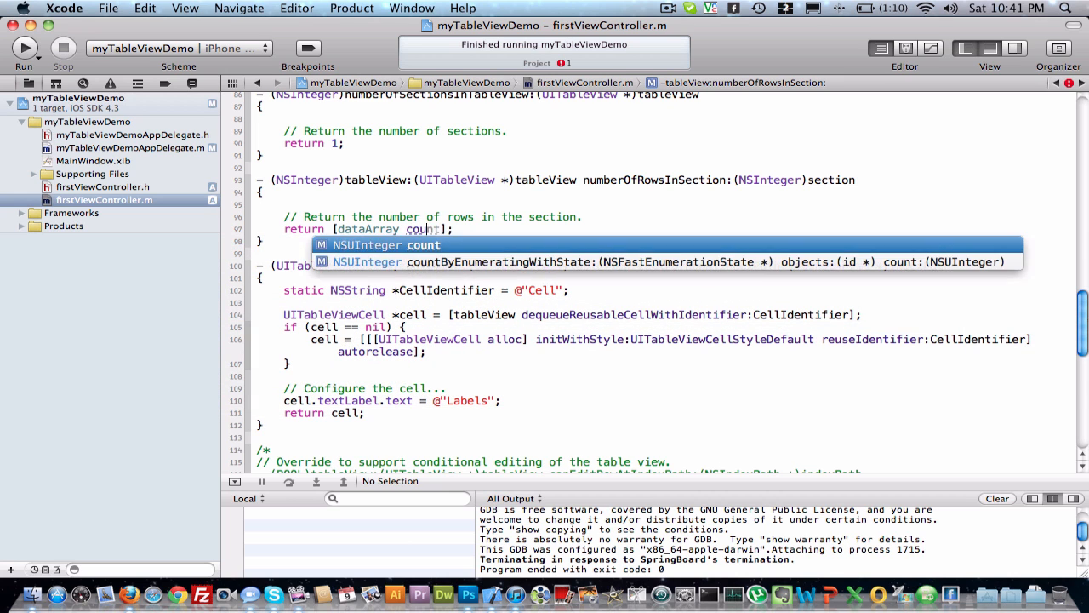
pyautogui.press('Return')
pyautogui.press('Right')
pyautogui.press('Right')
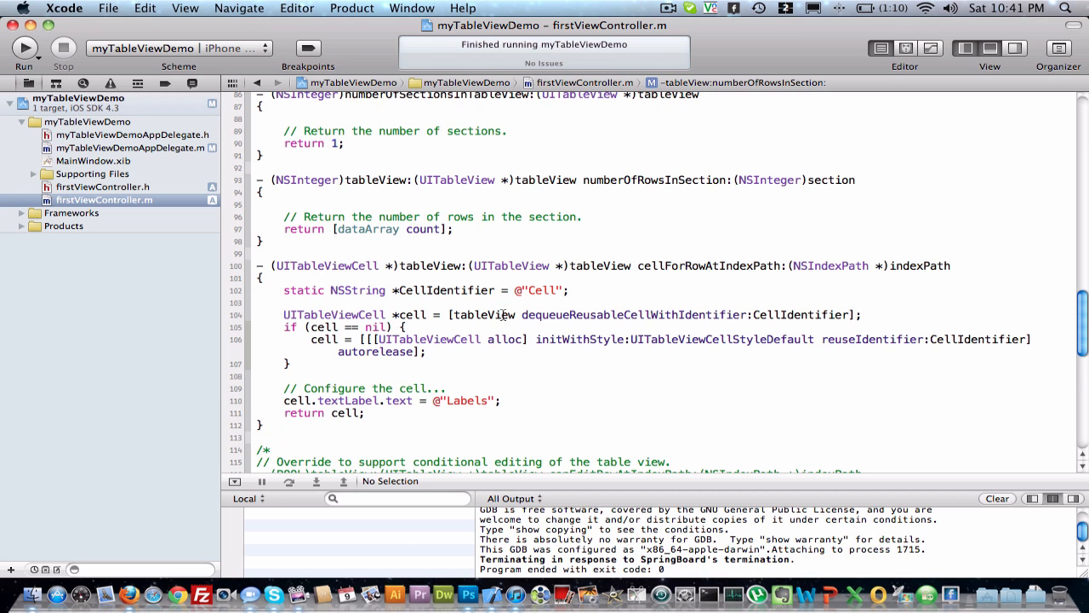
pyautogui.scroll(-5, 493, 324)
pyautogui.scroll(-5, 430, 290)
# Replace @"Labels" with [dataArray objectAtIndex:indexPath.row] in cellForRowAtIndexPath and build and run
pyautogui.moveTo(433, 264); pyautogui.dragTo(495, 265)
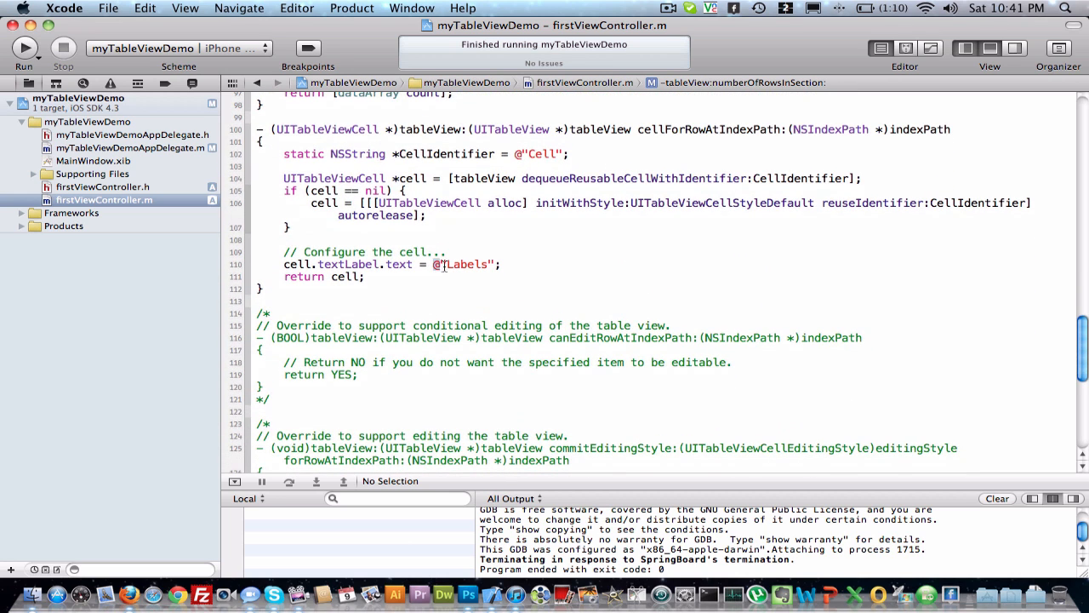
pyautogui.write('[')
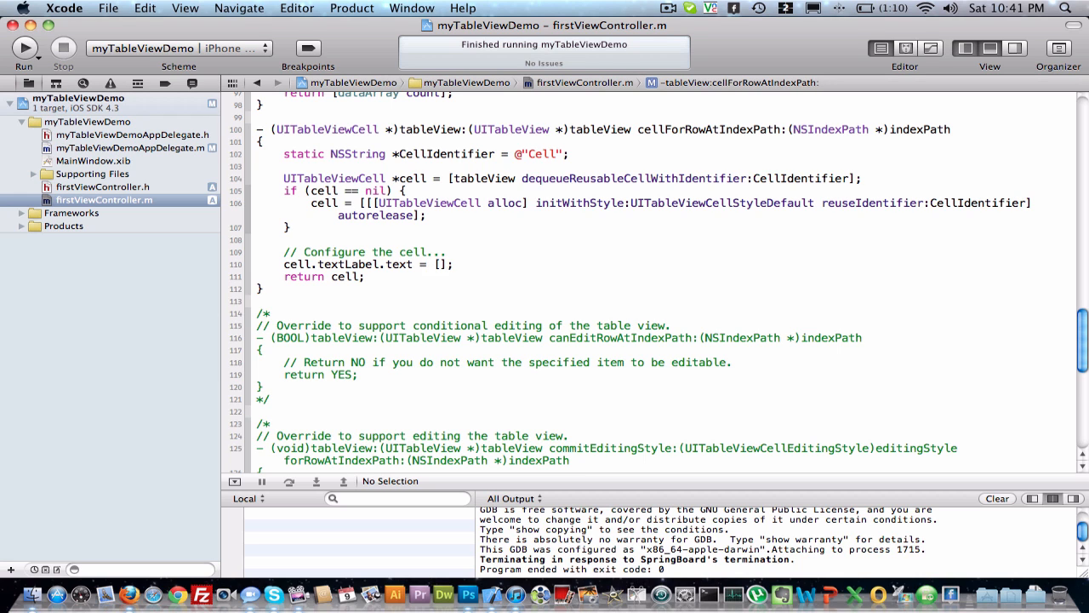
pyautogui.write('da')
pyautogui.press('Tab')
pyautogui.write('ob')
pyautogui.press('Tab')
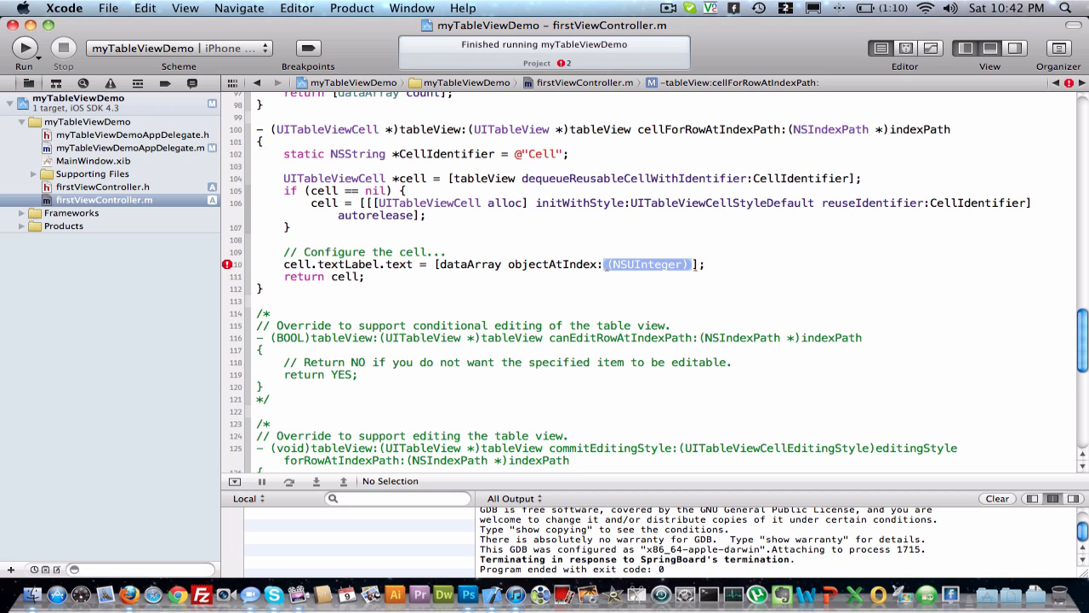
pyautogui.press('BackSpace')
pyautogui.write('in')
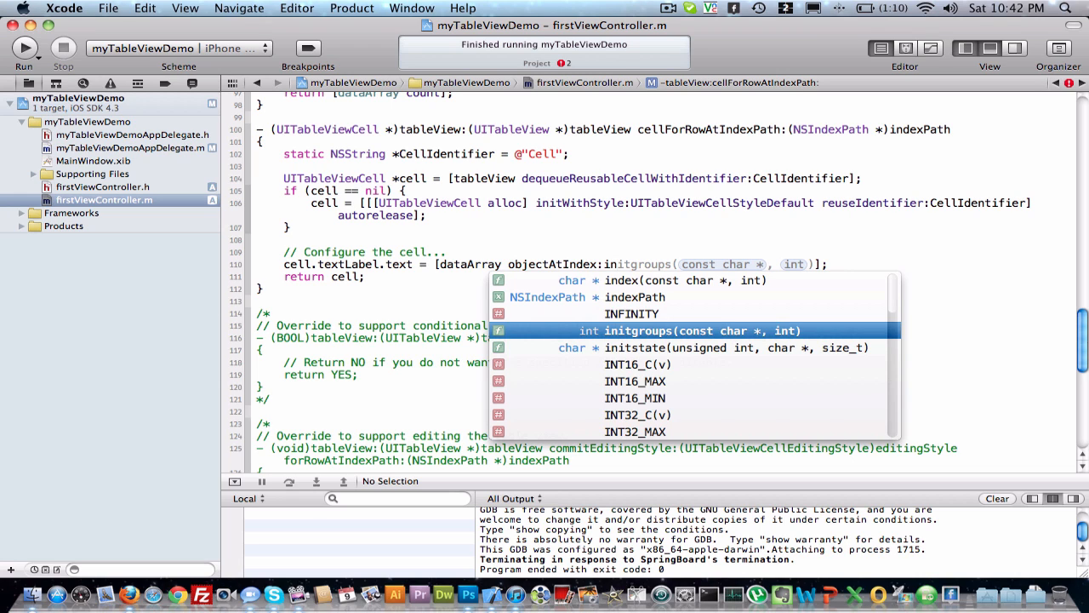
pyautogui.write('d')
pyautogui.press('Down')
pyautogui.press('Return')
pyautogui.write('.')
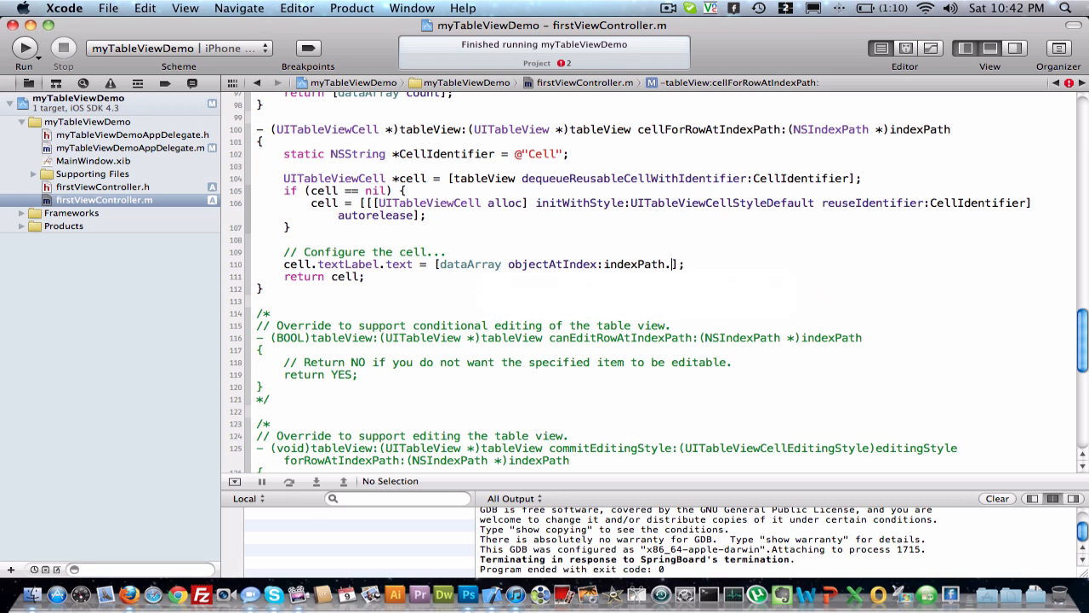
pyautogui.write('ro')
pyautogui.press('Return')
pyautogui.press('super+r')
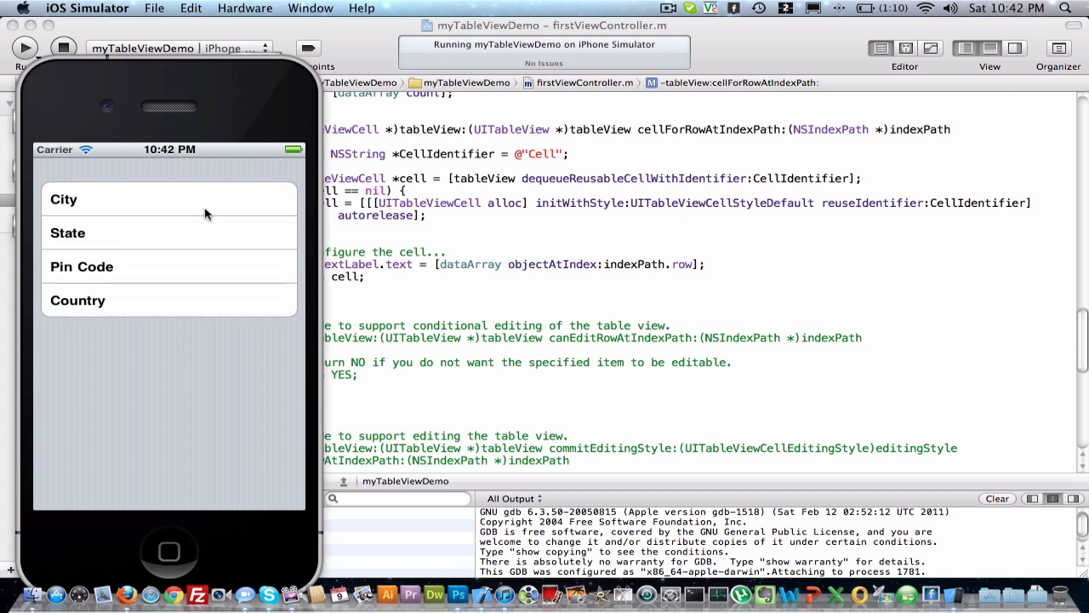
# Quit the simulator showing City, State, Pin Code, Country and return to Xcode
pyautogui.moveTo(155, 196); pyautogui.dragTo(207, 255)
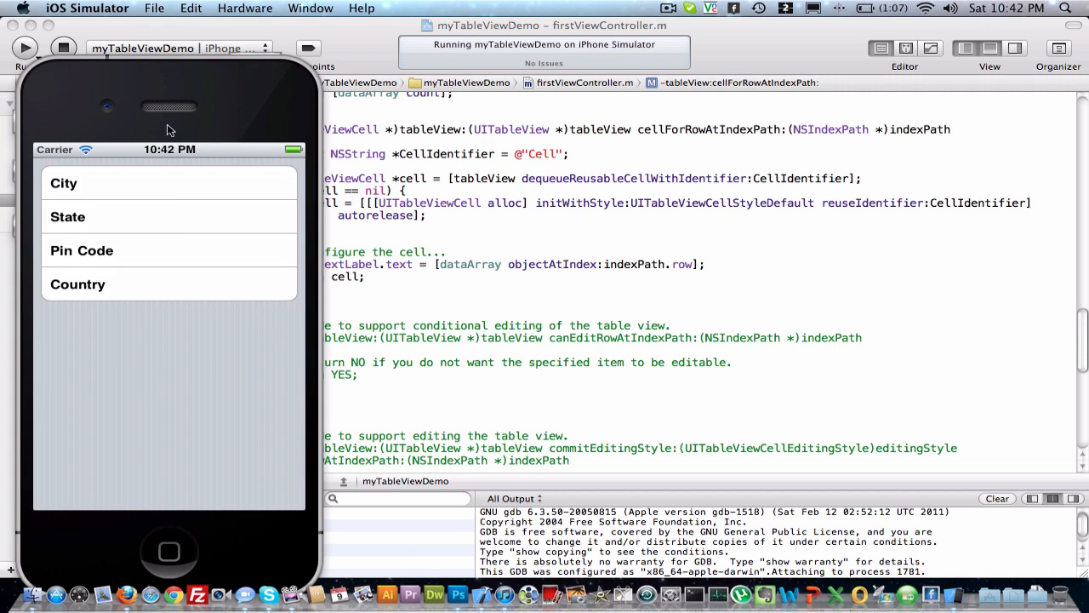
pyautogui.press('super+q')
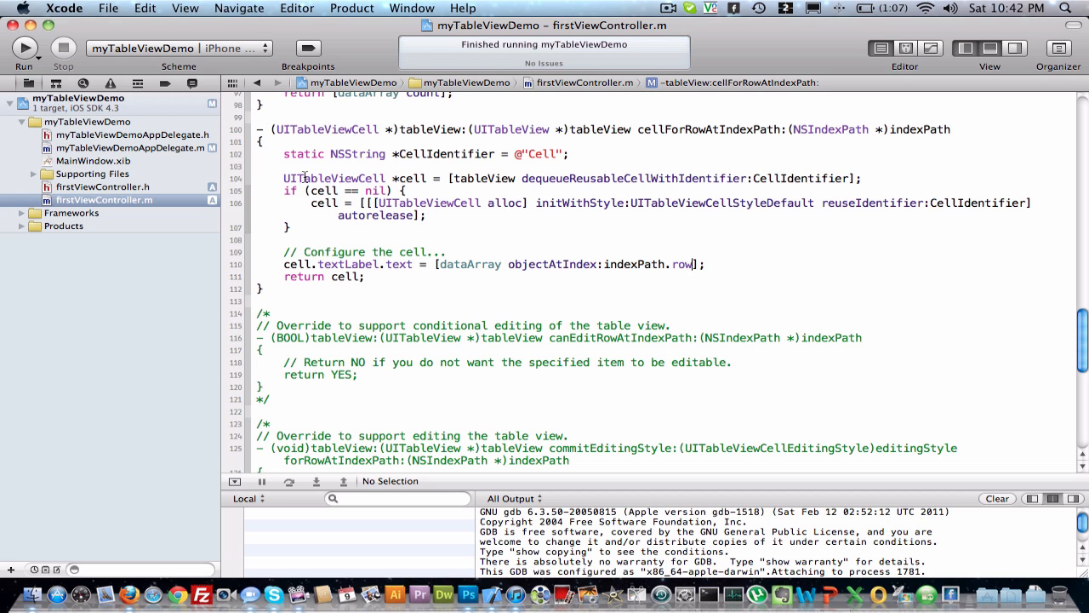
# Browse the app delegate and controller files, highlighting the dataArray declaration in the header
pyautogui.click(146, 135)
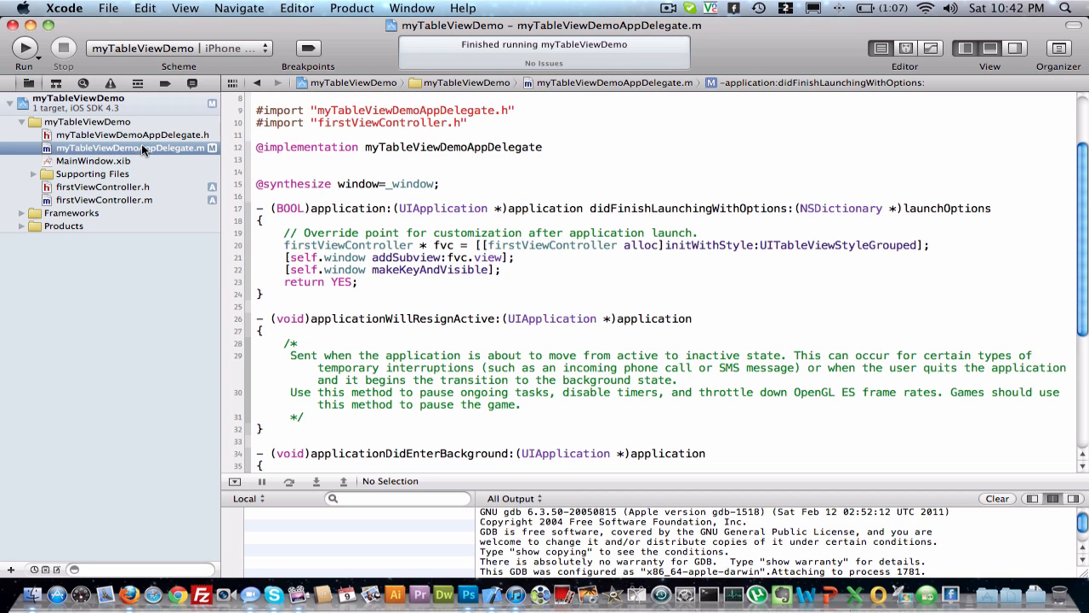
pyautogui.click(147, 135)
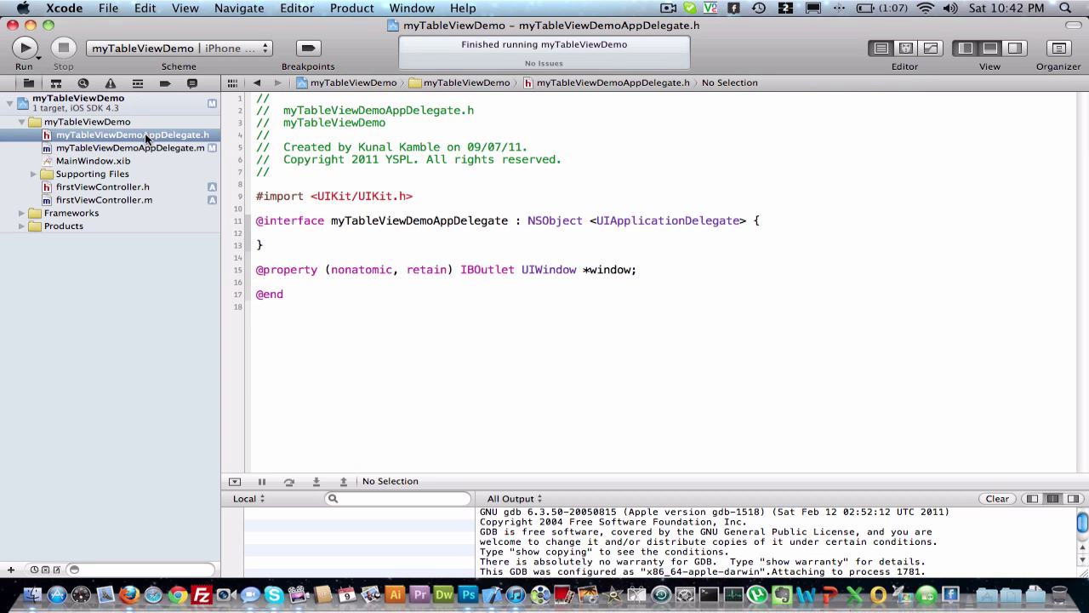
pyautogui.click(102, 186)
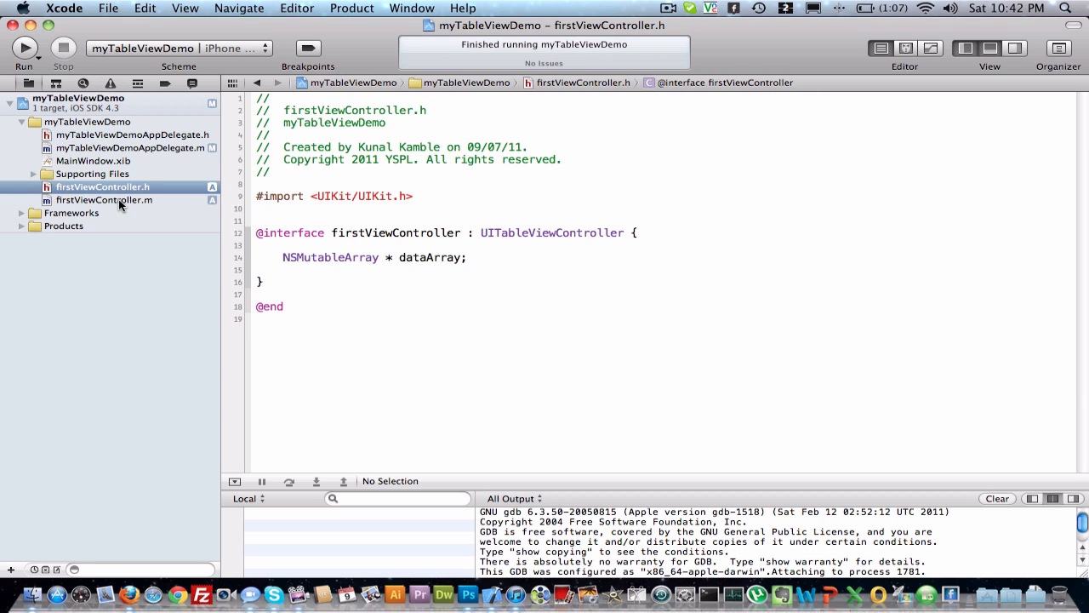
pyautogui.click(104, 200)
pyautogui.click(121, 188)
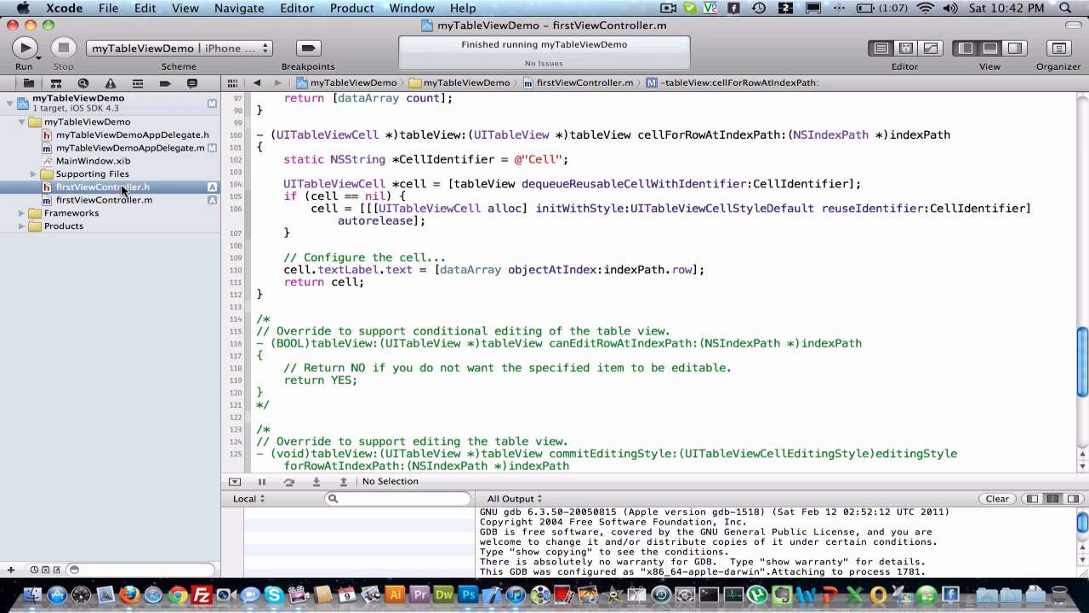
pyautogui.click(124, 202)
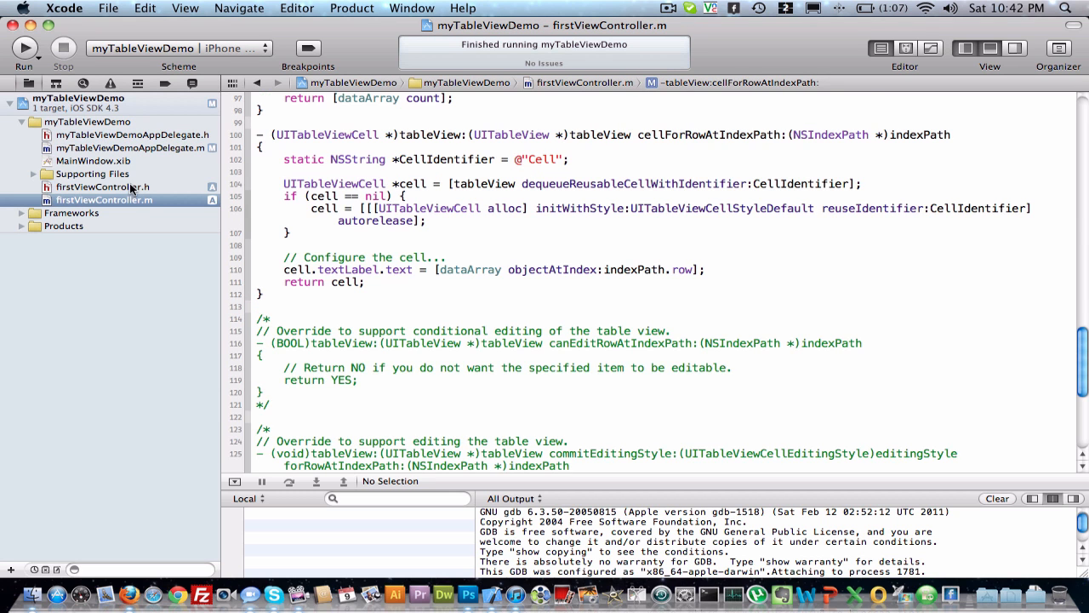
pyautogui.click(102, 186)
pyautogui.moveTo(283, 257); pyautogui.dragTo(478, 260)
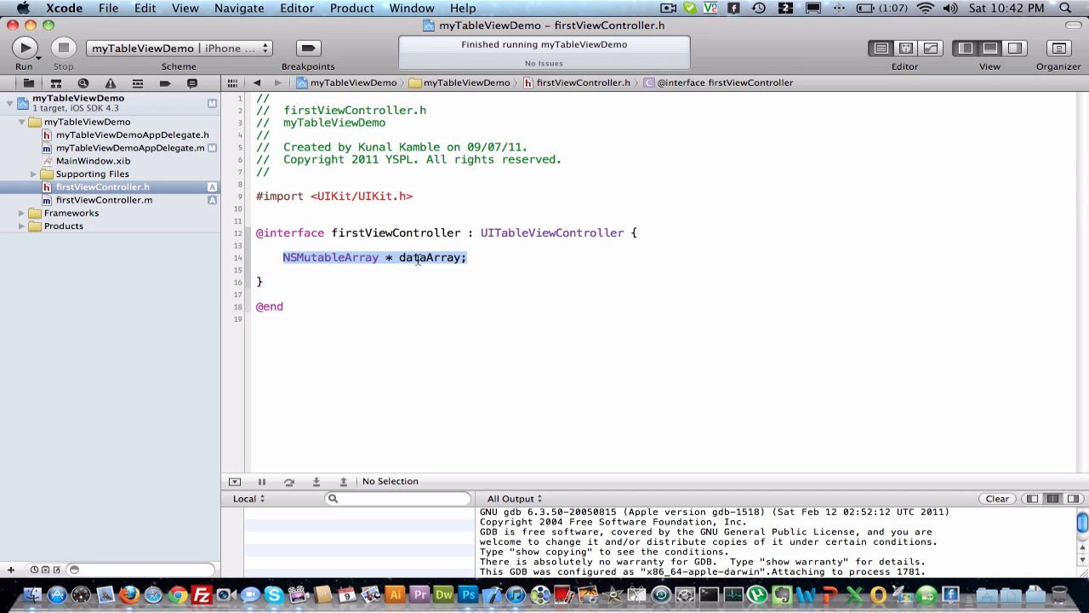
# Review dataArray's initialisation, numberOfRowsInSection and the cell text line, ending on myTableViewDemoAppDelegate.m
pyautogui.click(134, 199)
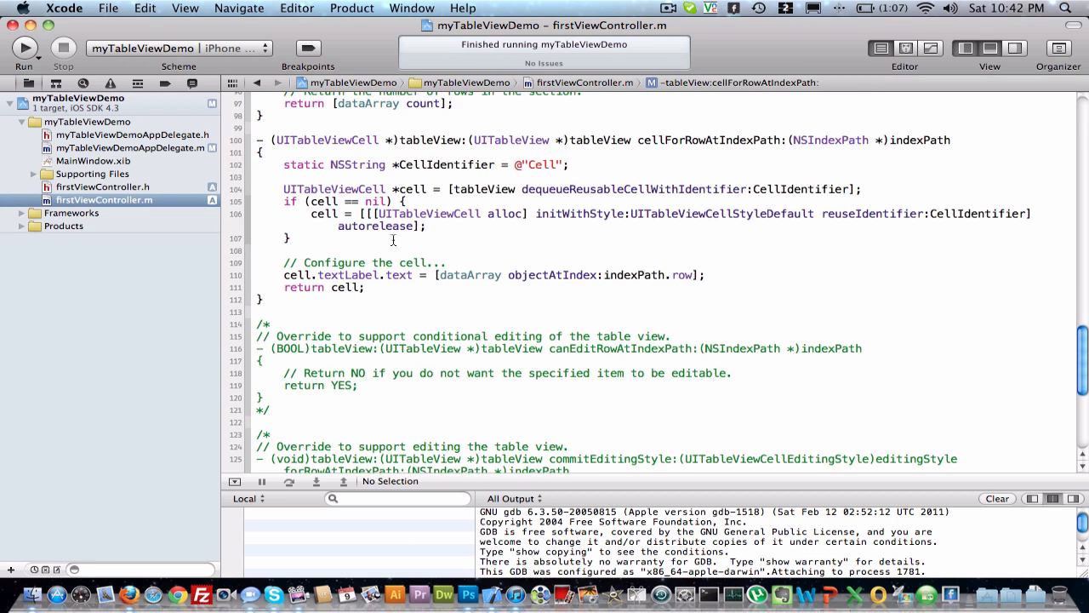
pyautogui.scroll(10, 393, 239)
pyautogui.scroll(10, 393, 239)
pyautogui.scroll(8, 393, 239)
pyautogui.scroll(6, 393, 240)
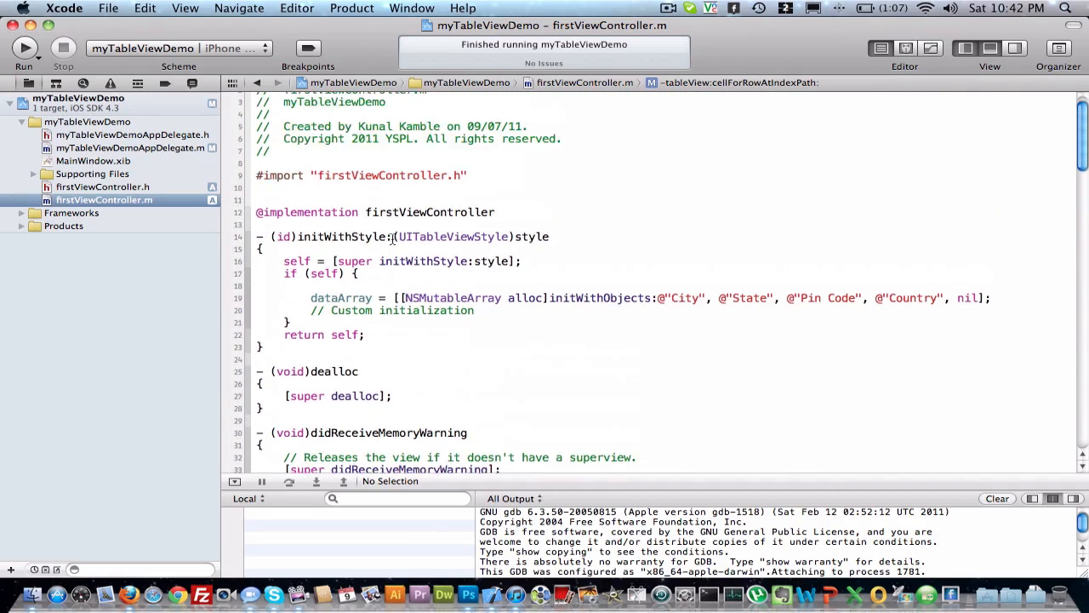
pyautogui.scroll(1, 393, 239)
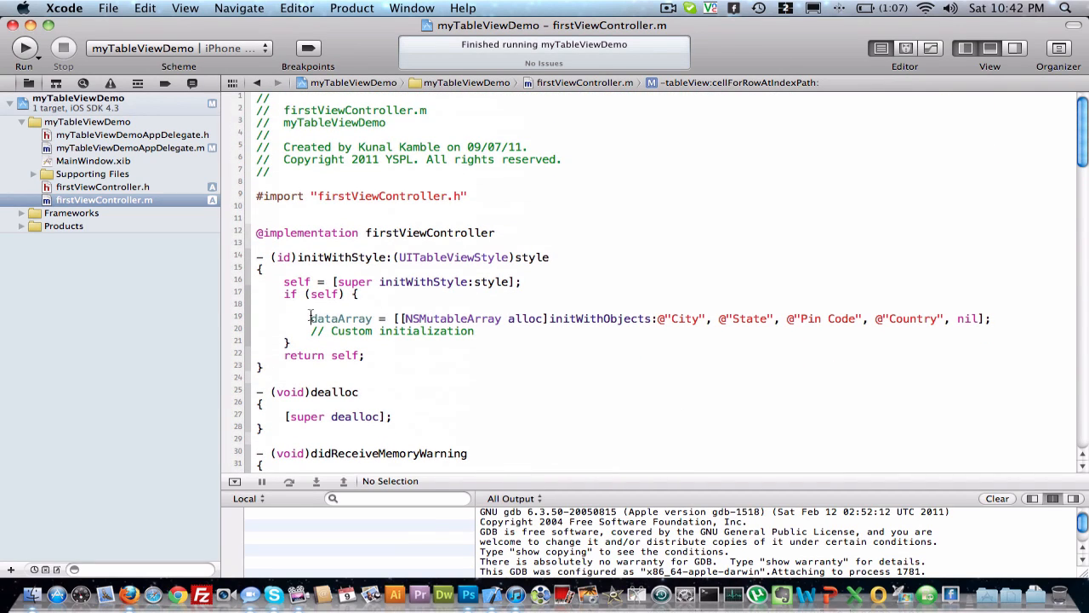
pyautogui.moveTo(311, 318); pyautogui.dragTo(377, 319)
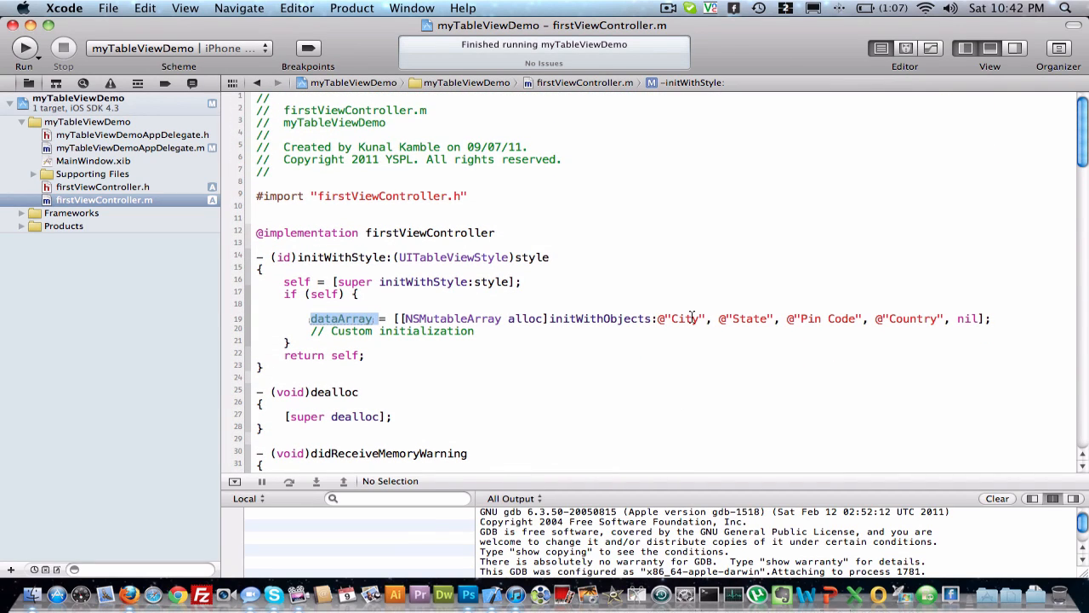
pyautogui.scroll(-5, 594, 295)
pyautogui.scroll(-5, 511, 290)
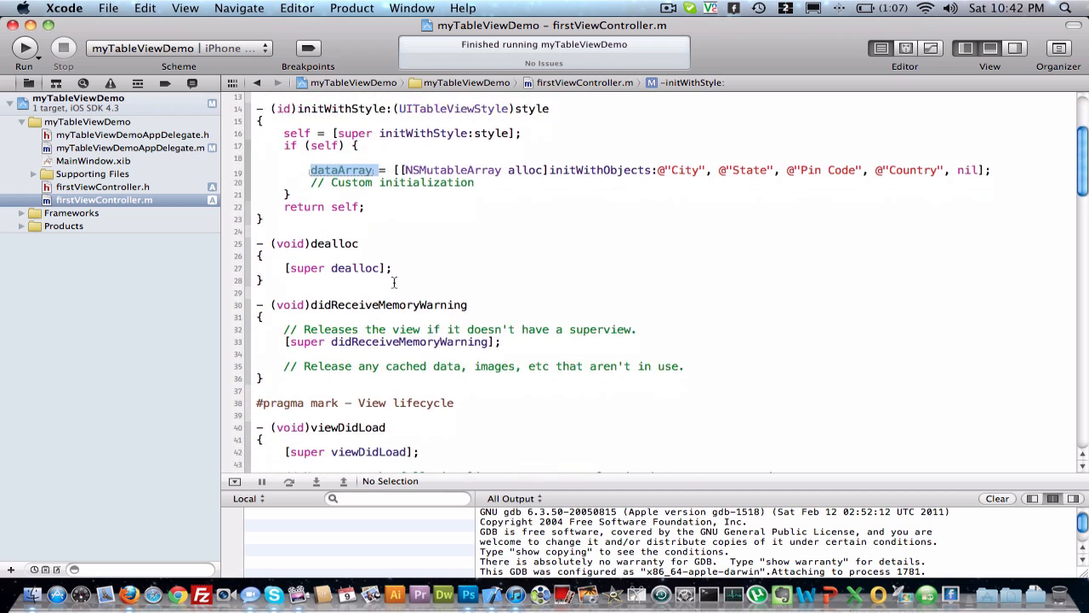
pyautogui.scroll(-5, 468, 289)
pyautogui.scroll(-3, 393, 282)
pyautogui.scroll(-4, 393, 282)
pyautogui.scroll(-4, 393, 282)
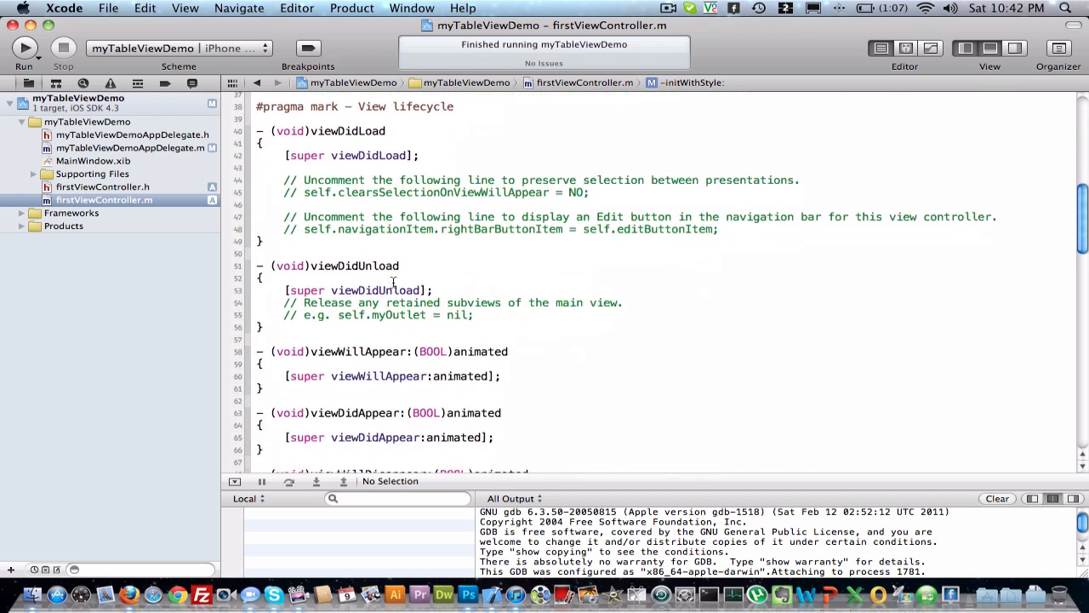
pyautogui.scroll(-4, 393, 282)
pyautogui.scroll(-4, 393, 281)
pyautogui.scroll(-5, 393, 281)
pyautogui.scroll(-3, 394, 282)
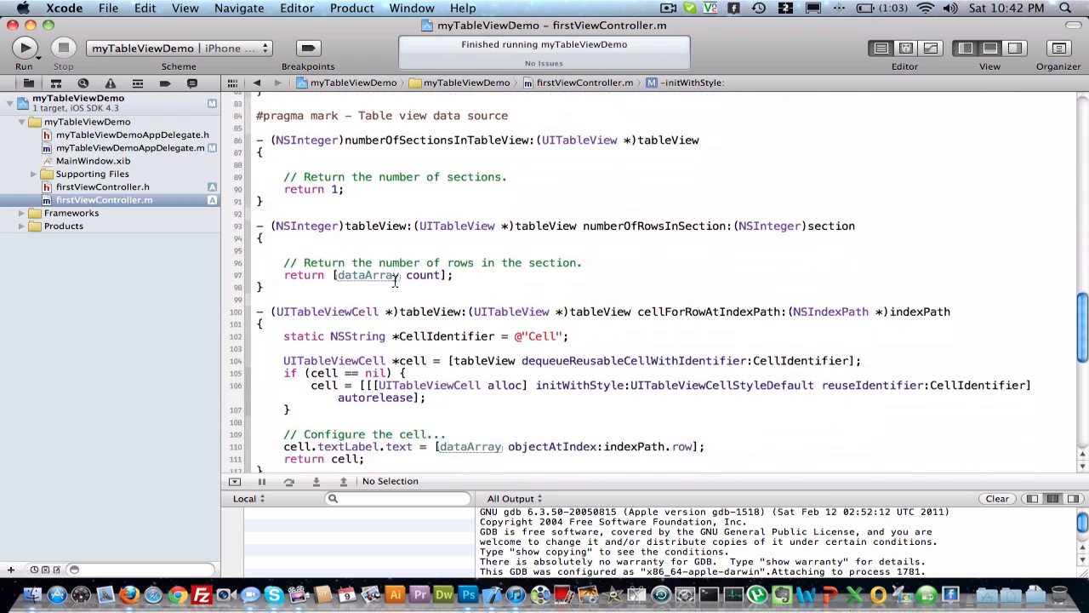
pyautogui.scroll(-3, 394, 282)
pyautogui.scroll(2, 393, 282)
pyautogui.scroll(1, 393, 281)
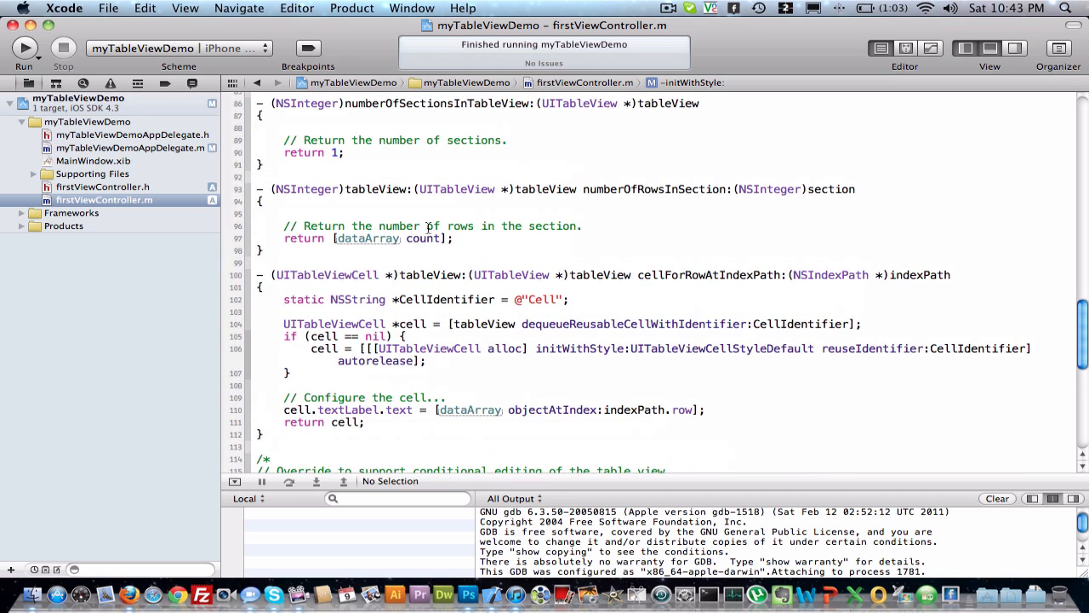
pyautogui.moveTo(583, 189); pyautogui.dragTo(706, 189)
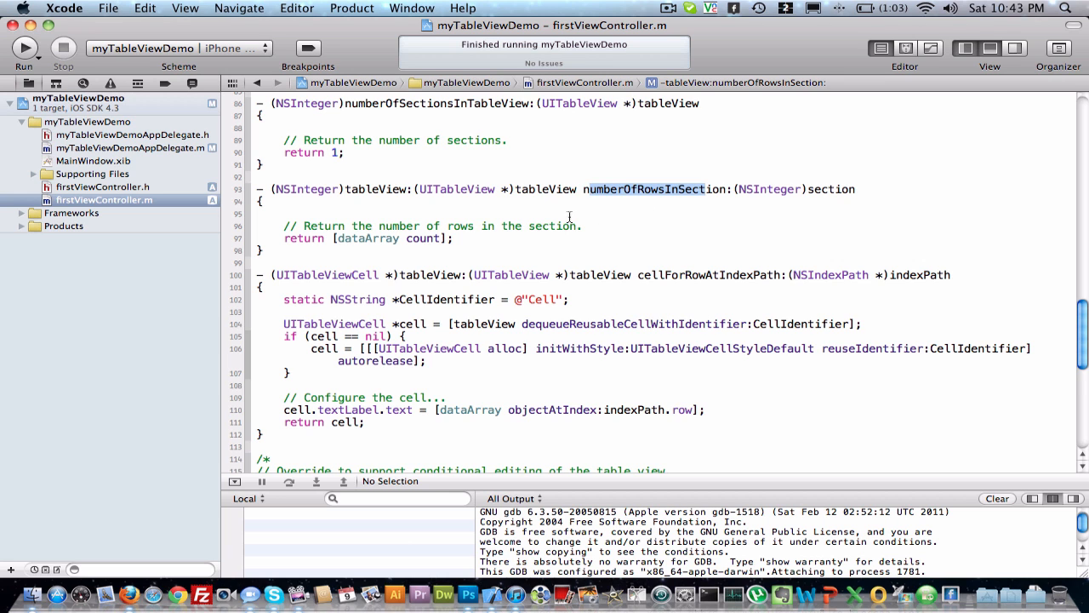
pyautogui.scroll(-2, 569, 217)
pyautogui.scroll(-3, 476, 220)
pyautogui.scroll(-2, 396, 222)
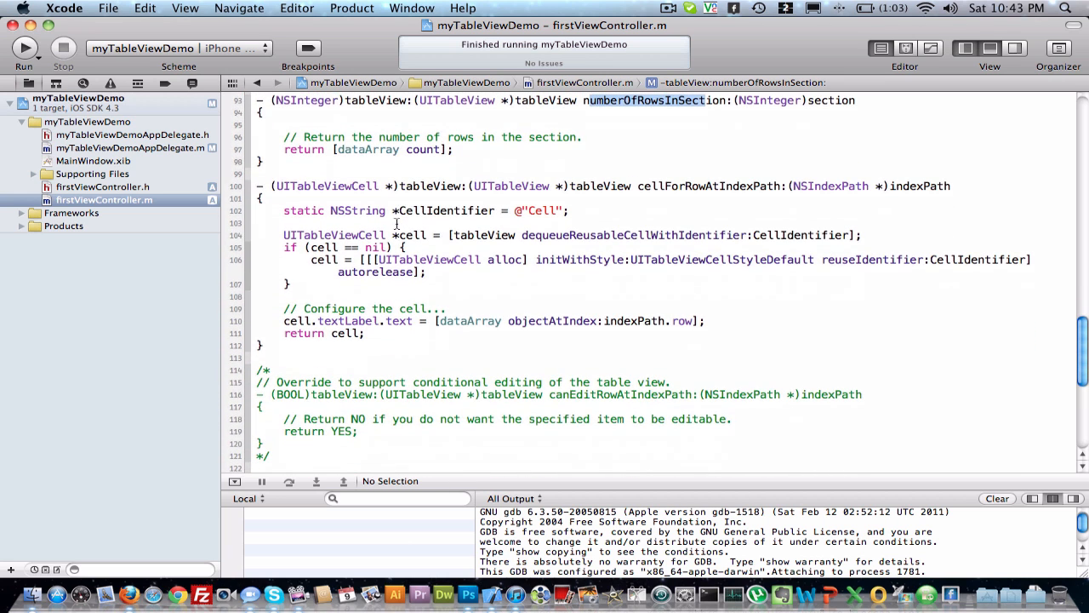
pyautogui.scroll(-3, 395, 222)
pyautogui.scroll(-3, 396, 222)
pyautogui.click(292, 246)
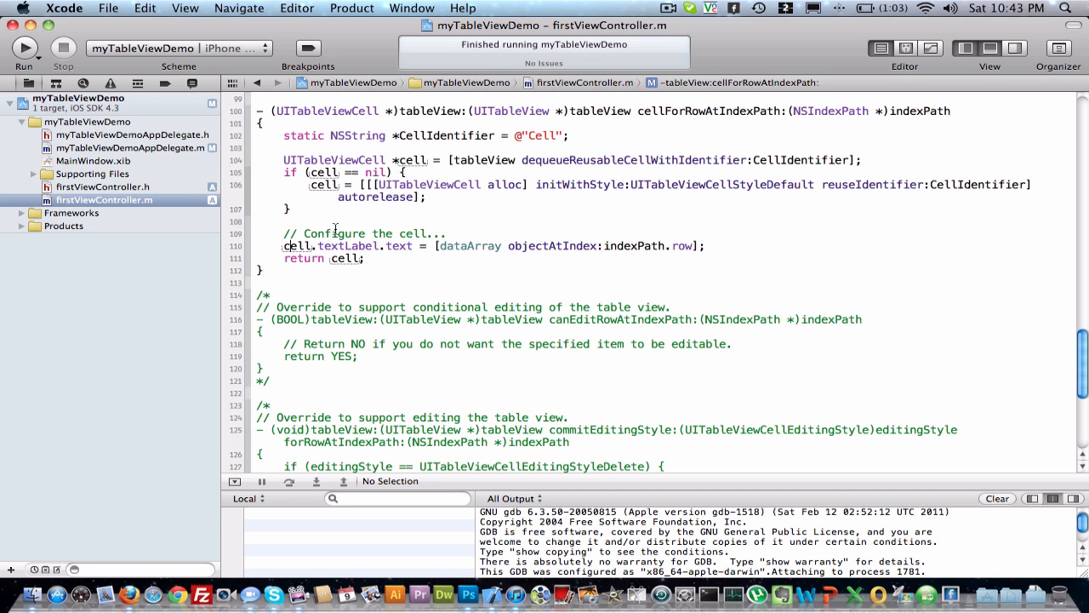
pyautogui.scroll(-5, 336, 230)
pyautogui.scroll(-5, 336, 229)
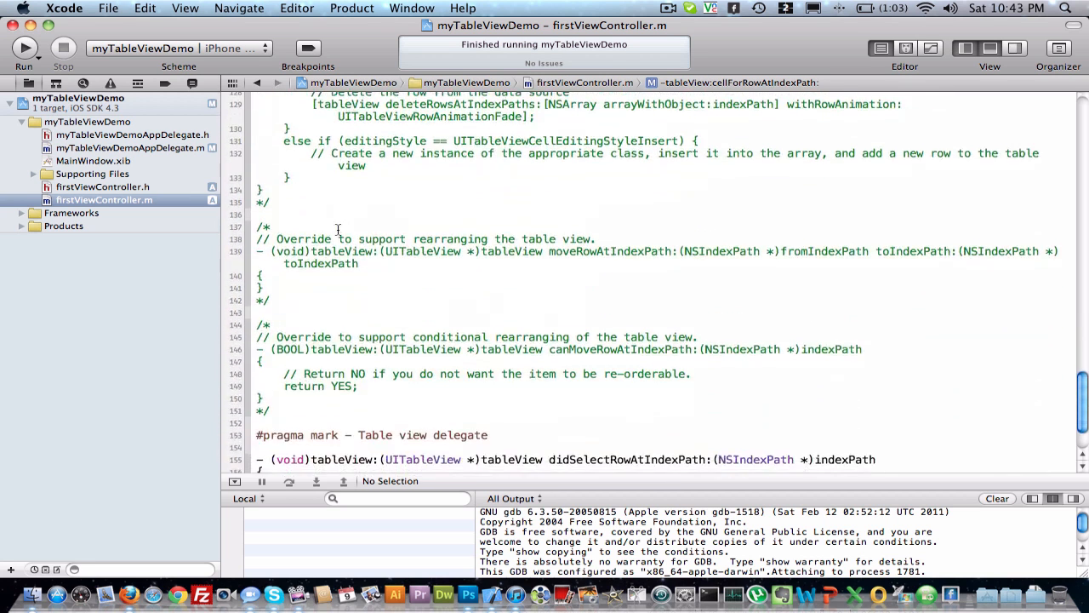
pyautogui.scroll(-3, 336, 230)
pyautogui.scroll(5, 339, 230)
pyautogui.scroll(8, 339, 230)
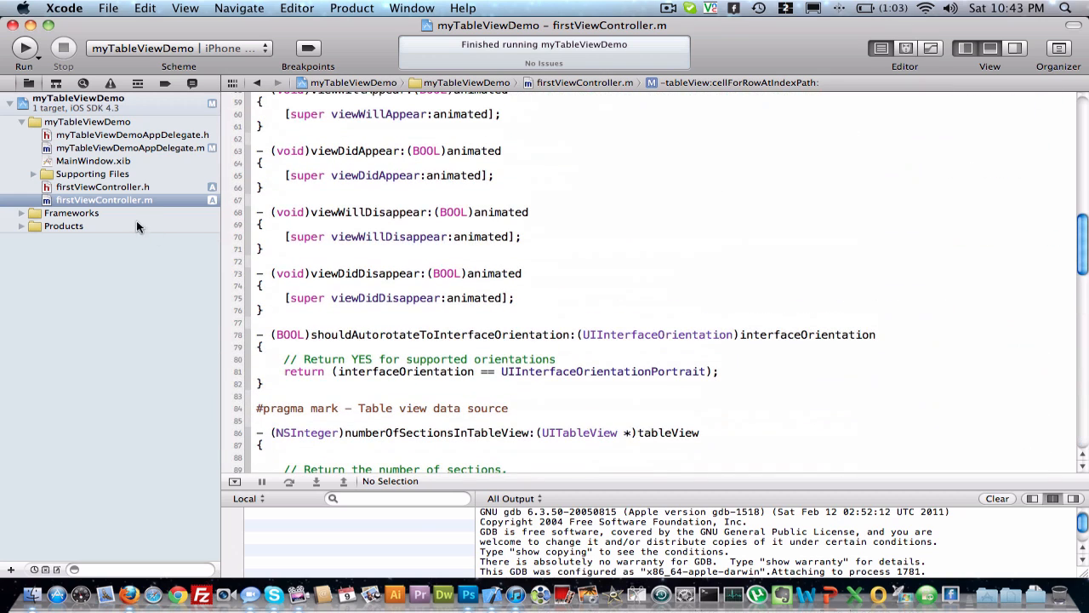
pyautogui.click(156, 146)
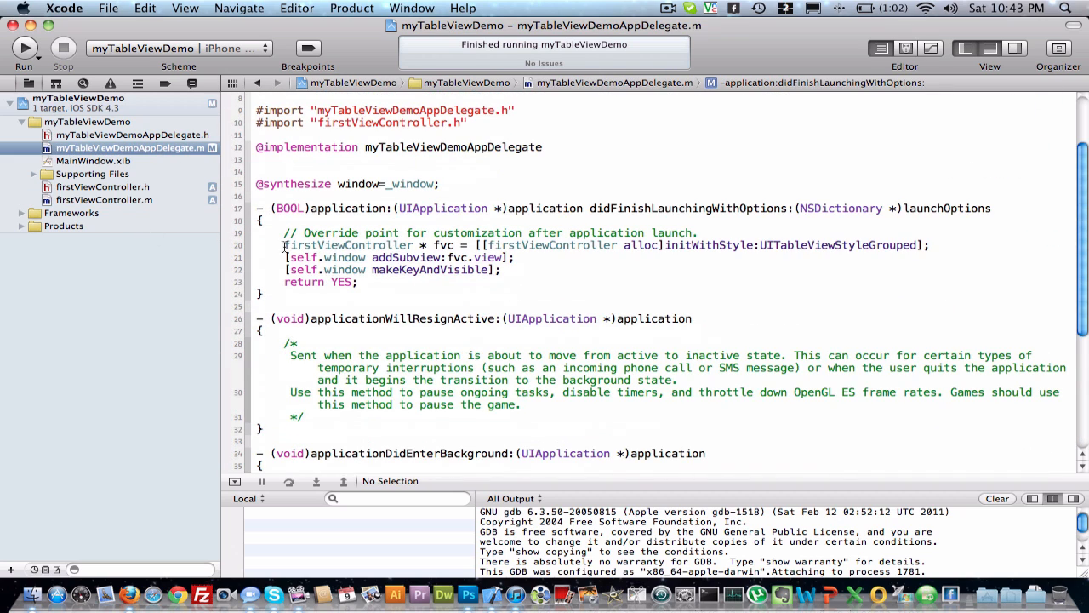
# Highlight the fvc creation and addSubview lines in didFinishLaunching, then build and run
pyautogui.moveTo(284, 246); pyautogui.dragTo(453, 246)
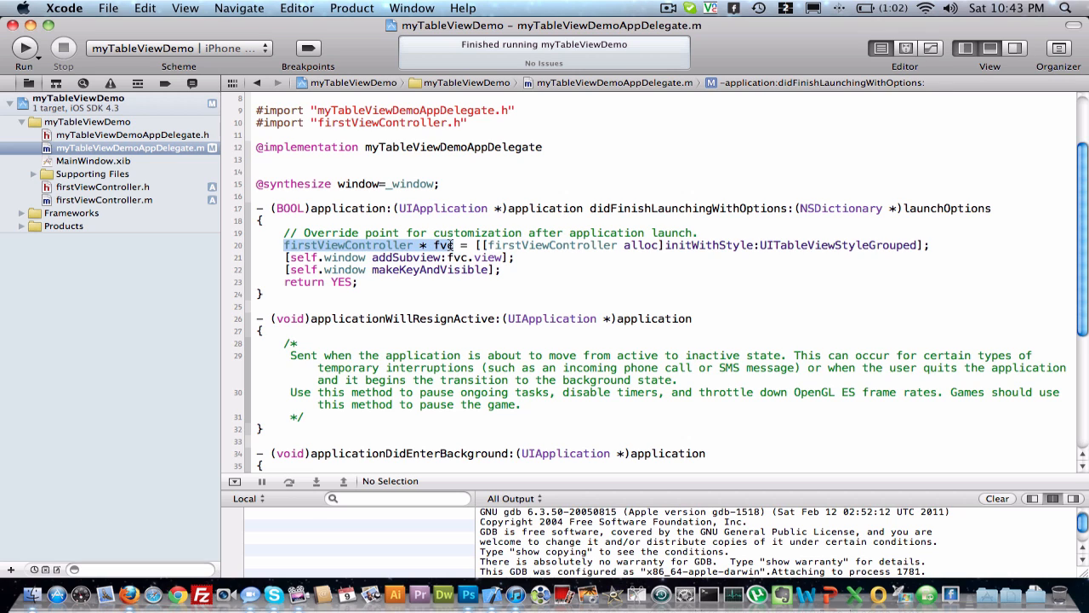
pyautogui.click(354, 245)
pyautogui.click(452, 245)
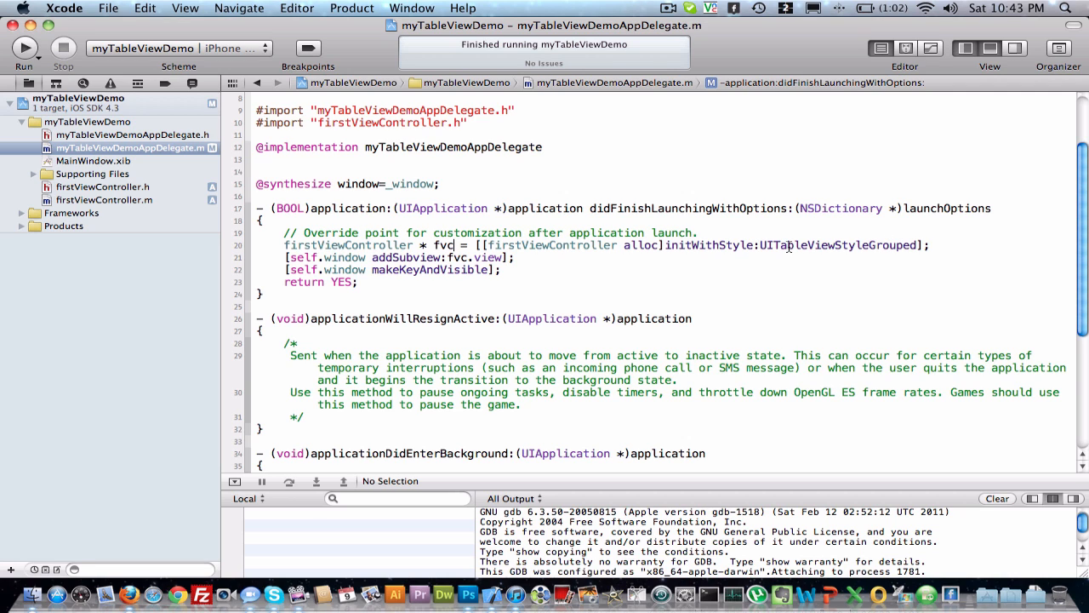
pyautogui.moveTo(284, 257); pyautogui.dragTo(509, 259)
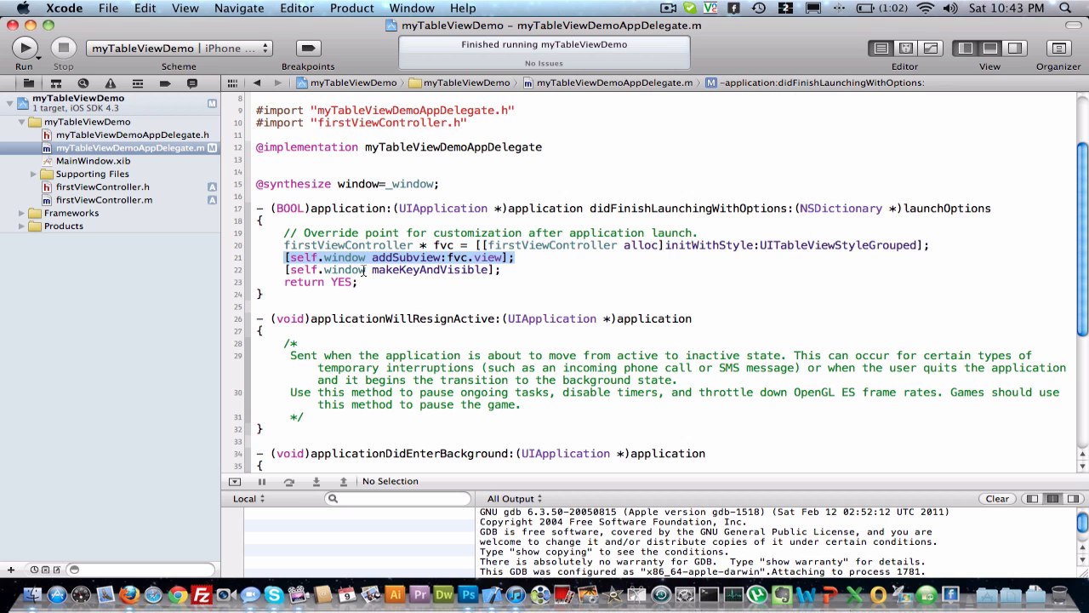
pyautogui.press('super+r')
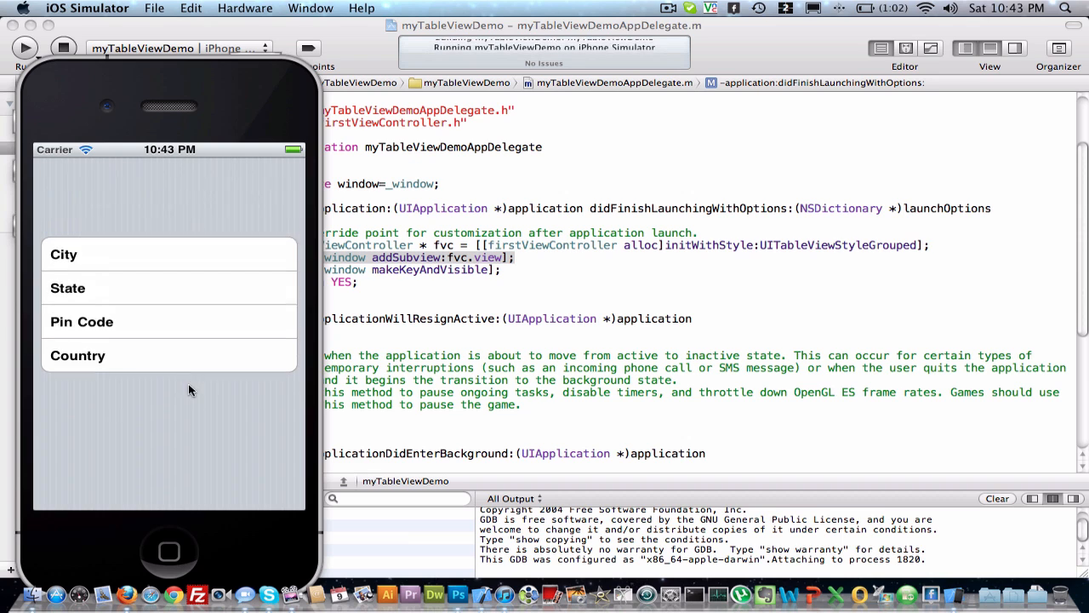
# Tap the City, State, Pin Code and Country rows in the simulator, then quit it
pyautogui.click(209, 188)
pyautogui.click(179, 217)
pyautogui.click(157, 249)
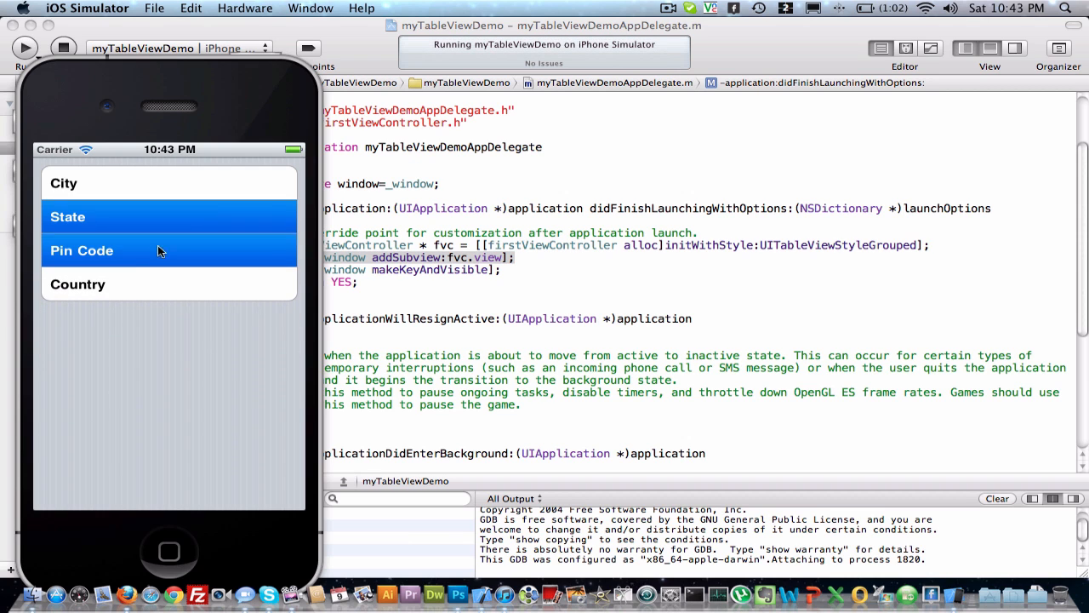
pyautogui.click(141, 284)
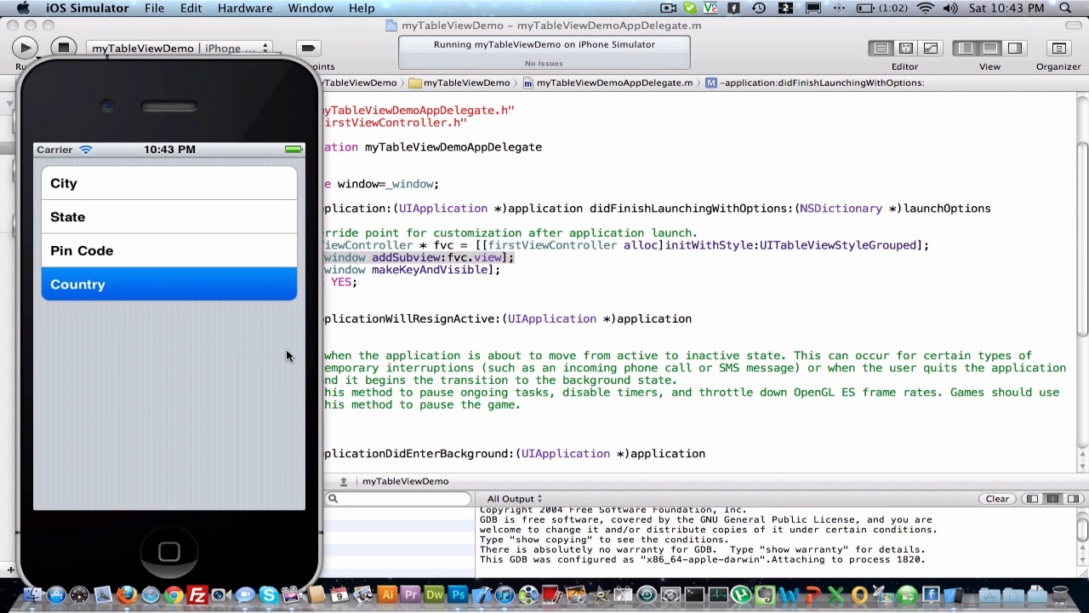
pyautogui.press('super+q')
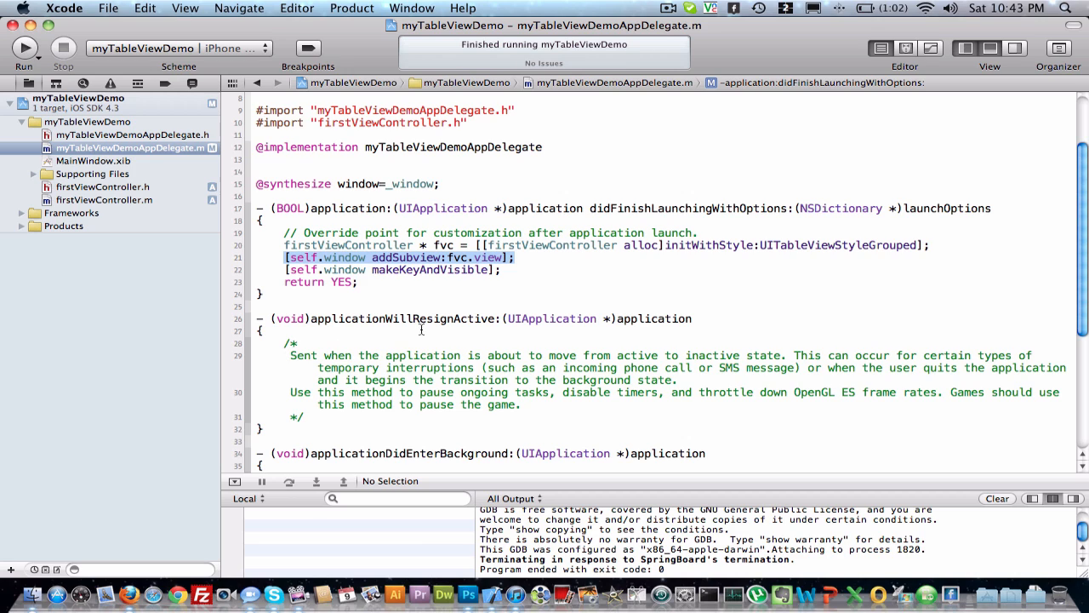